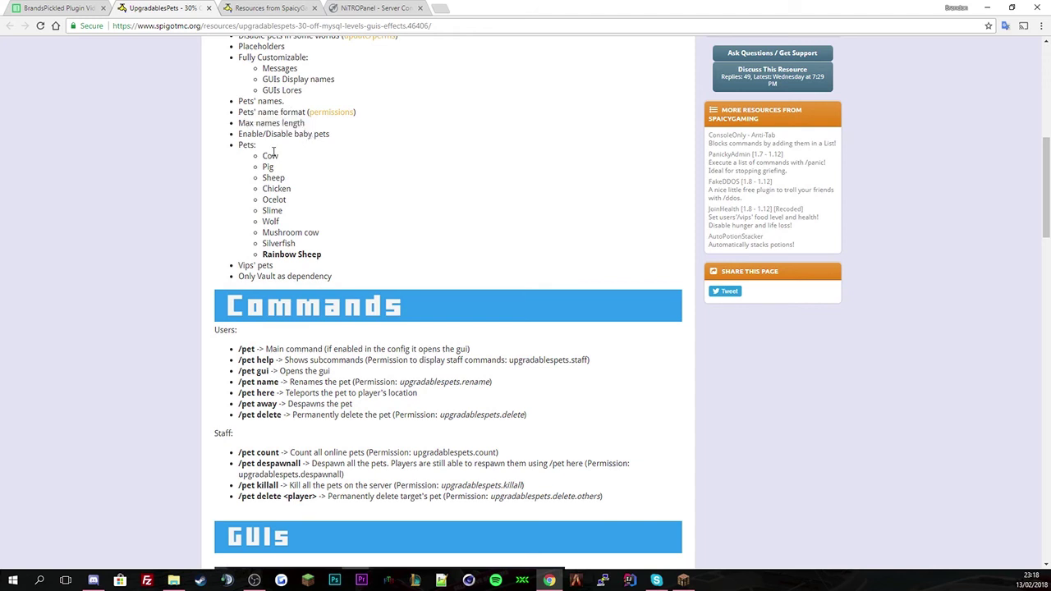
- Review the UpgradablesPets feature list: max name length, baby pets, Vips' pets and Vault dependency
{"action": "left_click_drag", "start_coordinate": [241, 127], "coordinate": [271, 154]}
{"action": "left_click", "coordinate": [242, 146]}
{"action": "left_click", "coordinate": [264, 161]}
{"action": "left_click_drag", "start_coordinate": [239, 267], "coordinate": [488, 288]}
{"action": "left_click", "coordinate": [411, 247]}
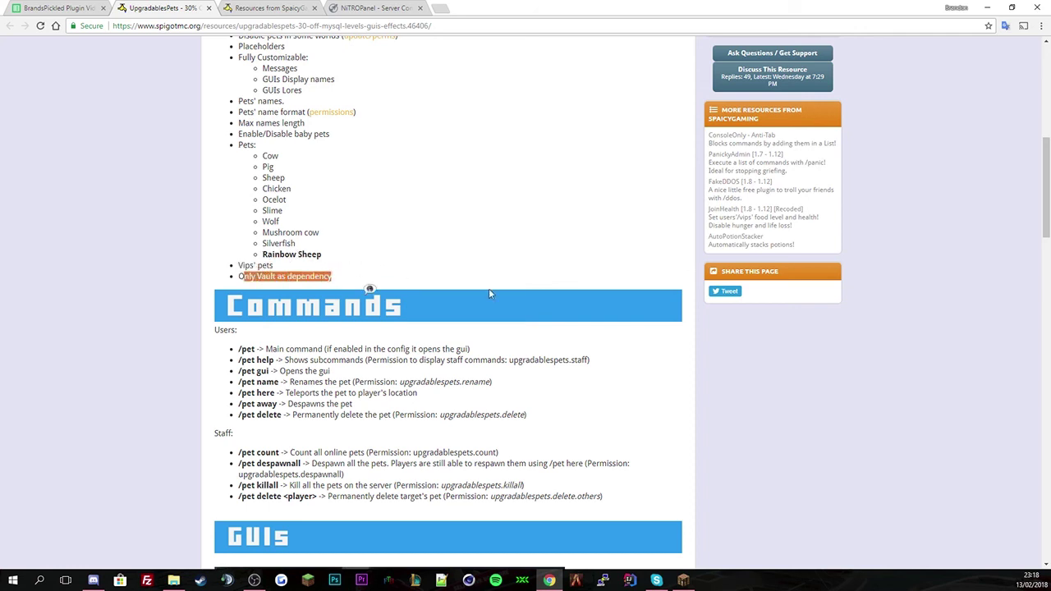
{"action": "left_click", "coordinate": [472, 209]}
{"action": "scroll", "coordinate": [507, 277], "scroll_direction": "down", "scroll_amount": 3}
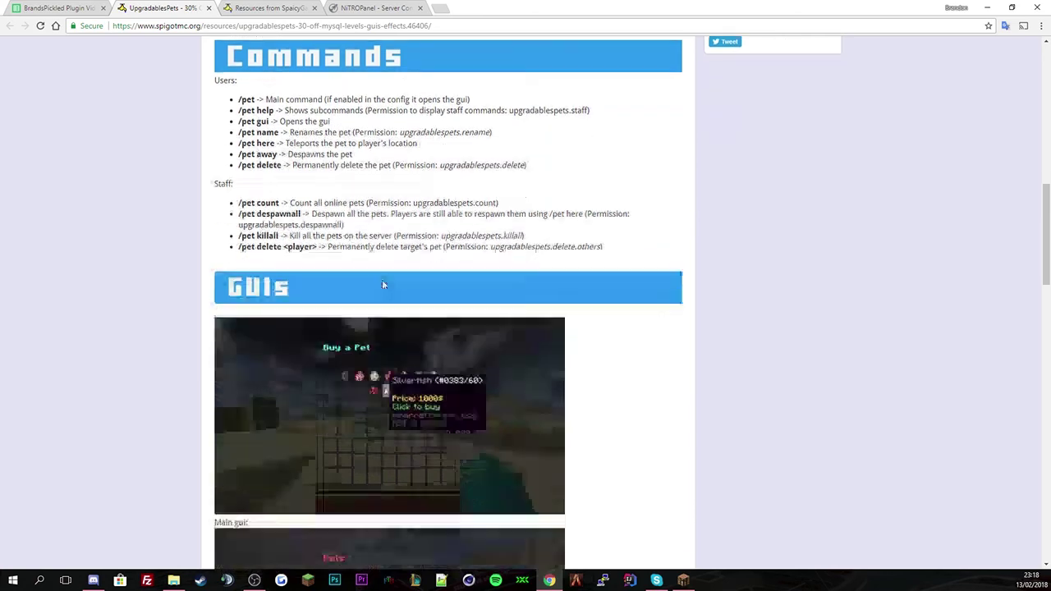
{"action": "left_click_drag", "start_coordinate": [329, 211], "coordinate": [238, 119]}
{"action": "scroll", "coordinate": [426, 224], "scroll_direction": "down", "scroll_amount": 5}
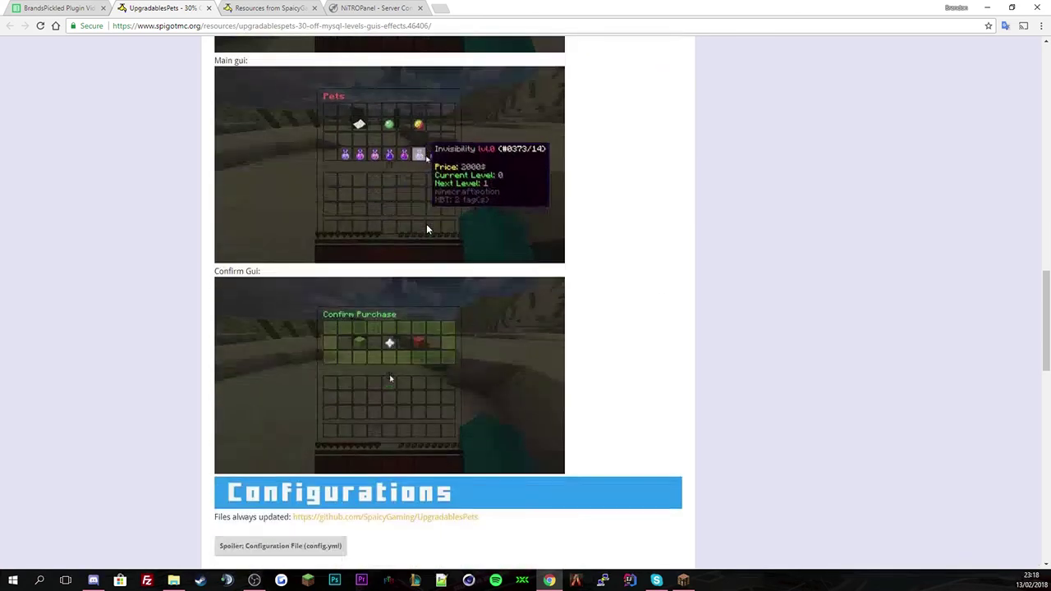
{"action": "scroll", "coordinate": [426, 223], "scroll_direction": "up", "scroll_amount": 3}
{"action": "scroll", "coordinate": [426, 229], "scroll_direction": "down", "scroll_amount": 5}
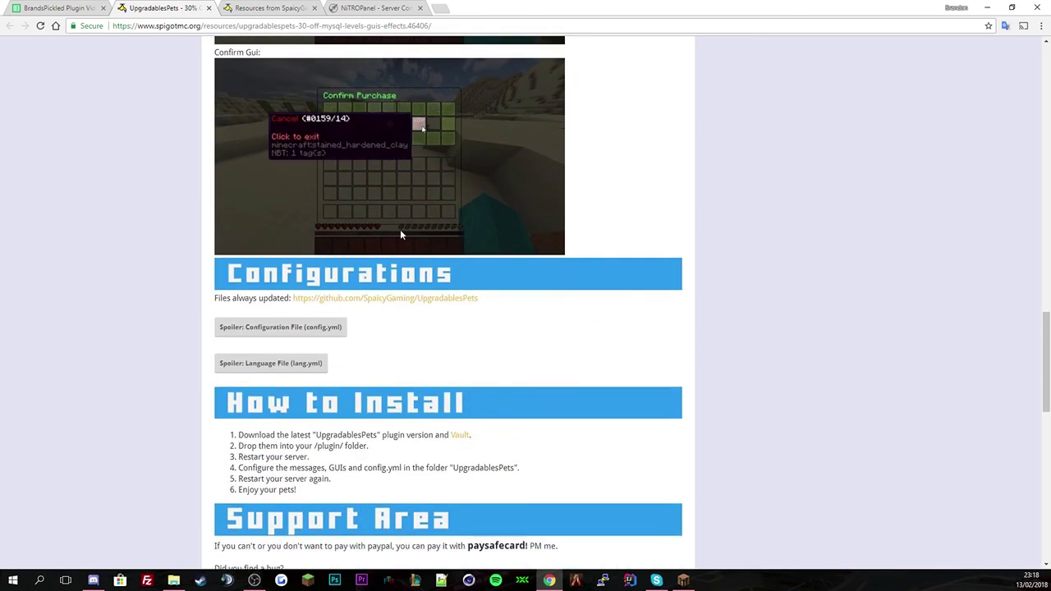
{"action": "scroll", "coordinate": [395, 235], "scroll_direction": "down", "scroll_amount": 1}
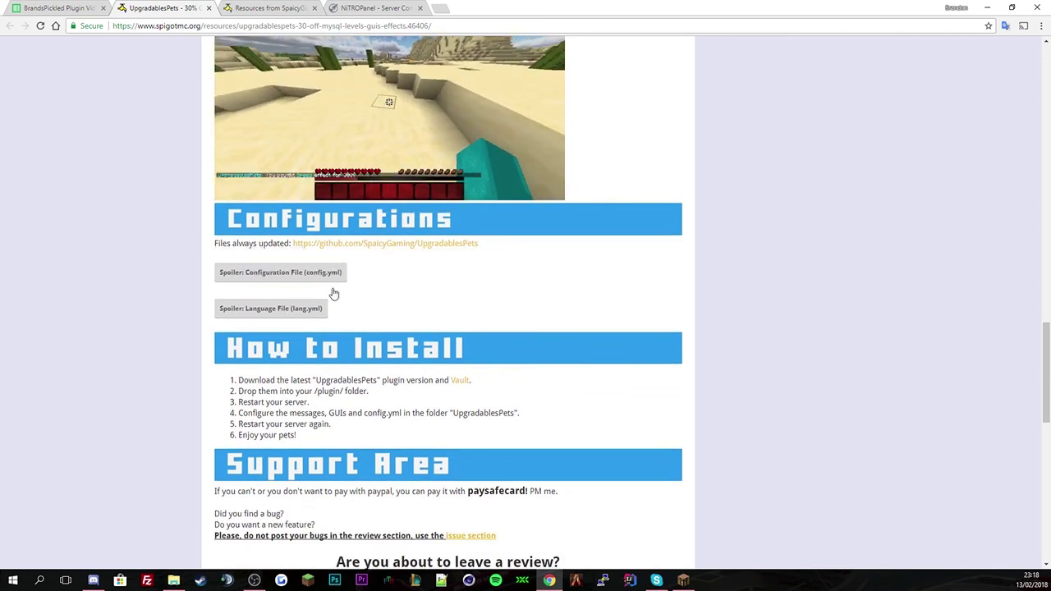
{"action": "scroll", "coordinate": [372, 291], "scroll_direction": "down", "scroll_amount": 2}
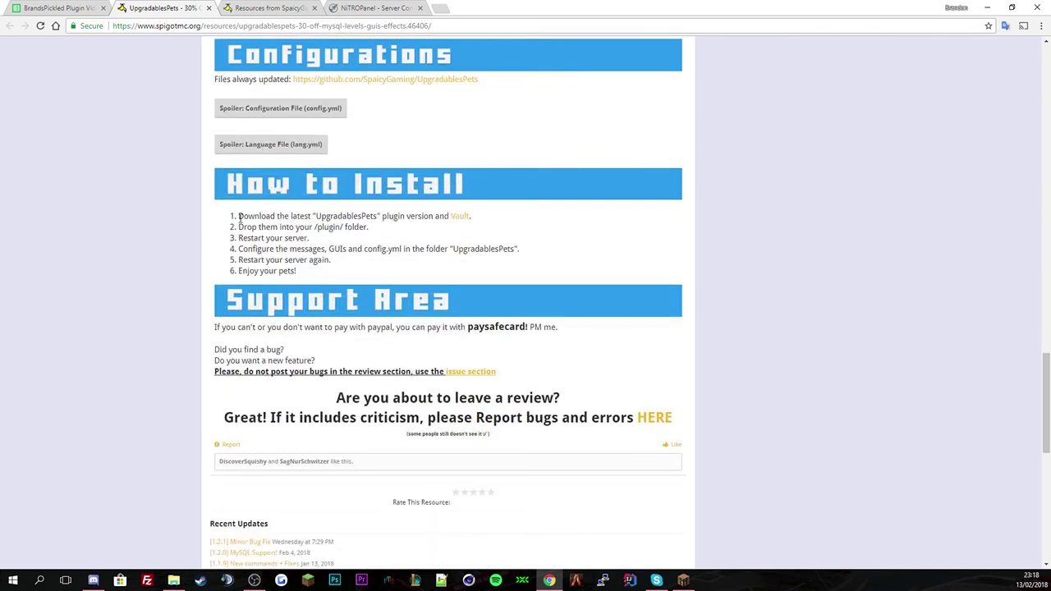
- Read through the plugin's install steps and the paysafecard payment note
{"action": "left_click_drag", "start_coordinate": [239, 216], "coordinate": [465, 274]}
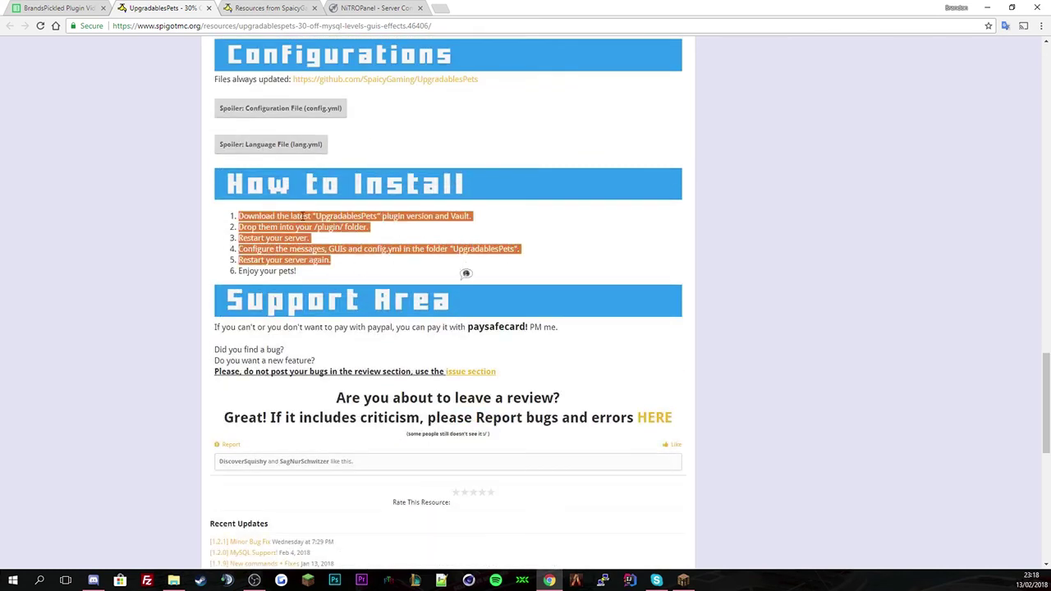
{"action": "left_click", "coordinate": [303, 216]}
{"action": "double_click", "coordinate": [336, 220]}
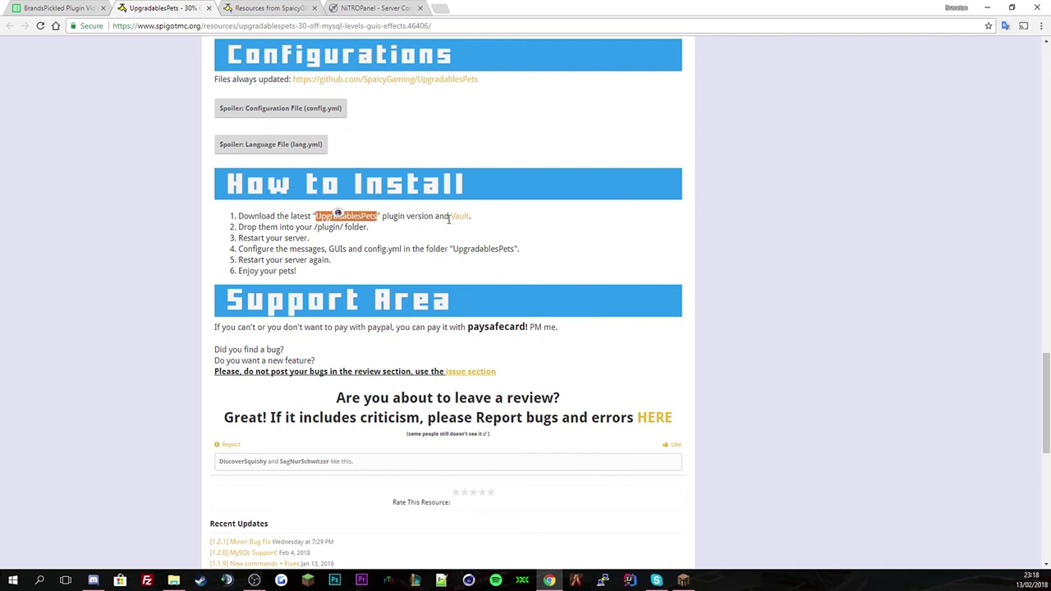
{"action": "left_click_drag", "start_coordinate": [246, 226], "coordinate": [353, 238]}
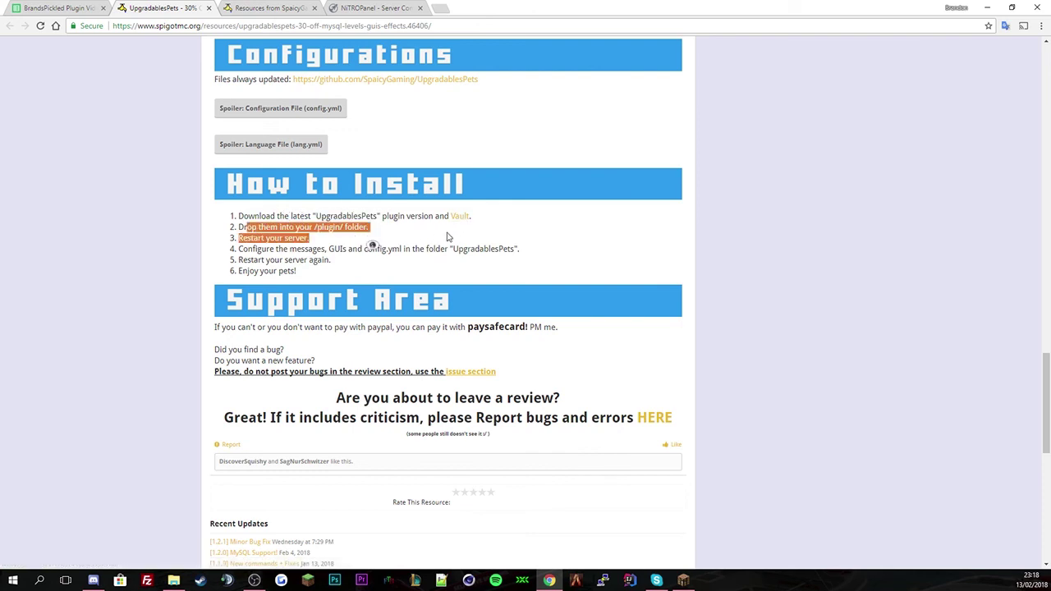
{"action": "left_click", "coordinate": [400, 238]}
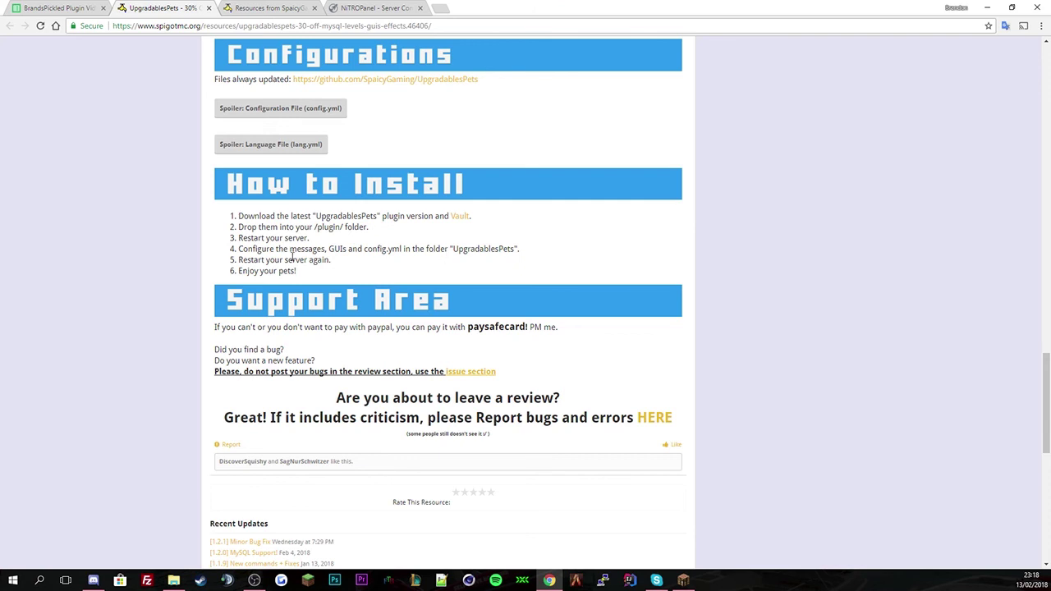
{"action": "scroll", "coordinate": [371, 273], "scroll_direction": "down", "scroll_amount": 1}
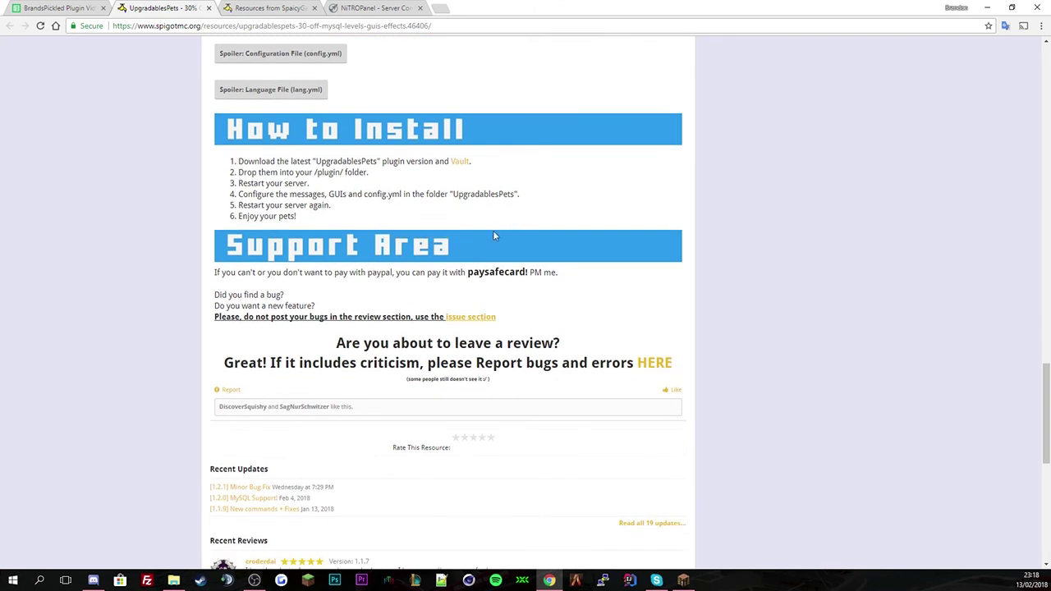
{"action": "scroll", "coordinate": [370, 269], "scroll_direction": "down", "scroll_amount": 1}
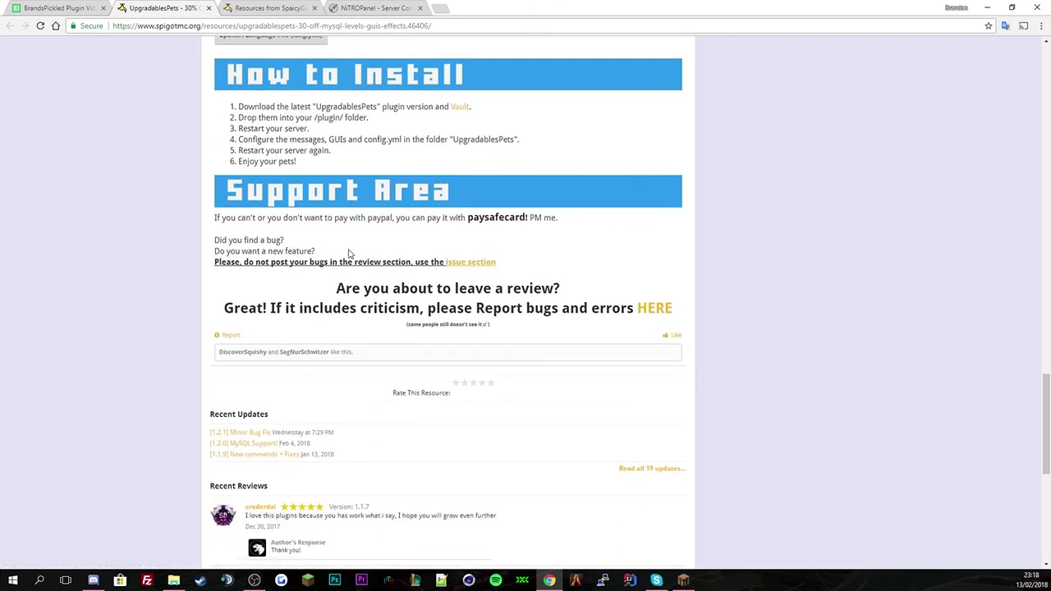
{"action": "left_click_drag", "start_coordinate": [238, 220], "coordinate": [428, 232]}
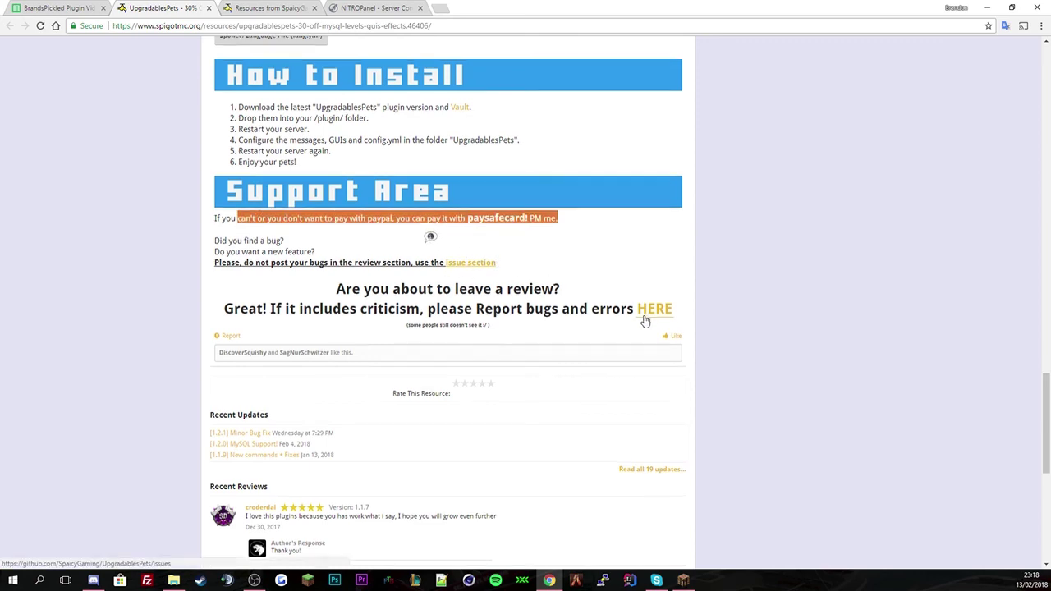
{"action": "scroll", "coordinate": [468, 301], "scroll_direction": "up", "scroll_amount": 6}
{"action": "scroll", "coordinate": [468, 301], "scroll_direction": "up", "scroll_amount": 15}
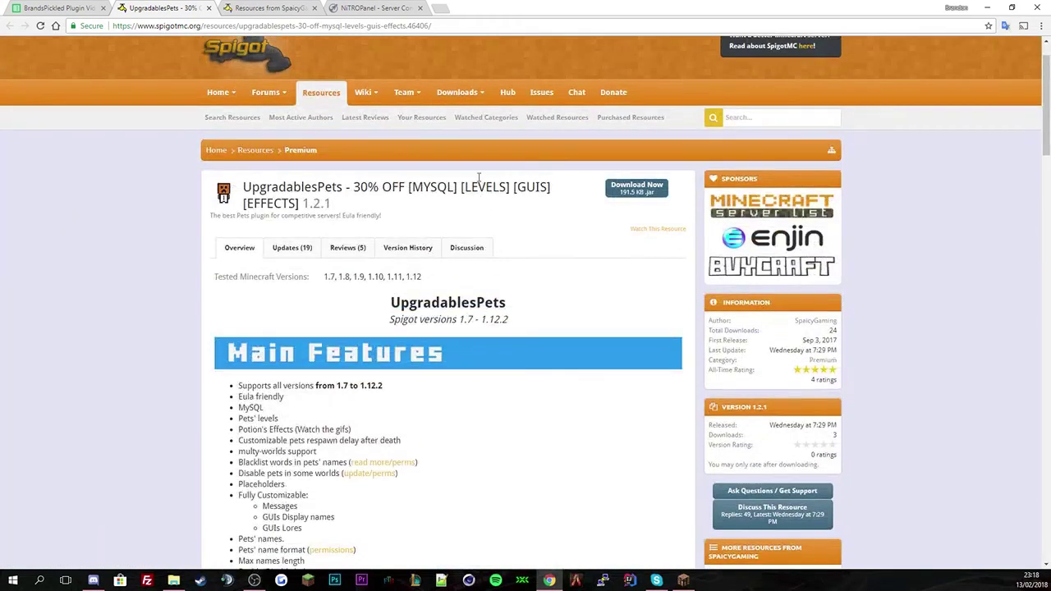
{"action": "scroll", "coordinate": [476, 243], "scroll_direction": "down", "scroll_amount": 3}
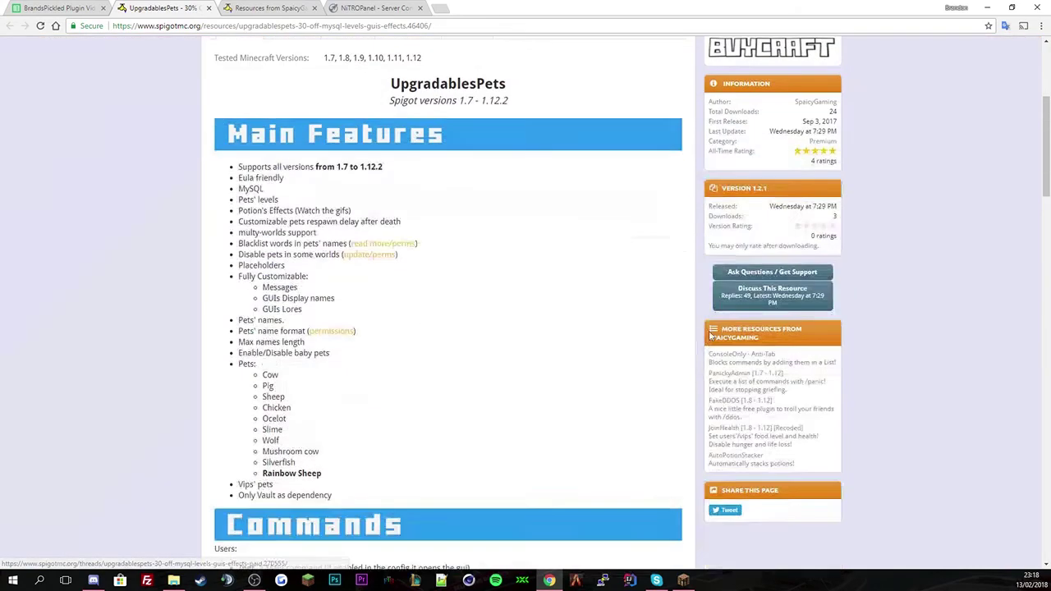
- Try the support issues page, close the unreachable GitHub tab and return to UpgradablesPets
{"action": "left_click", "coordinate": [754, 274]}
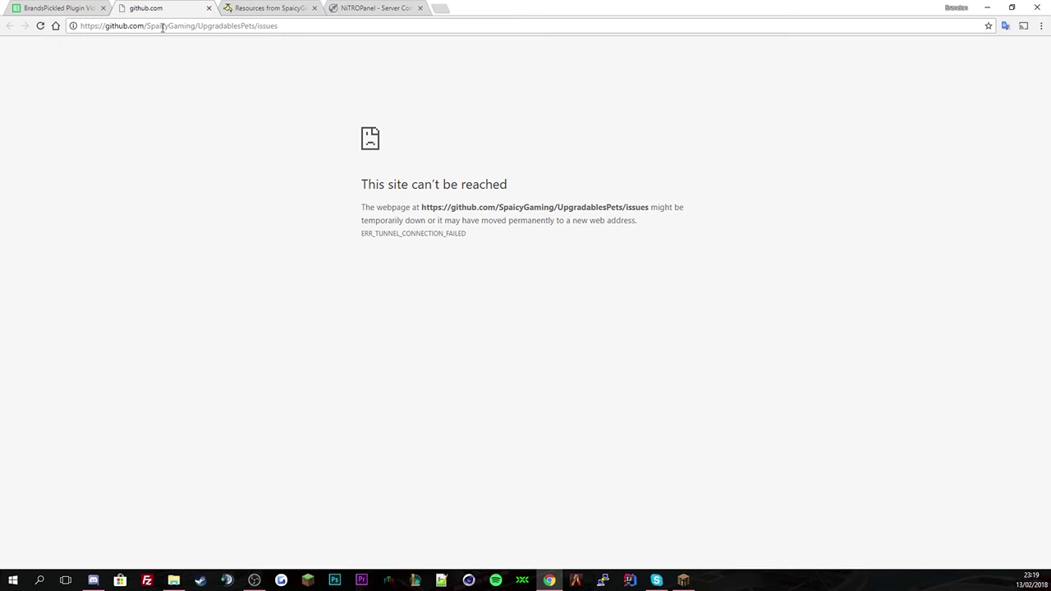
{"action": "key", "text": "F5"}
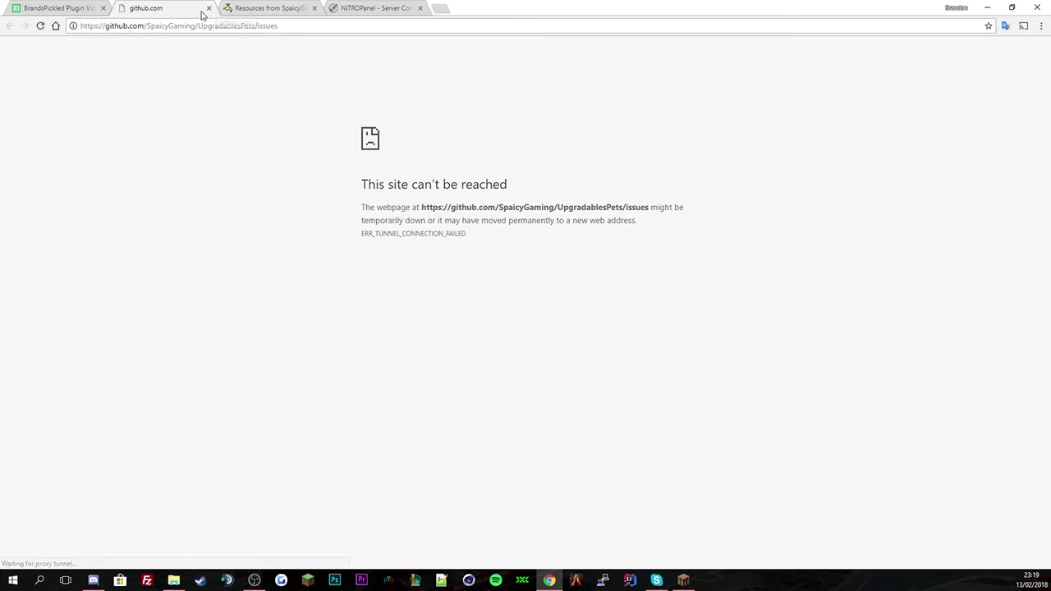
{"action": "left_click", "coordinate": [208, 8]}
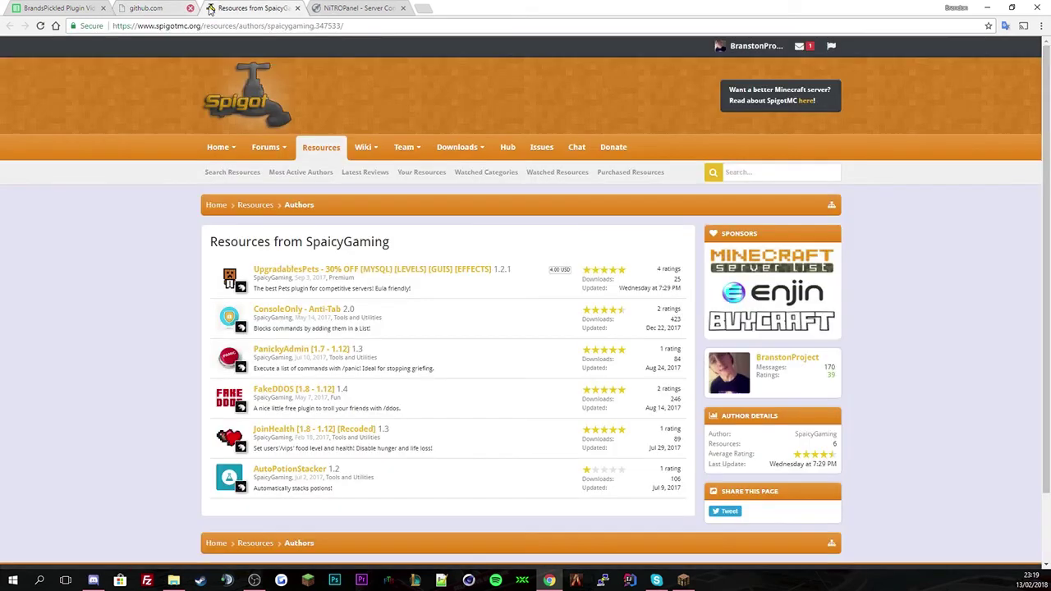
{"action": "left_click", "coordinate": [348, 268]}
- Open plugins > UpgradablesPets > config.yml in the NitroPanel file manager's editor
{"action": "left_click", "coordinate": [271, 8]}
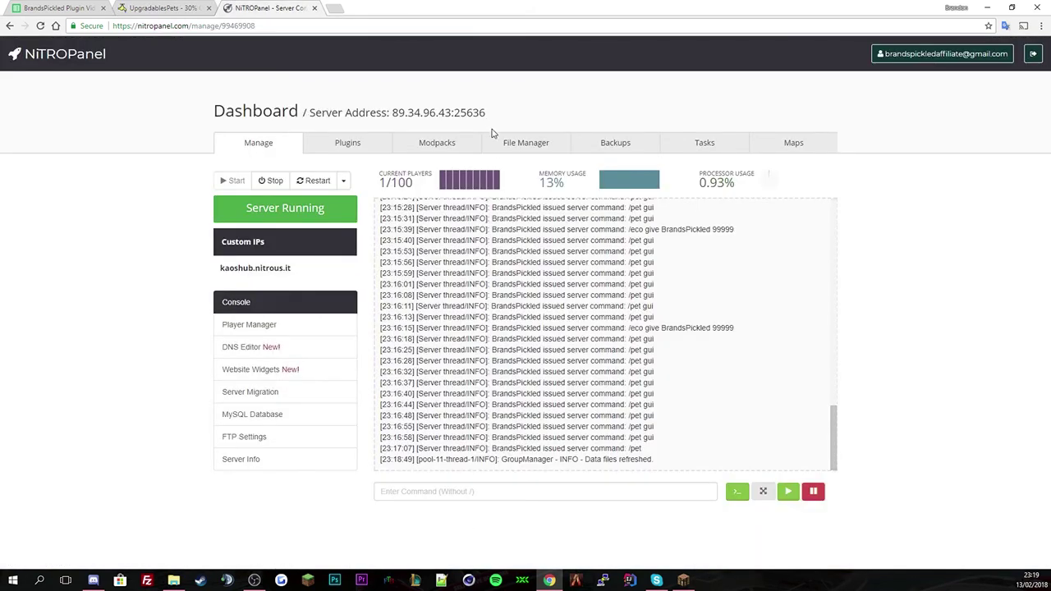
{"action": "left_click", "coordinate": [508, 150]}
{"action": "left_click", "coordinate": [256, 305]}
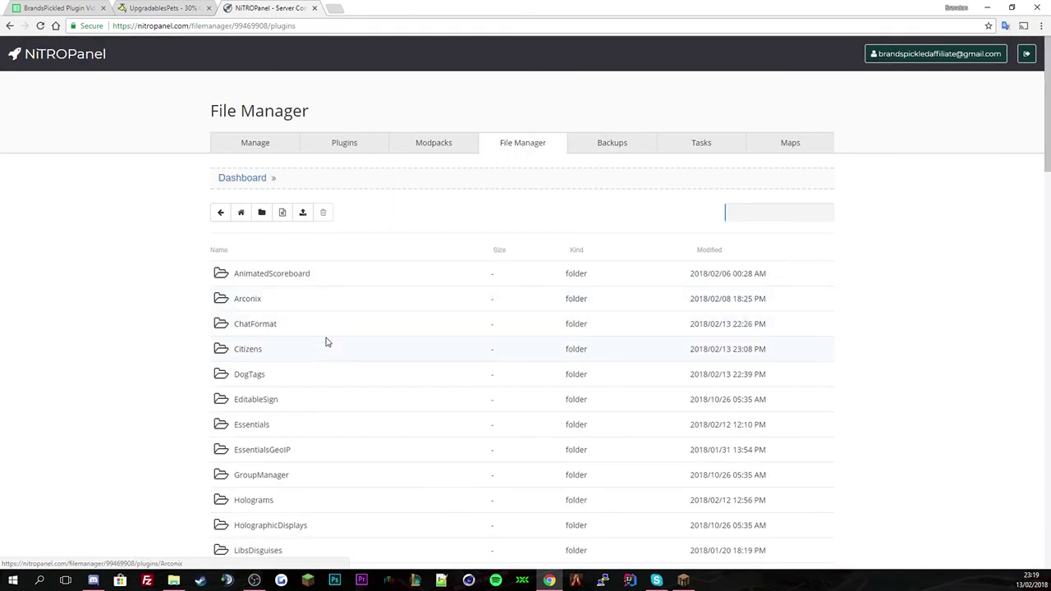
{"action": "scroll", "coordinate": [325, 343], "scroll_direction": "down", "scroll_amount": 8}
{"action": "scroll", "coordinate": [322, 341], "scroll_direction": "down", "scroll_amount": 3}
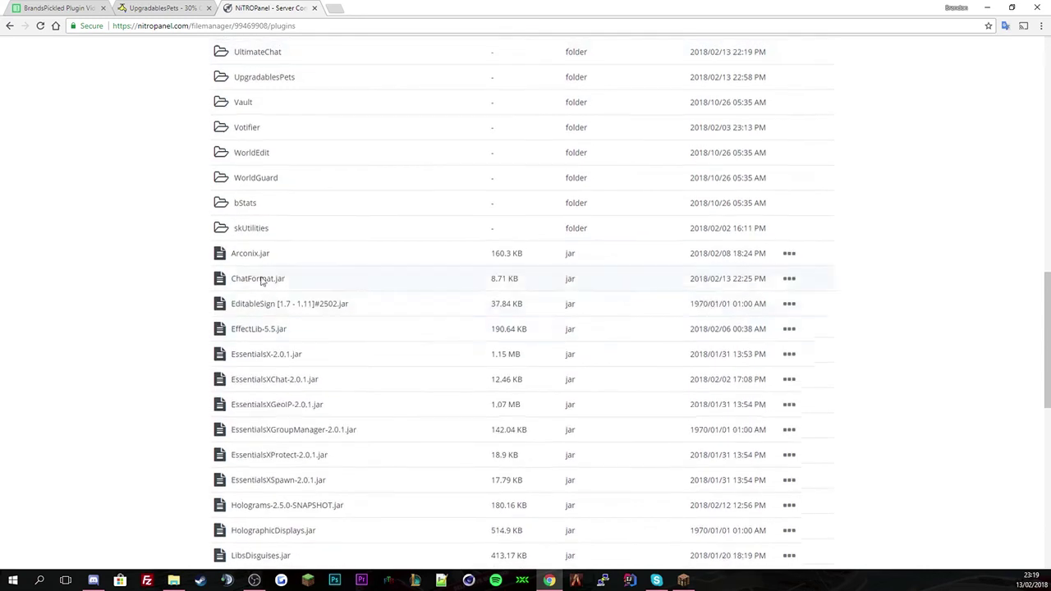
{"action": "scroll", "coordinate": [271, 206], "scroll_direction": "up", "scroll_amount": 1}
{"action": "left_click", "coordinate": [277, 186]}
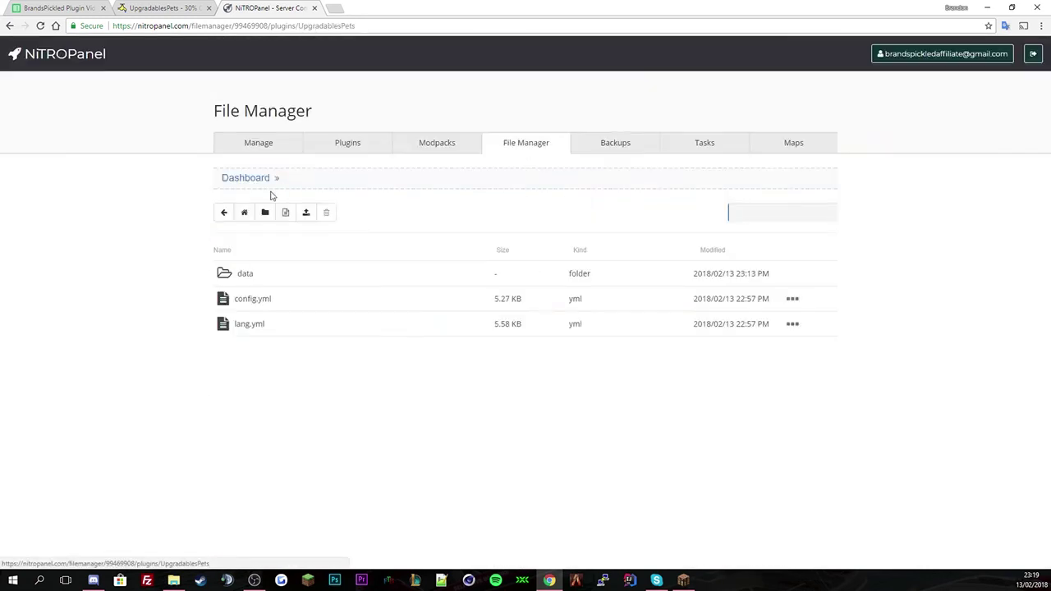
{"action": "right_click", "coordinate": [293, 303]}
{"action": "left_click", "coordinate": [343, 338]}
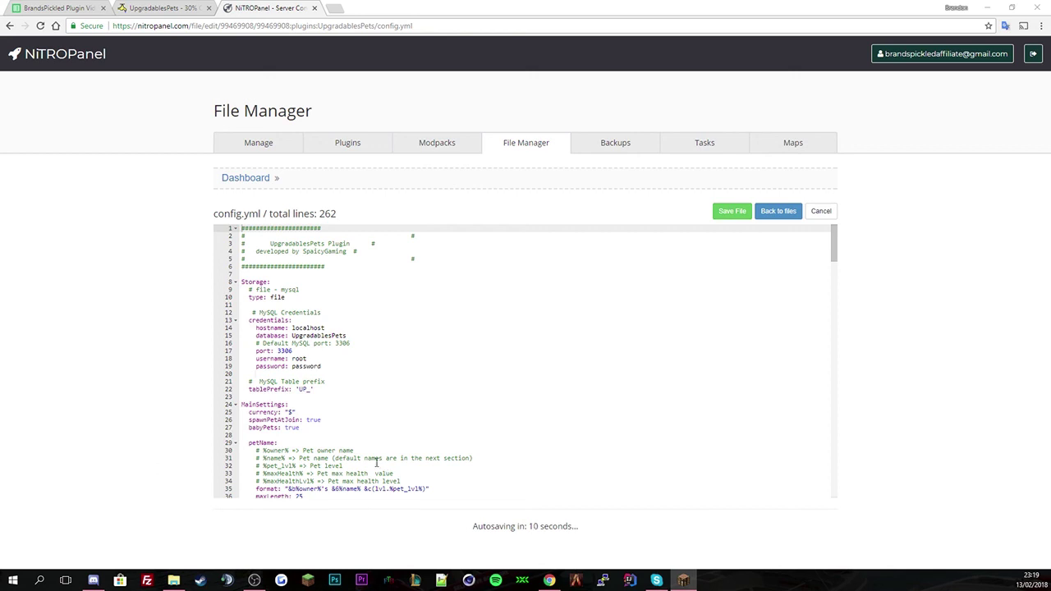
{"action": "left_click", "coordinate": [337, 361]}
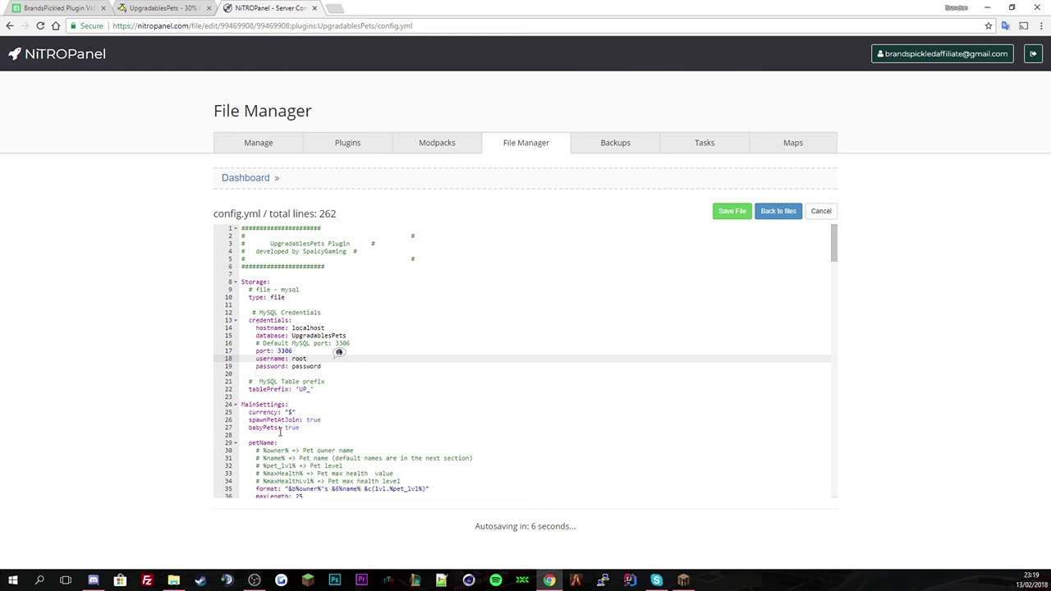
{"action": "left_click_drag", "start_coordinate": [261, 305], "coordinate": [241, 280]}
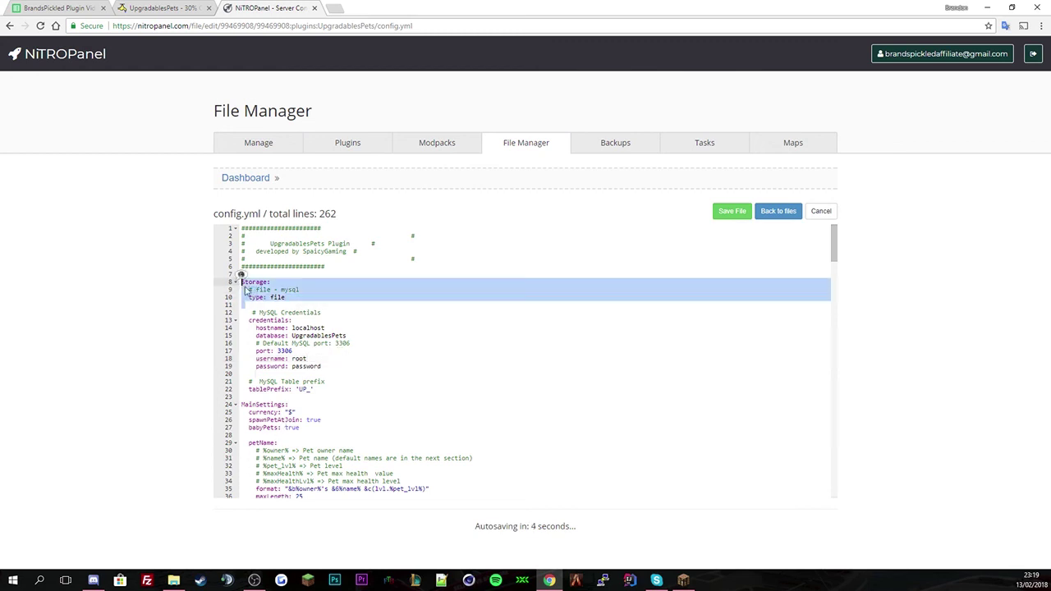
{"action": "left_click", "coordinate": [279, 303]}
{"action": "left_click", "coordinate": [254, 293]}
{"action": "double_click", "coordinate": [290, 289]}
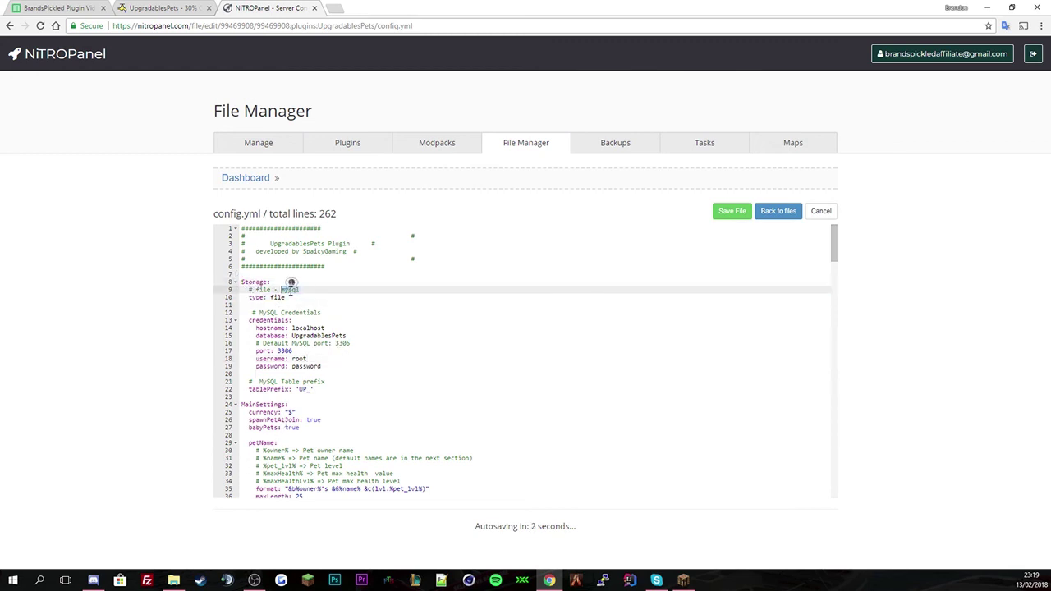
{"action": "double_click", "coordinate": [277, 297]}
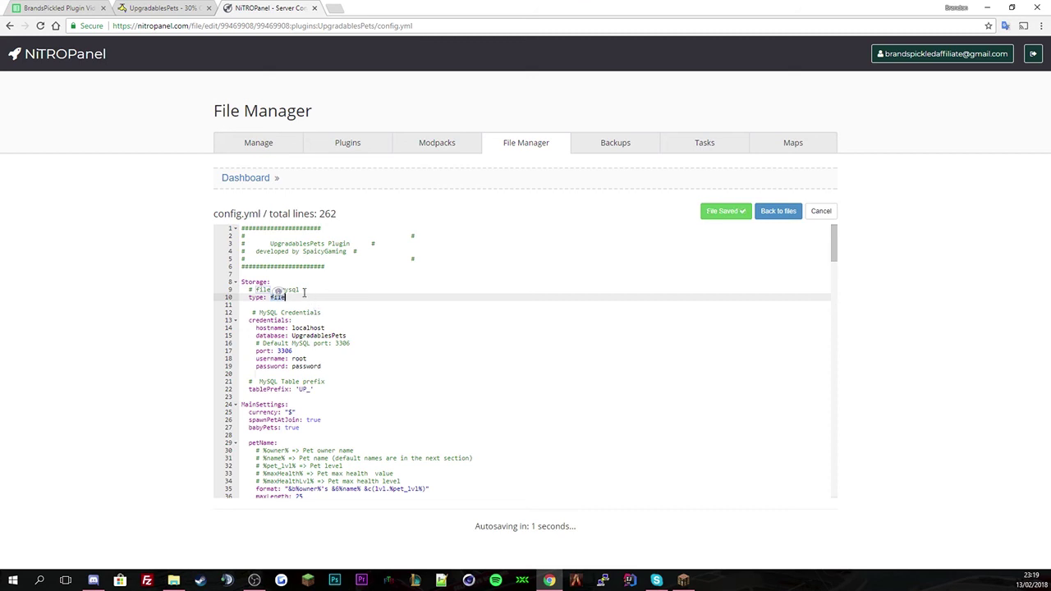
{"action": "double_click", "coordinate": [291, 289]}
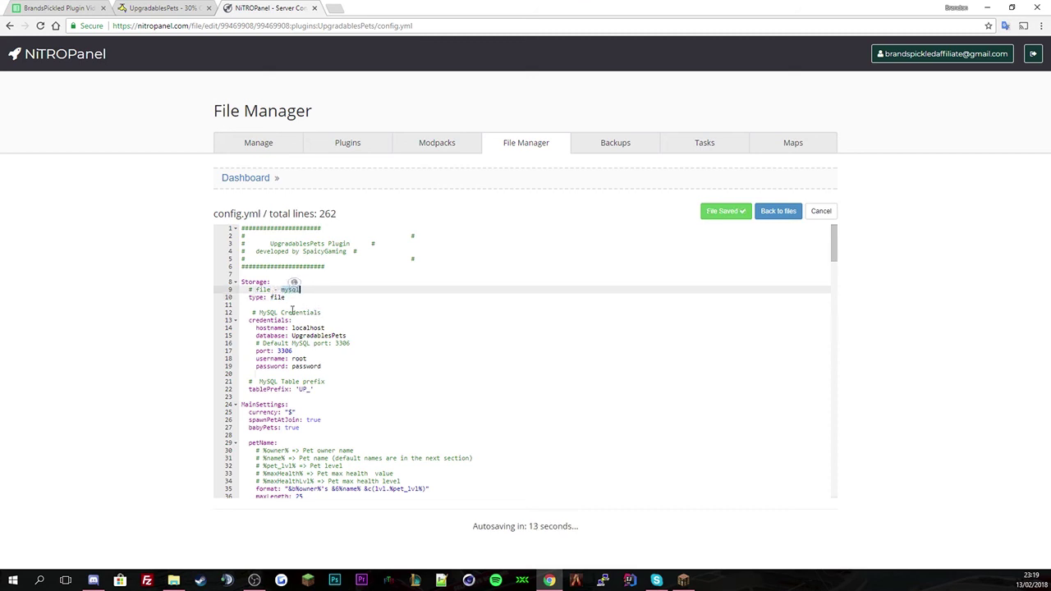
{"action": "double_click", "coordinate": [274, 297]}
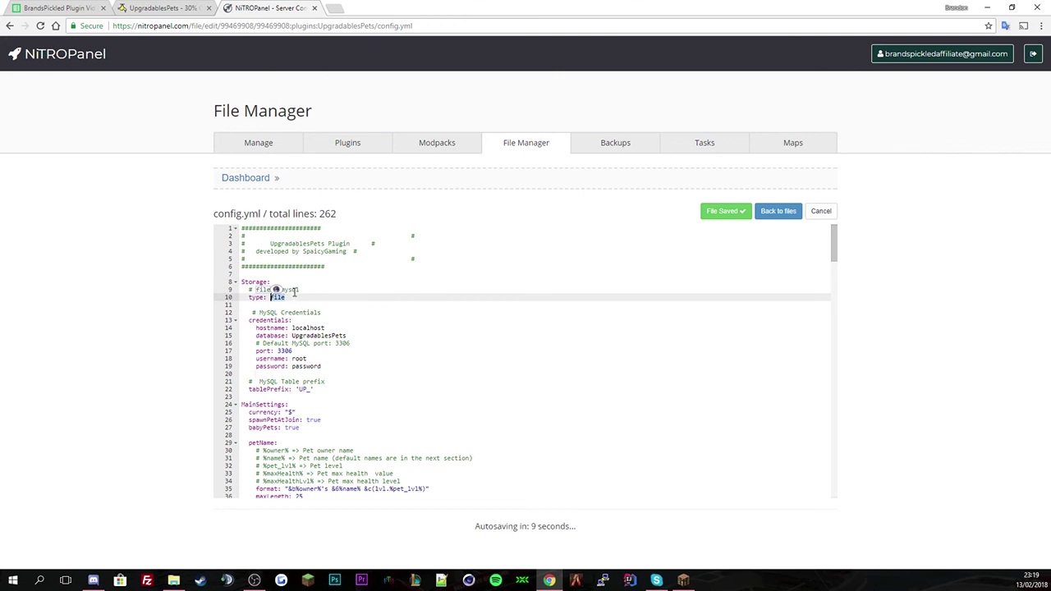
{"action": "left_click", "coordinate": [282, 300]}
{"action": "double_click", "coordinate": [299, 329]}
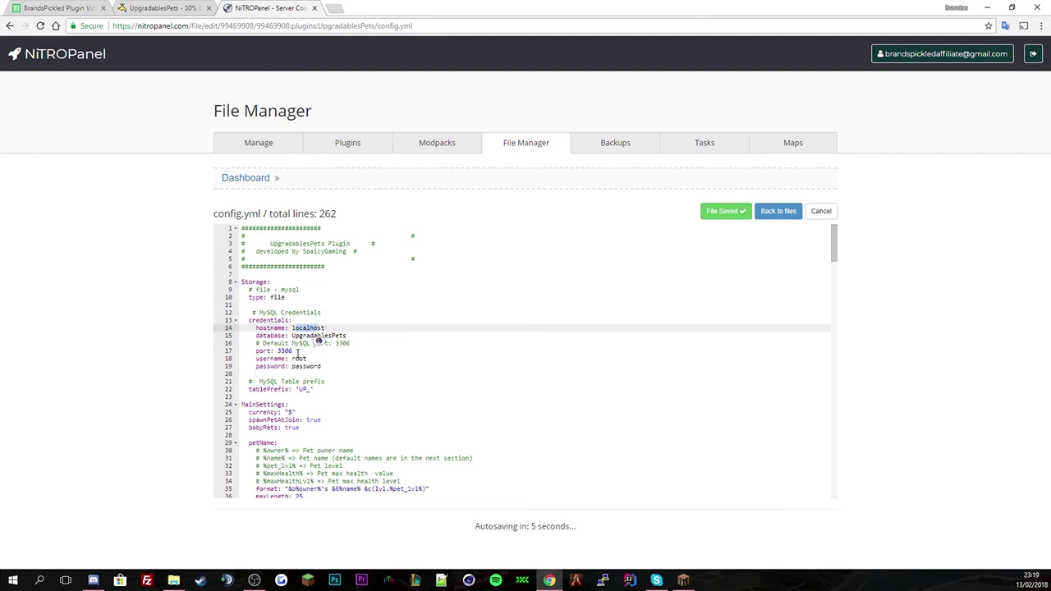
{"action": "double_click", "coordinate": [299, 359]}
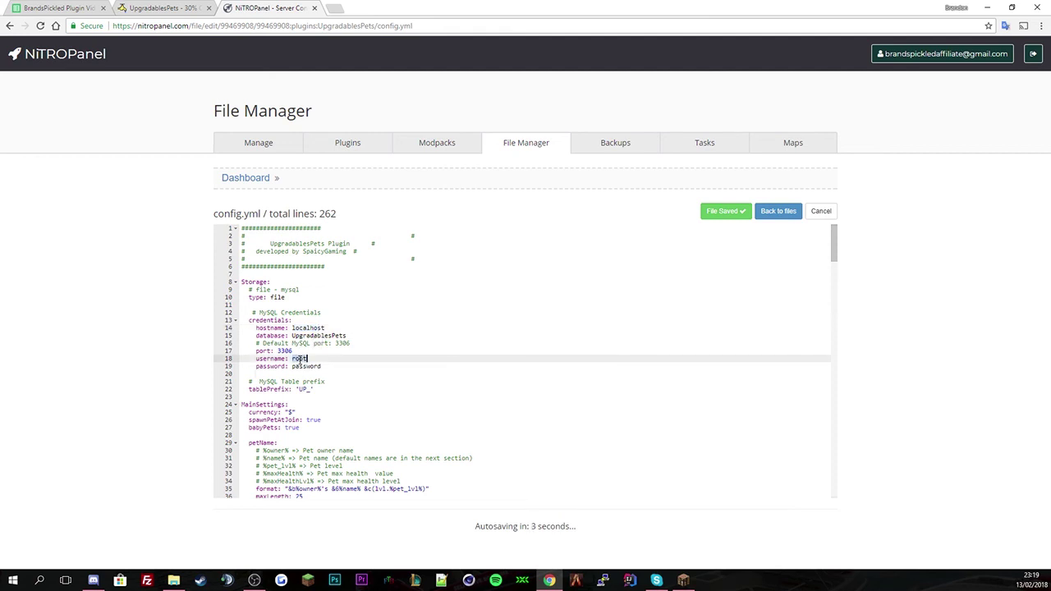
{"action": "left_click", "coordinate": [306, 367]}
{"action": "double_click", "coordinate": [284, 351]}
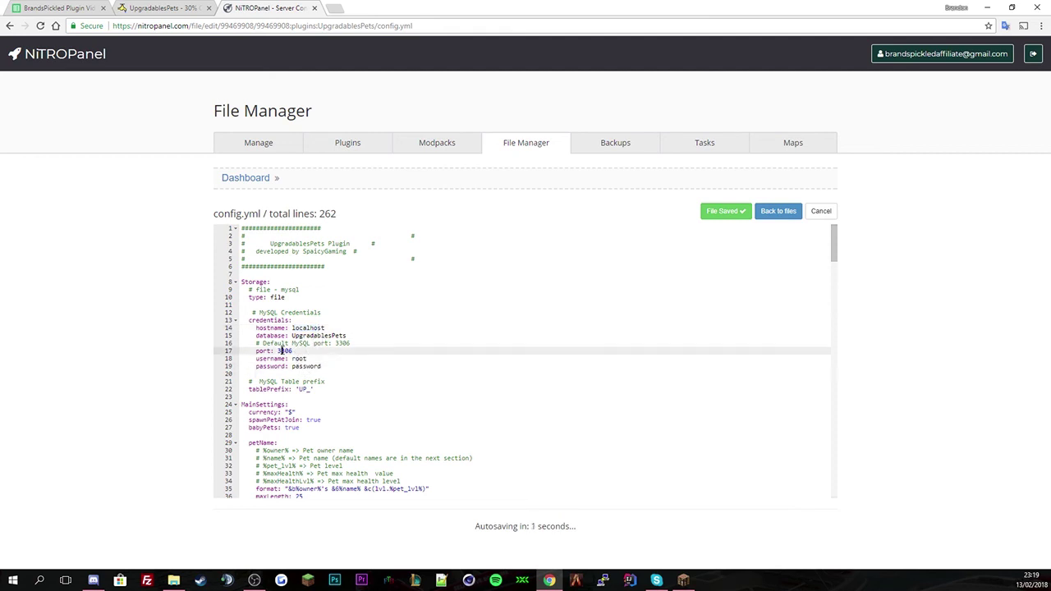
{"action": "scroll", "coordinate": [380, 376], "scroll_direction": "down", "scroll_amount": 2}
{"action": "left_click", "coordinate": [306, 291]}
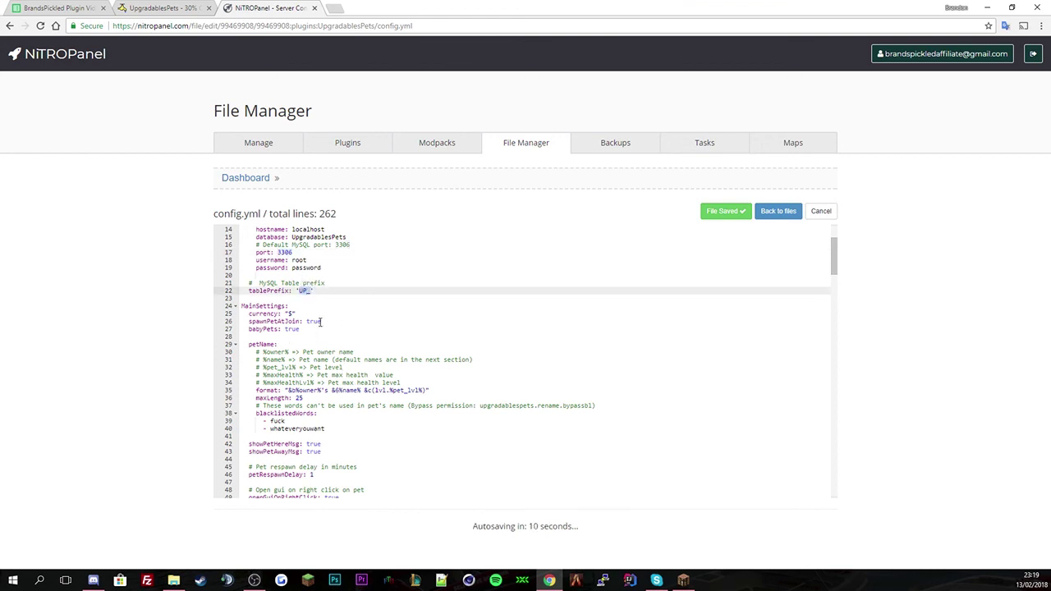
- Change the pet currency symbol from $ to £
{"action": "left_click", "coordinate": [290, 316]}
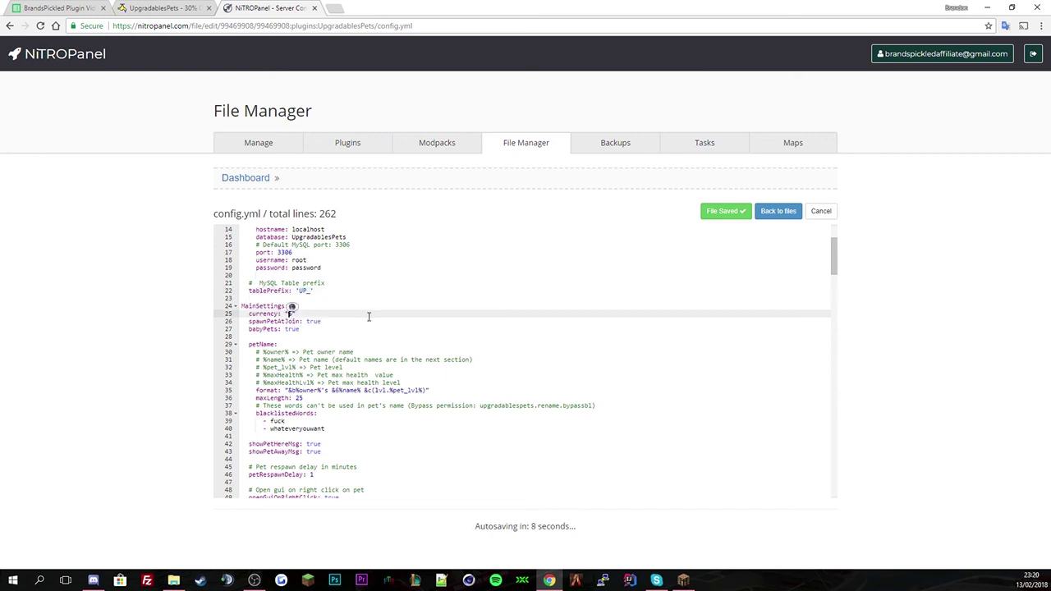
{"action": "key", "text": "BackSpace"}
{"action": "type", "text": "£"}
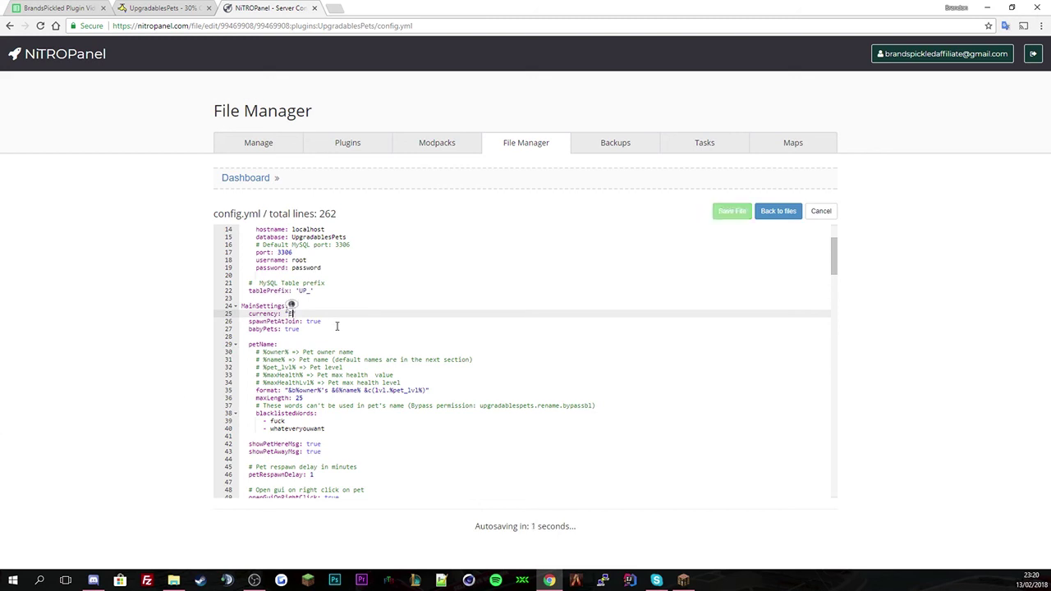
{"action": "left_click", "coordinate": [312, 329]}
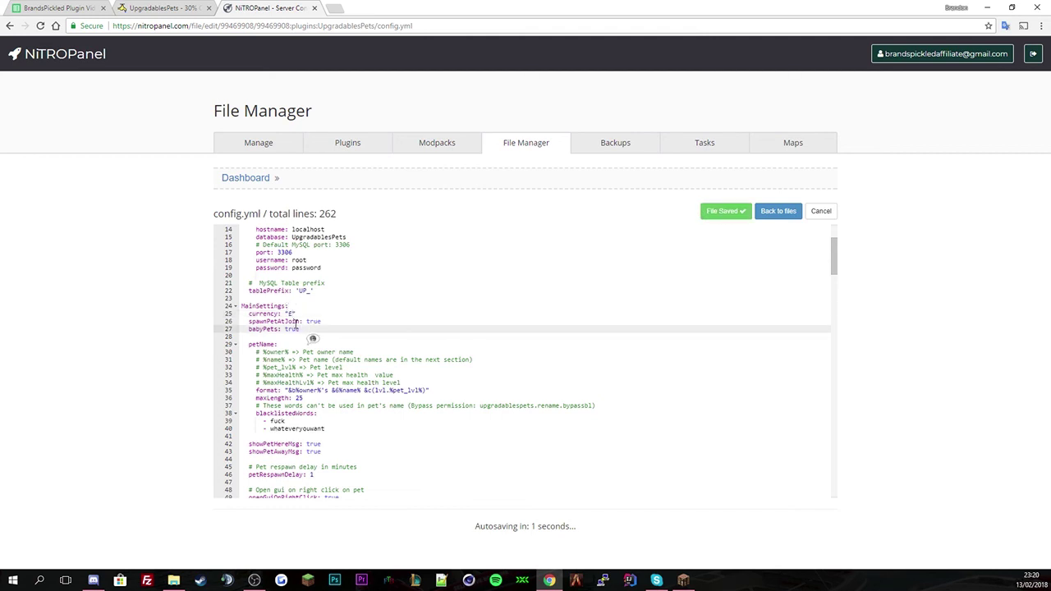
- Drop the owner part from the name format, leaving "&a%name% &2(lvl.%pet_lvl%)"
{"action": "scroll", "coordinate": [387, 411], "scroll_direction": "down", "scroll_amount": 1}
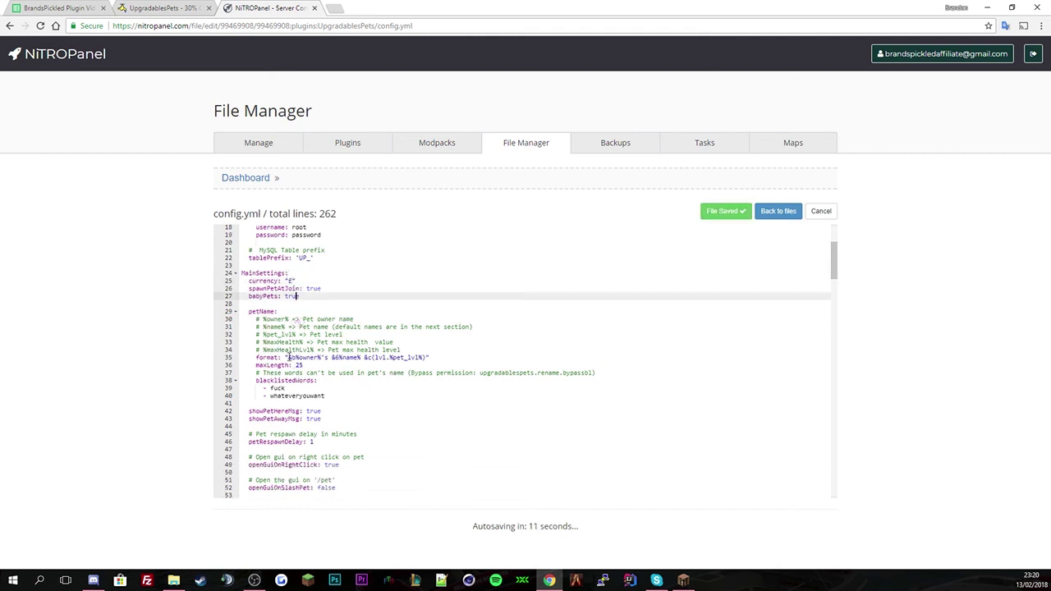
{"action": "left_click_drag", "start_coordinate": [288, 358], "coordinate": [333, 360]}
{"action": "key", "text": "BackSpace"}
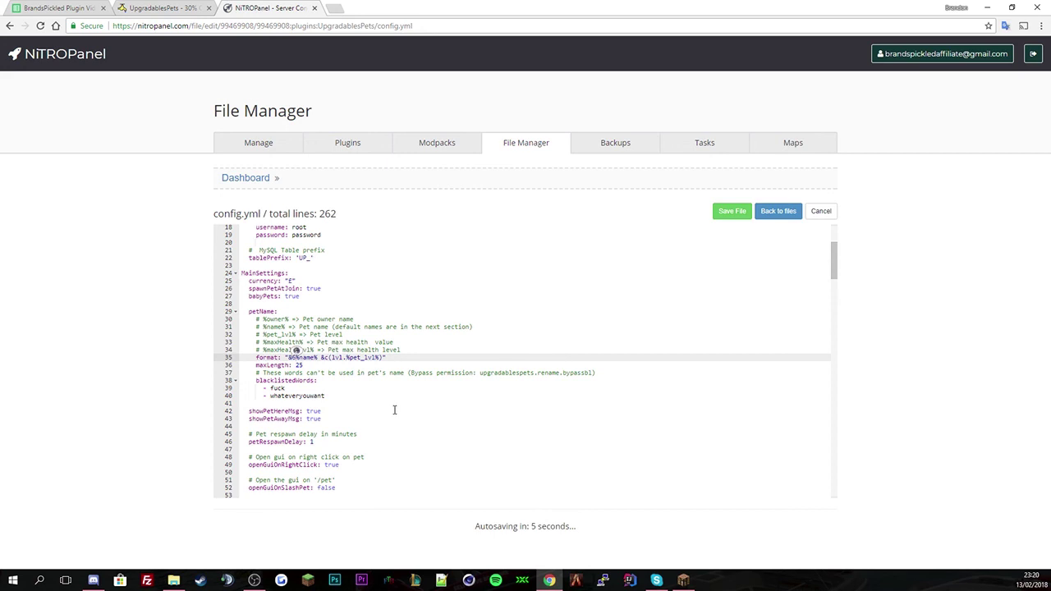
{"action": "key", "text": "Right"}
{"action": "key", "text": "Right"}
{"action": "key", "text": "BackSpace"}
{"action": "type", "text": "2"}
{"action": "left_click", "coordinate": [321, 365]}
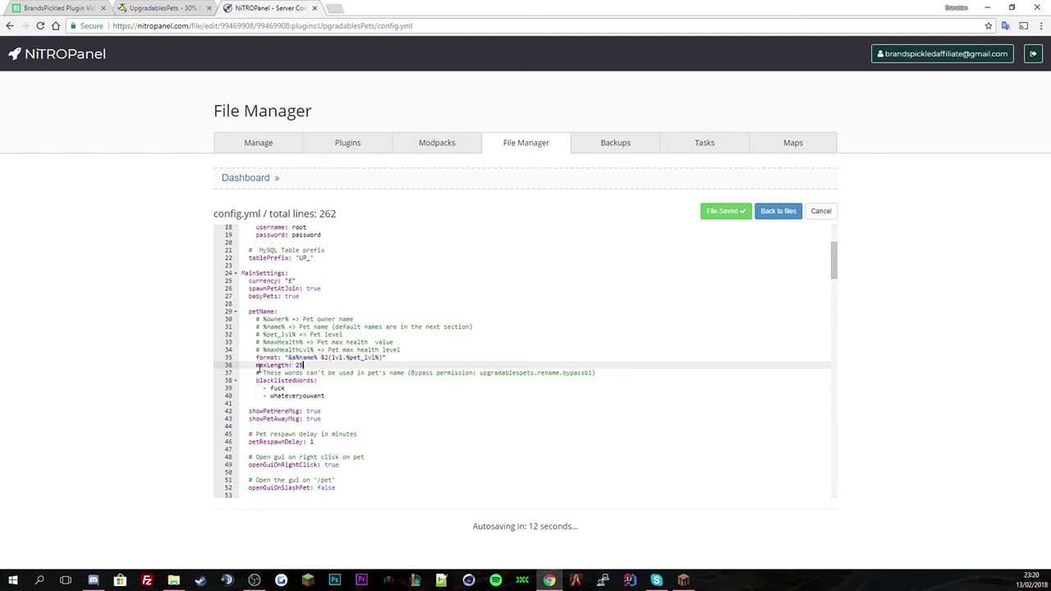
- Review the blacklisted words, pet here/away message settings and petRespawnDelay value
{"action": "left_click", "coordinate": [323, 383]}
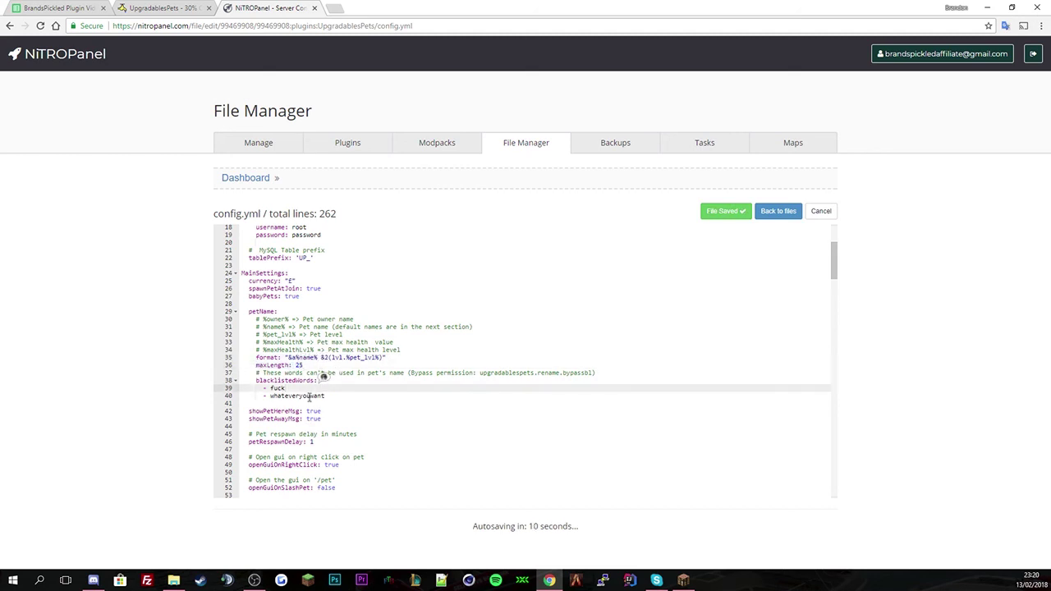
{"action": "left_click", "coordinate": [325, 396]}
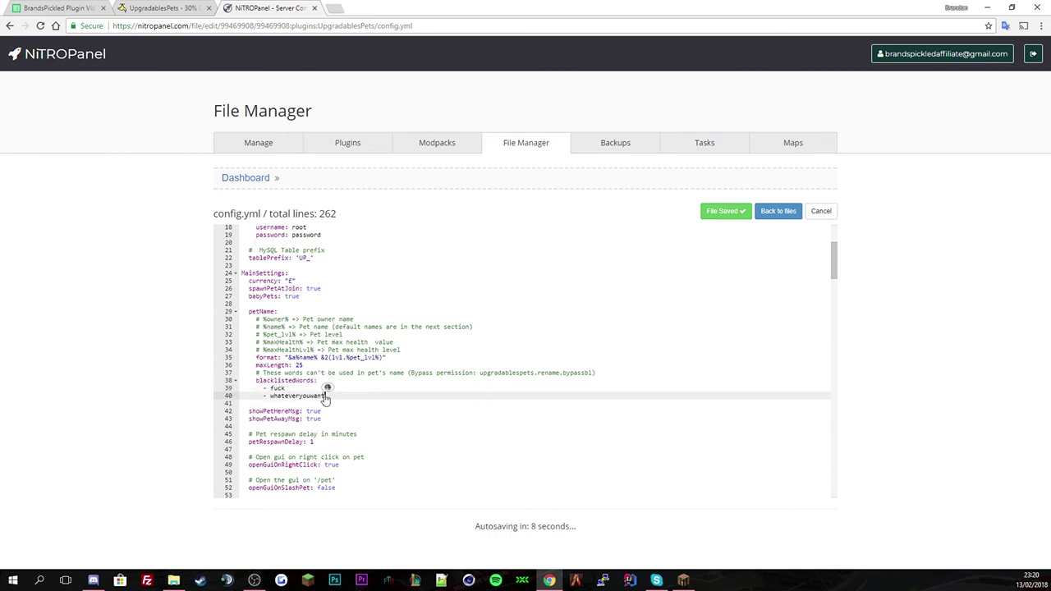
{"action": "left_click_drag", "start_coordinate": [247, 386], "coordinate": [325, 397]}
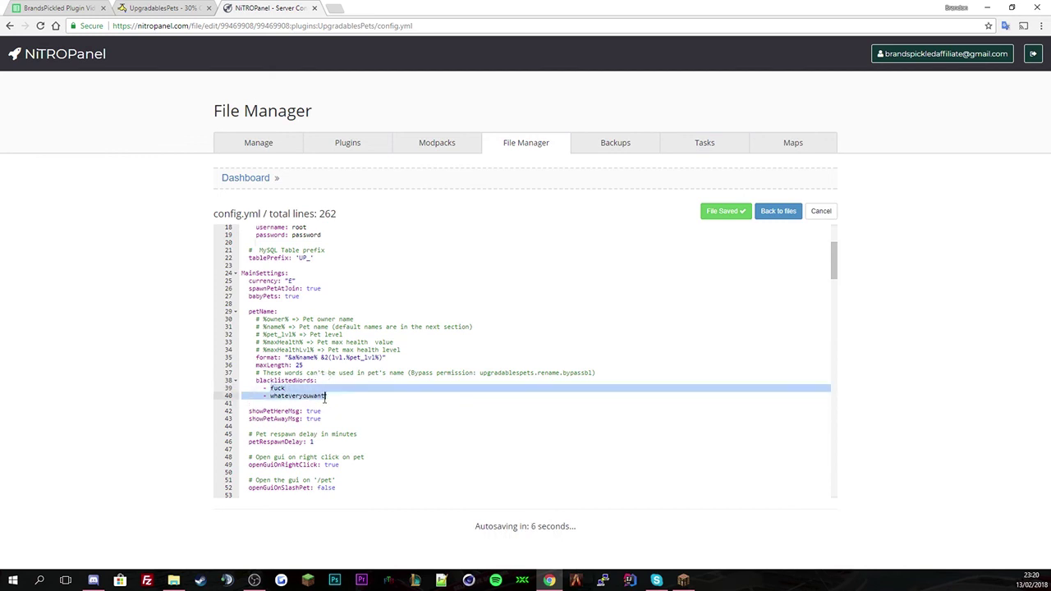
{"action": "middle_click", "coordinate": [369, 391]}
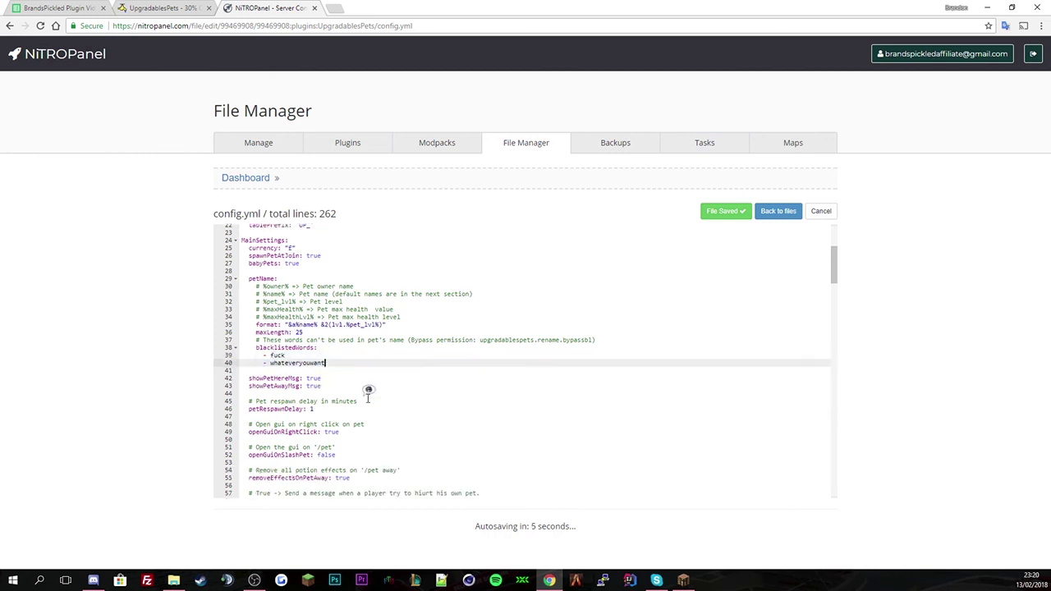
{"action": "left_click", "coordinate": [249, 379]}
{"action": "middle_click", "coordinate": [319, 376]}
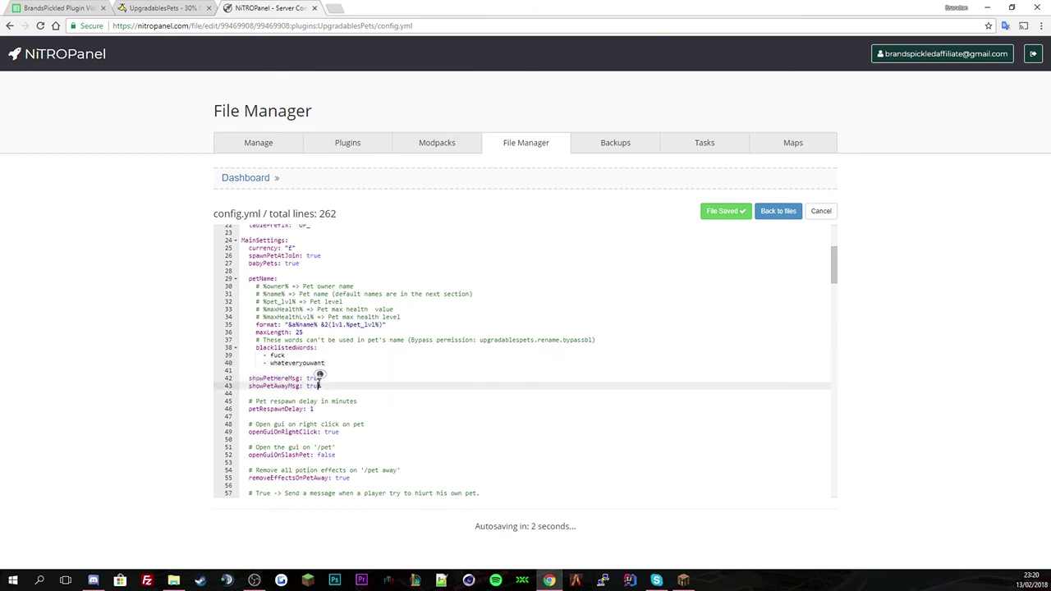
{"action": "left_click_drag", "start_coordinate": [319, 385], "coordinate": [306, 385]}
{"action": "scroll", "coordinate": [339, 398], "scroll_direction": "down", "scroll_amount": 3}
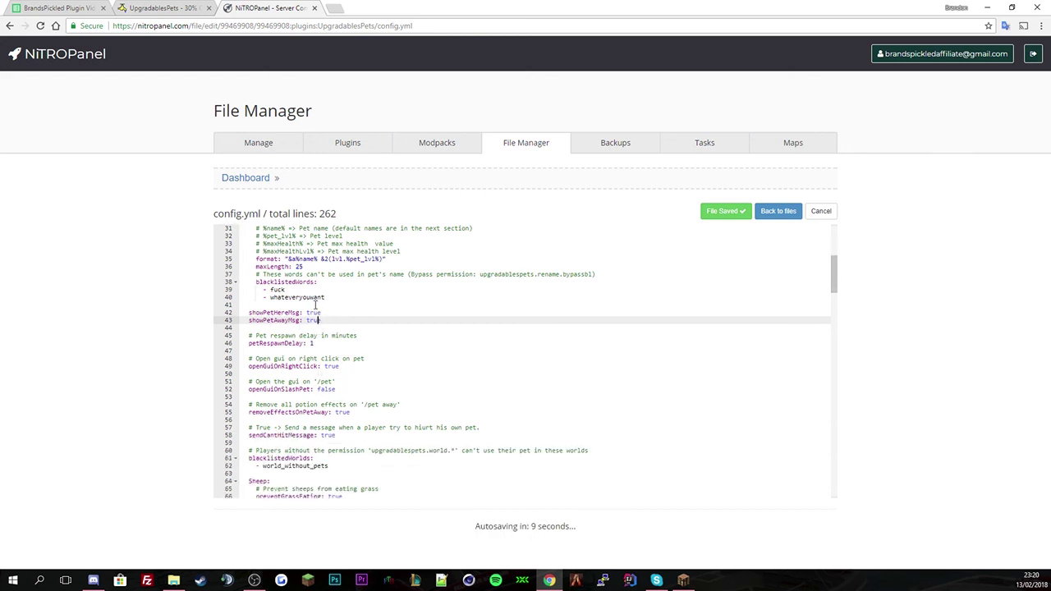
{"action": "scroll", "coordinate": [330, 335], "scroll_direction": "down", "scroll_amount": 1}
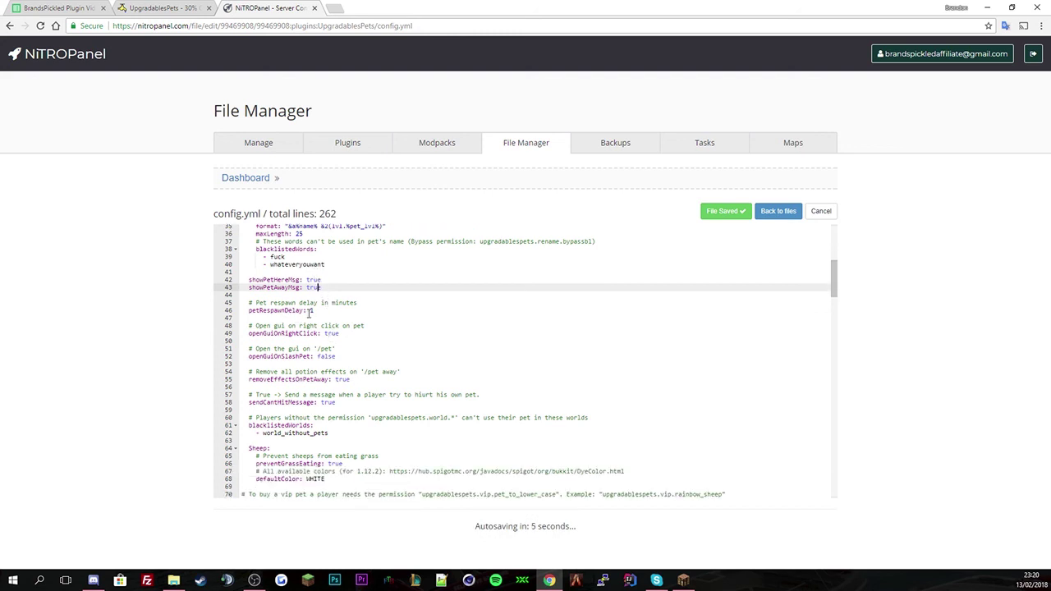
{"action": "left_click", "coordinate": [310, 311]}
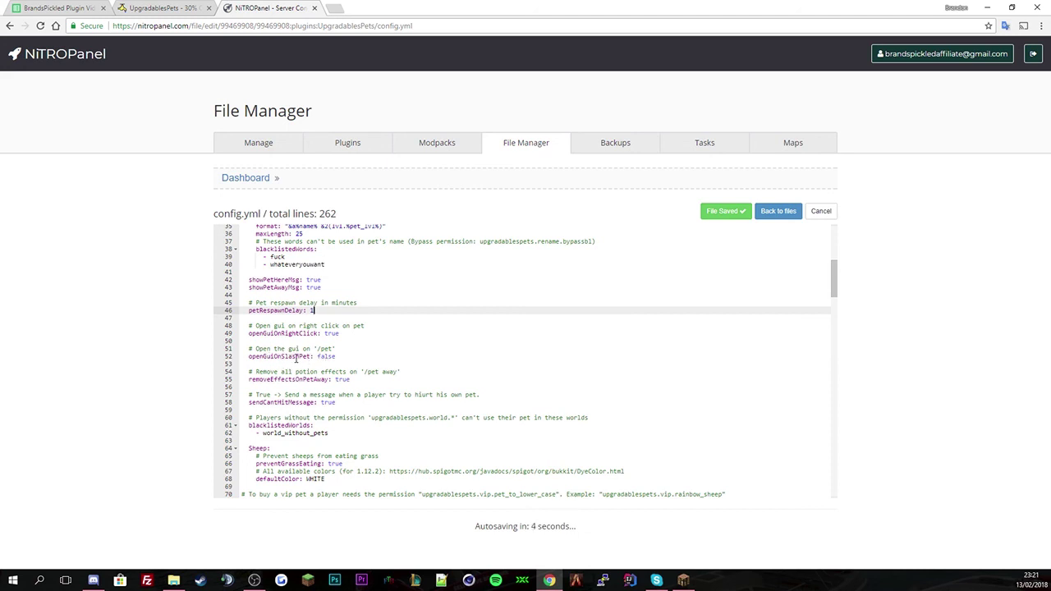
- Check removeEffectsOnPetAway and correct the comment typo "hiurt" to "hurt"
{"action": "scroll", "coordinate": [333, 377], "scroll_direction": "down", "scroll_amount": 1}
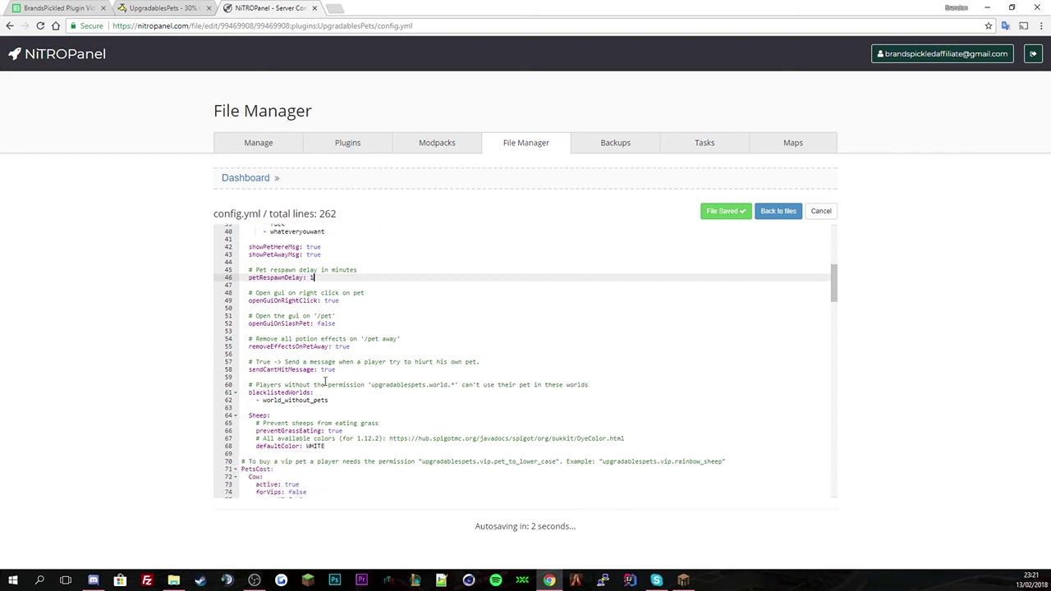
{"action": "left_click_drag", "start_coordinate": [364, 339], "coordinate": [397, 339]}
{"action": "middle_click", "coordinate": [397, 351]}
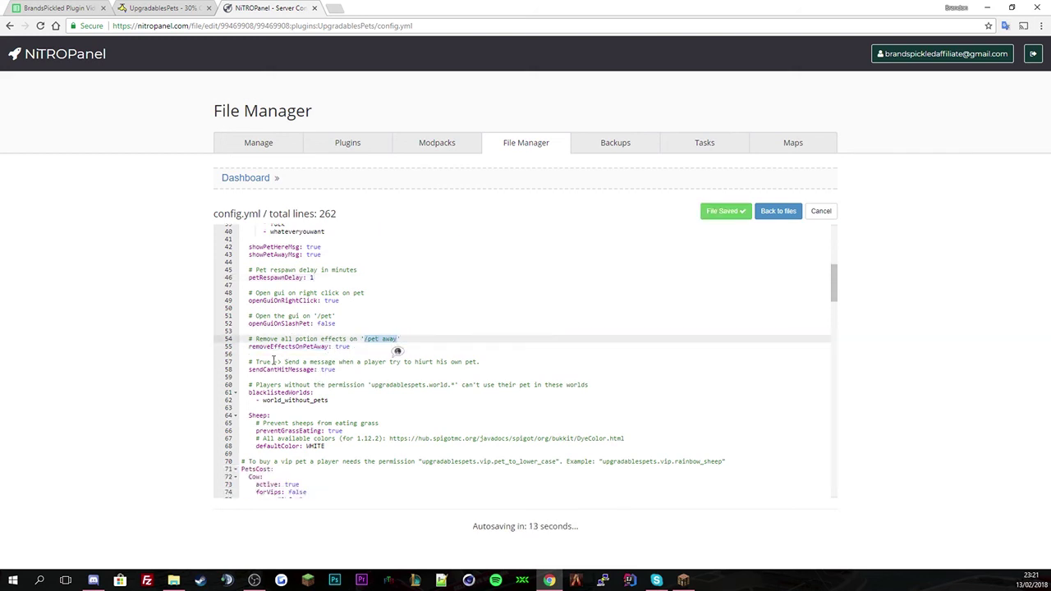
{"action": "double_click", "coordinate": [345, 346]}
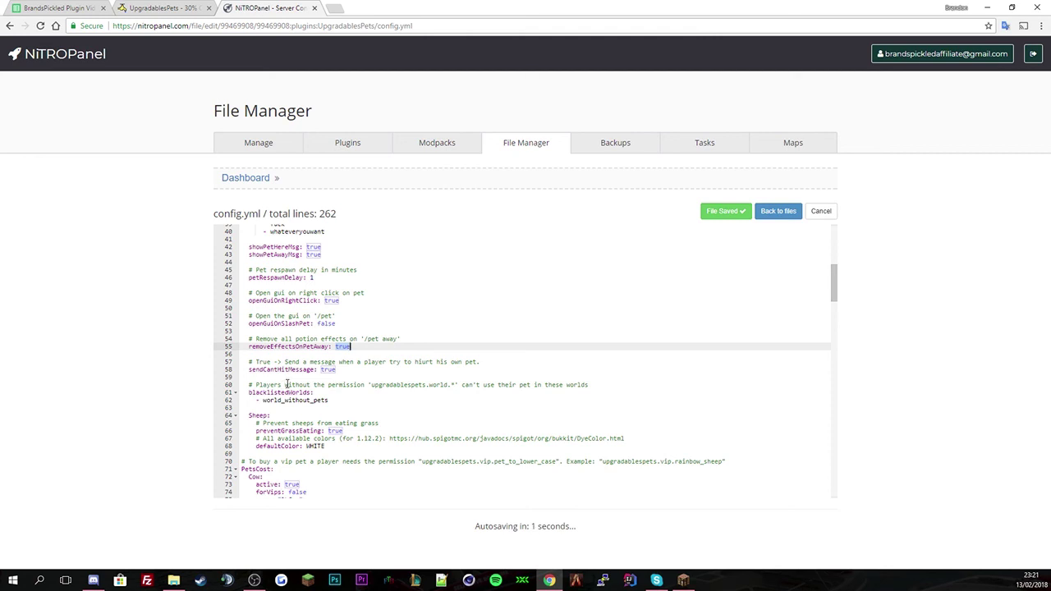
{"action": "left_click", "coordinate": [418, 362]}
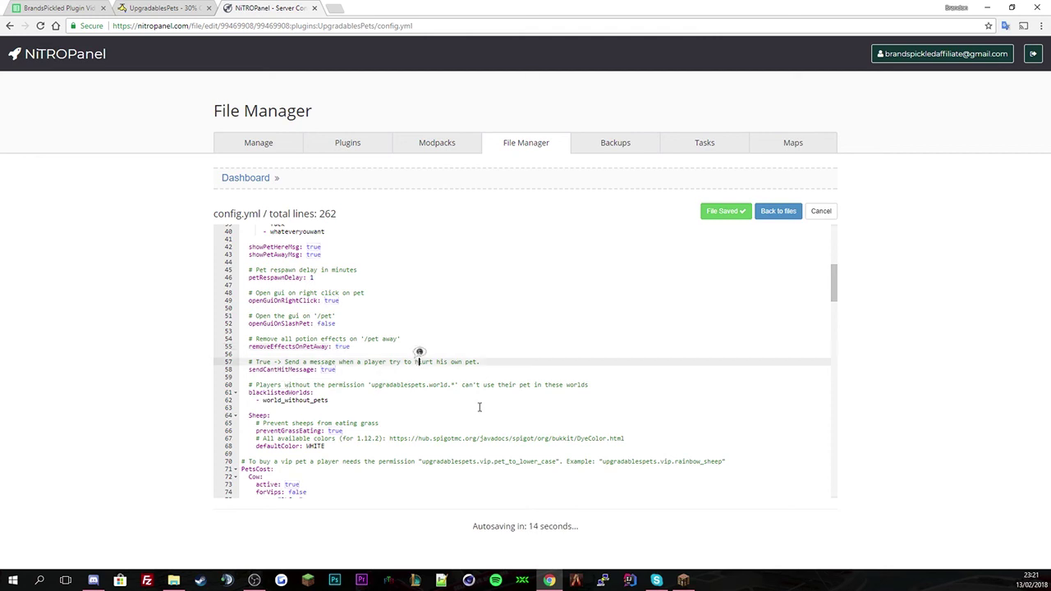
{"action": "key", "text": "BackSpace"}
{"action": "left_click", "coordinate": [454, 390]}
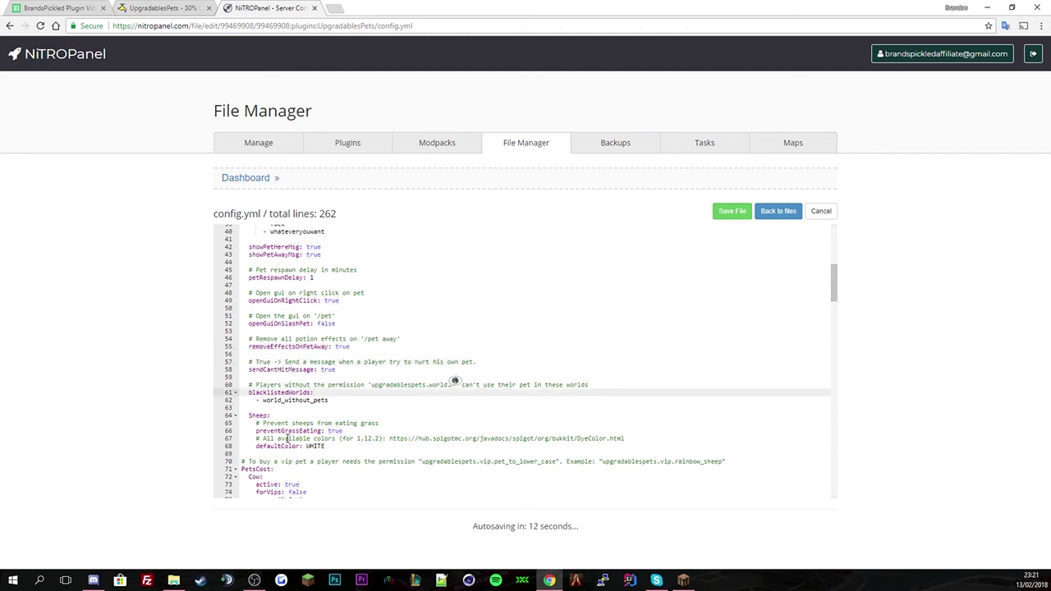
- Check blacklistedWorlds lists world_without_pets and preventGrassEating is true
{"action": "scroll", "coordinate": [287, 439], "scroll_direction": "down", "scroll_amount": 1}
{"action": "left_click", "coordinate": [280, 356]}
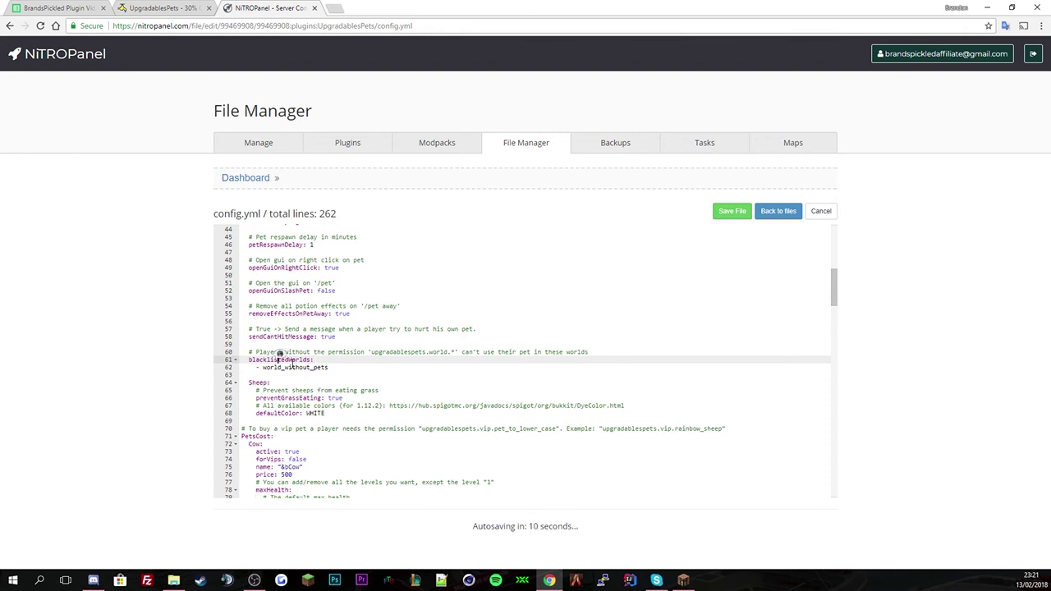
{"action": "left_click", "coordinate": [355, 366]}
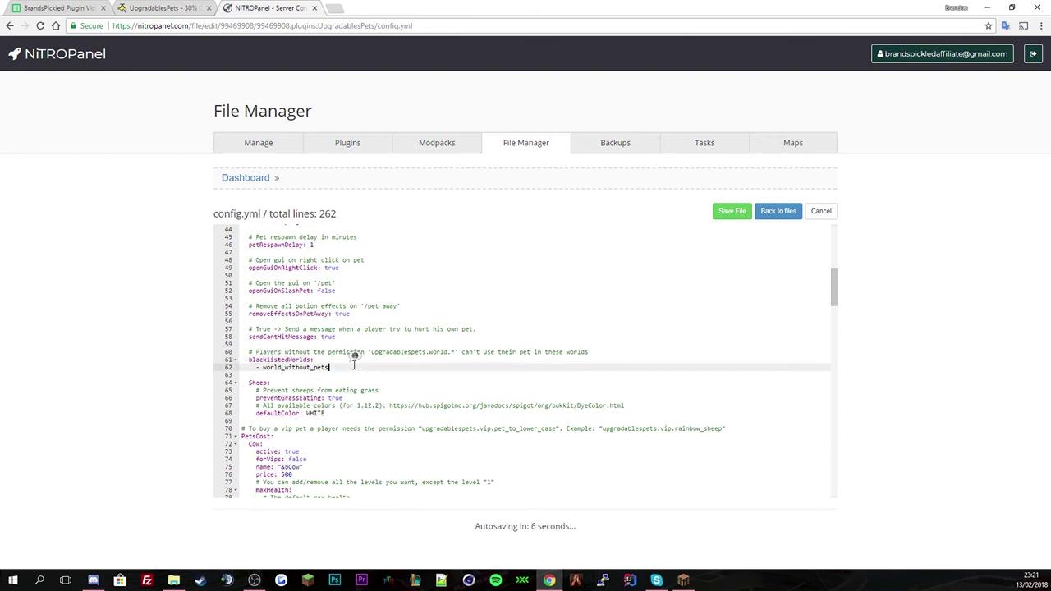
{"action": "left_click", "coordinate": [271, 391]}
{"action": "left_click", "coordinate": [267, 397]}
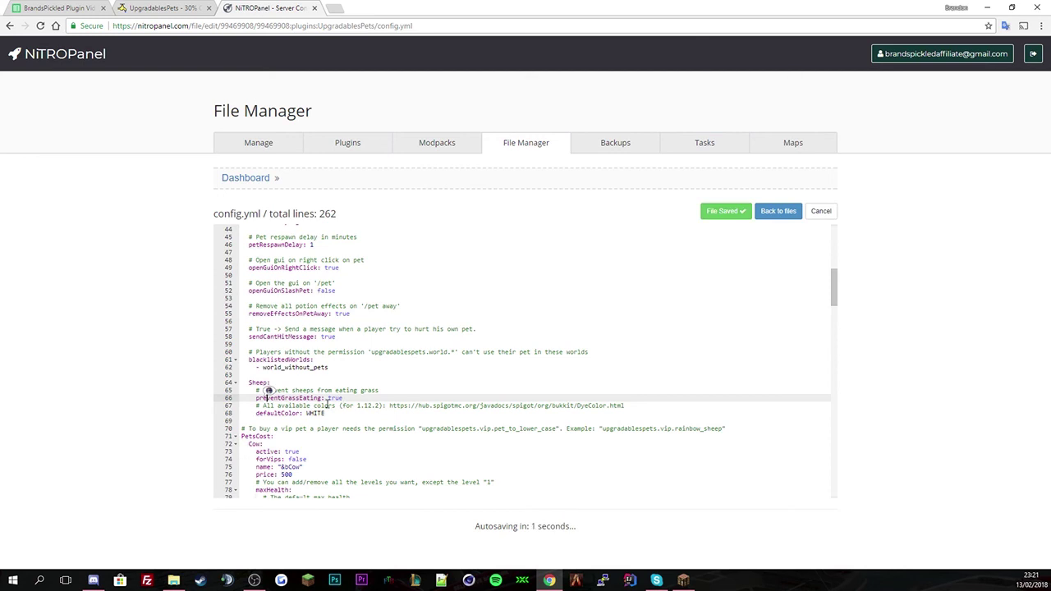
{"action": "left_click", "coordinate": [298, 397]}
{"action": "double_click", "coordinate": [335, 398]}
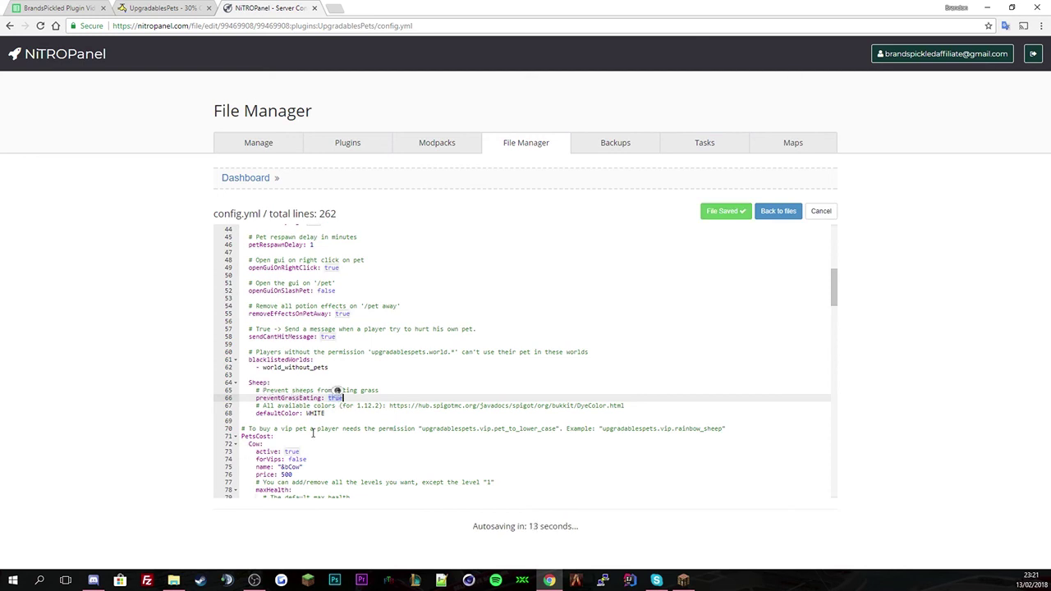
{"action": "scroll", "coordinate": [308, 439], "scroll_direction": "down", "scroll_amount": 1}
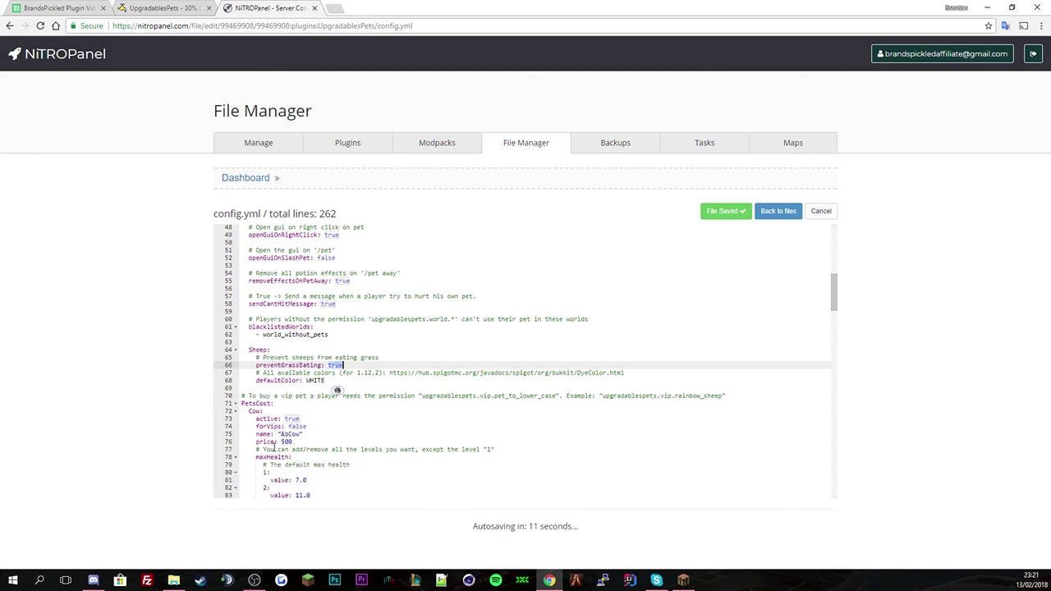
{"action": "scroll", "coordinate": [278, 427], "scroll_direction": "down", "scroll_amount": 2}
- Add Pickle before the Cow pet's name and review its level 1–3 health values
{"action": "scroll", "coordinate": [305, 368], "scroll_direction": "down", "scroll_amount": 1}
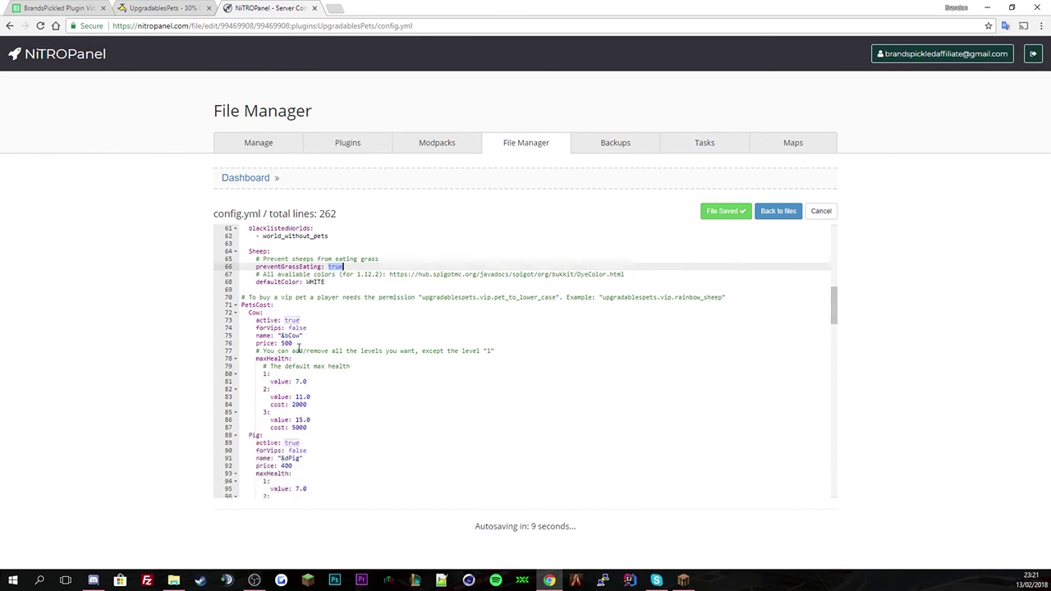
{"action": "left_click", "coordinate": [282, 336]}
{"action": "left_click", "coordinate": [292, 336]}
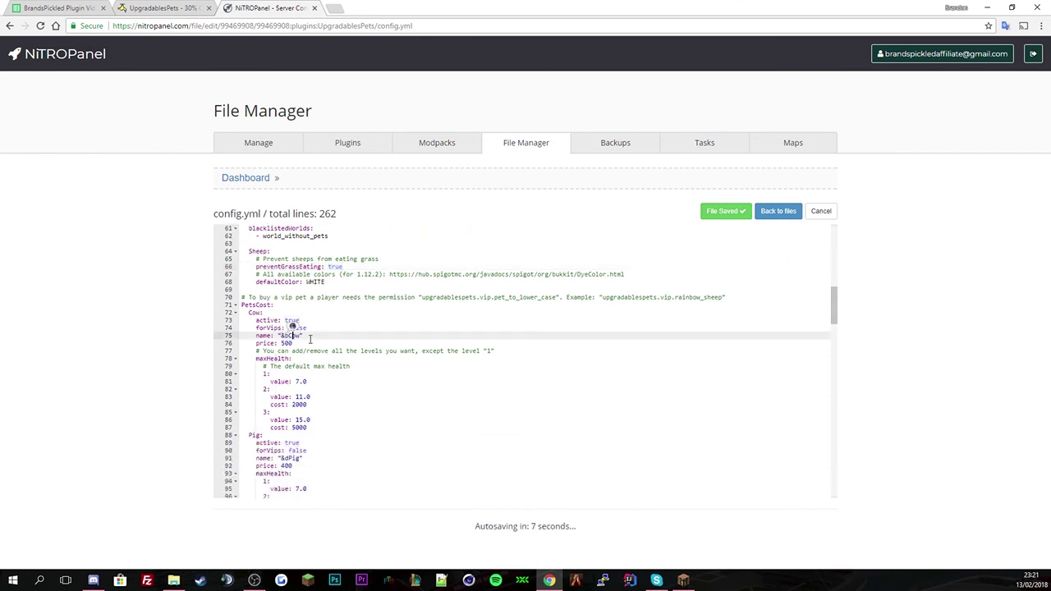
{"action": "type", "text": "Pickle"}
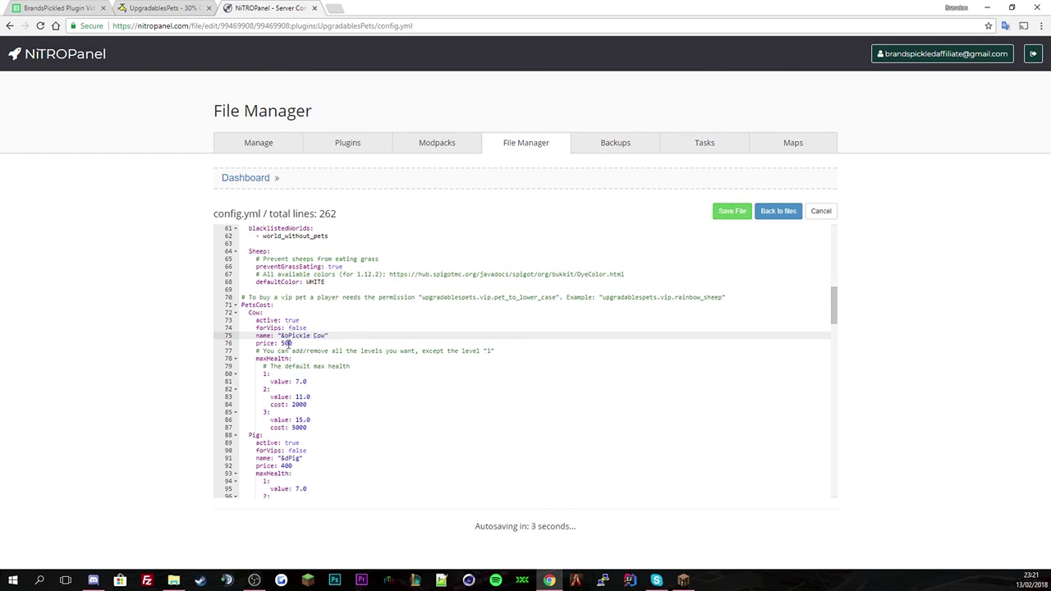
{"action": "left_click", "coordinate": [287, 343]}
{"action": "left_click", "coordinate": [307, 381]}
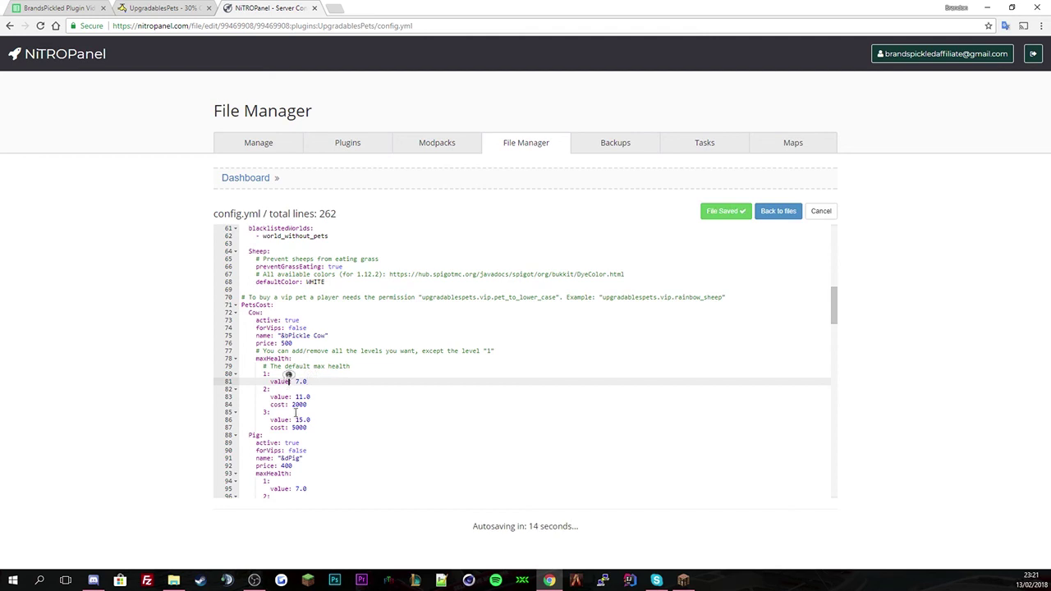
{"action": "left_click", "coordinate": [305, 399]}
{"action": "left_click", "coordinate": [320, 412]}
{"action": "left_click", "coordinate": [312, 421]}
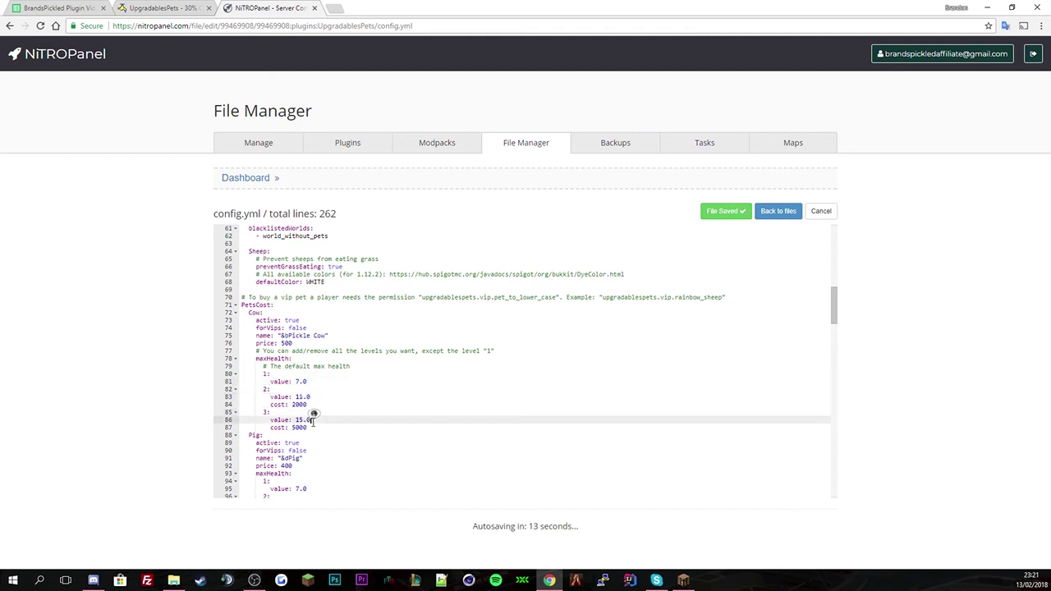
{"action": "left_click", "coordinate": [309, 397]}
{"action": "left_click", "coordinate": [312, 420]}
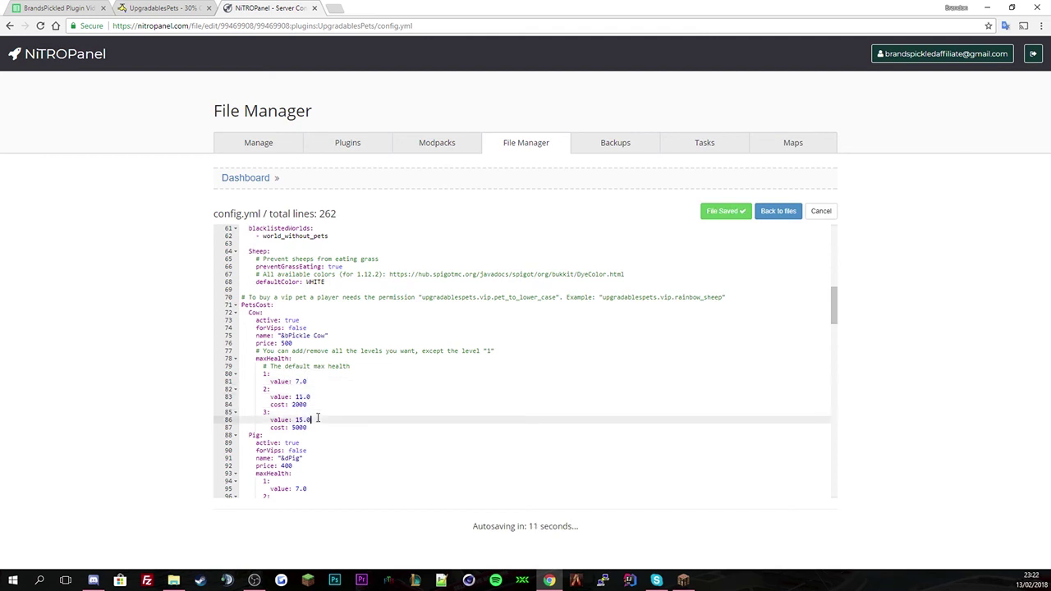
- Prefix the Pig name and fix both prefixes, giving "&aPickle &dPig" and "&aPickle &dCow"
{"action": "scroll", "coordinate": [307, 441], "scroll_direction": "down", "scroll_amount": 3}
{"action": "left_click", "coordinate": [301, 359]}
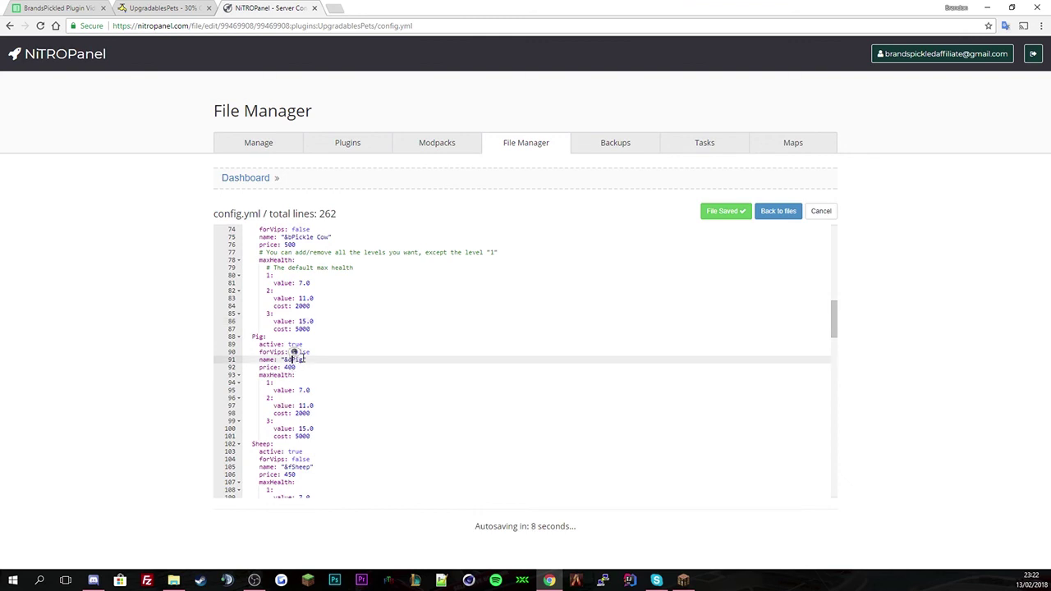
{"action": "key", "text": "BackSpace"}
{"action": "type", "text": "&bPickle &"}
{"action": "left_click_drag", "start_coordinate": [285, 360], "coordinate": [317, 360]}
{"action": "left_click_drag", "start_coordinate": [316, 237], "coordinate": [291, 236]}
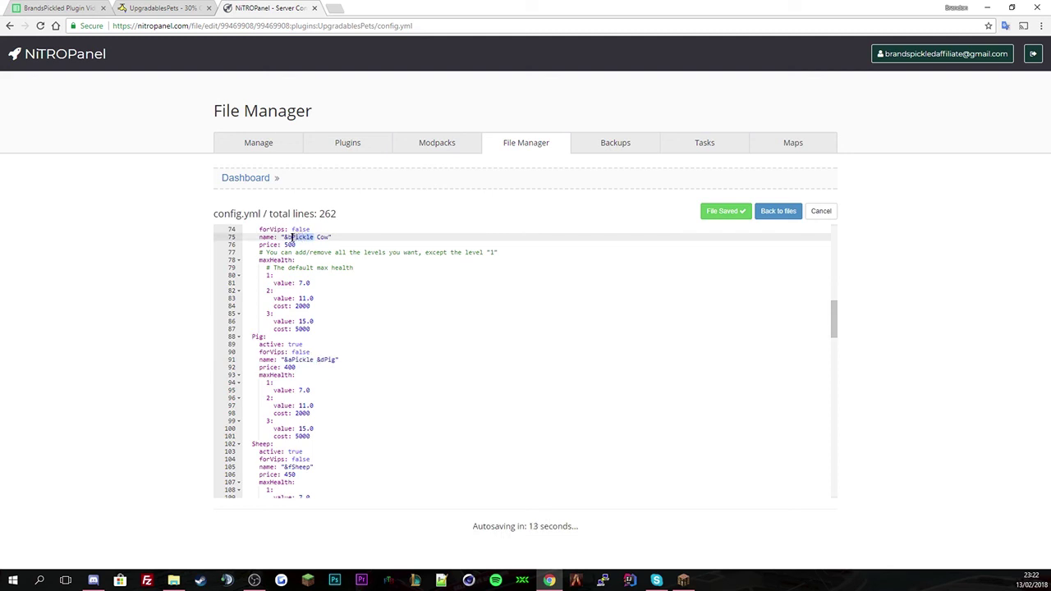
{"action": "key", "text": "BackSpace"}
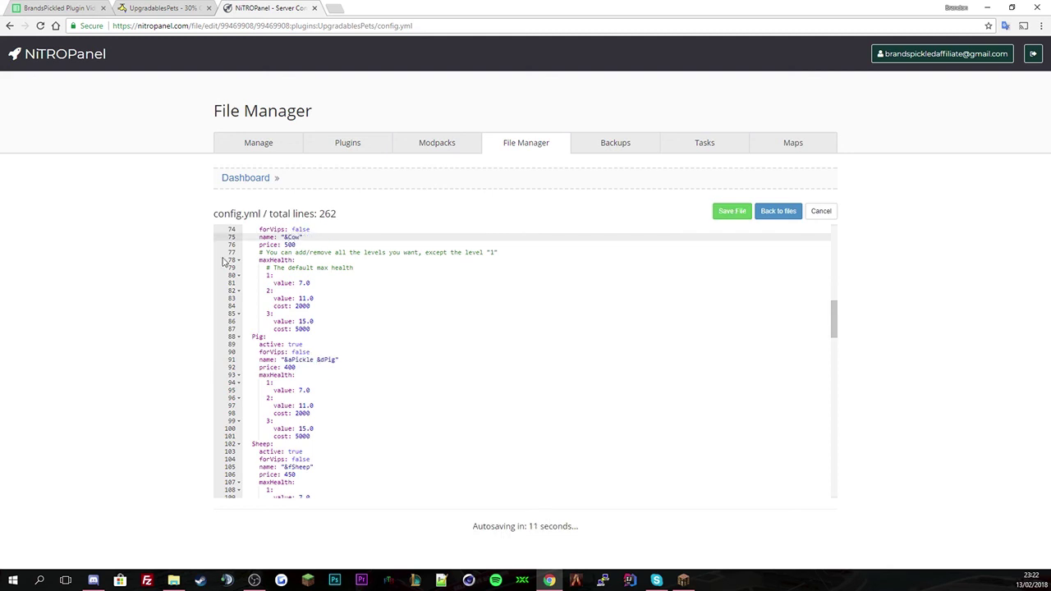
{"action": "type", "text": "e"}
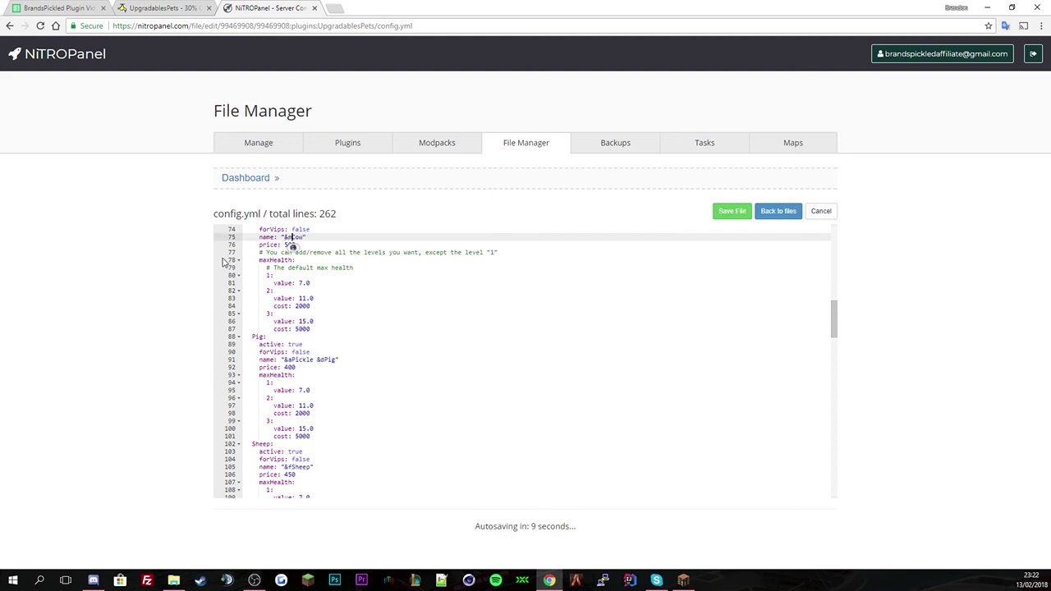
{"action": "key", "text": "BackSpace"}
{"action": "type", "text": "&aPickle"}
{"action": "scroll", "coordinate": [339, 310], "scroll_direction": "down", "scroll_amount": 2}
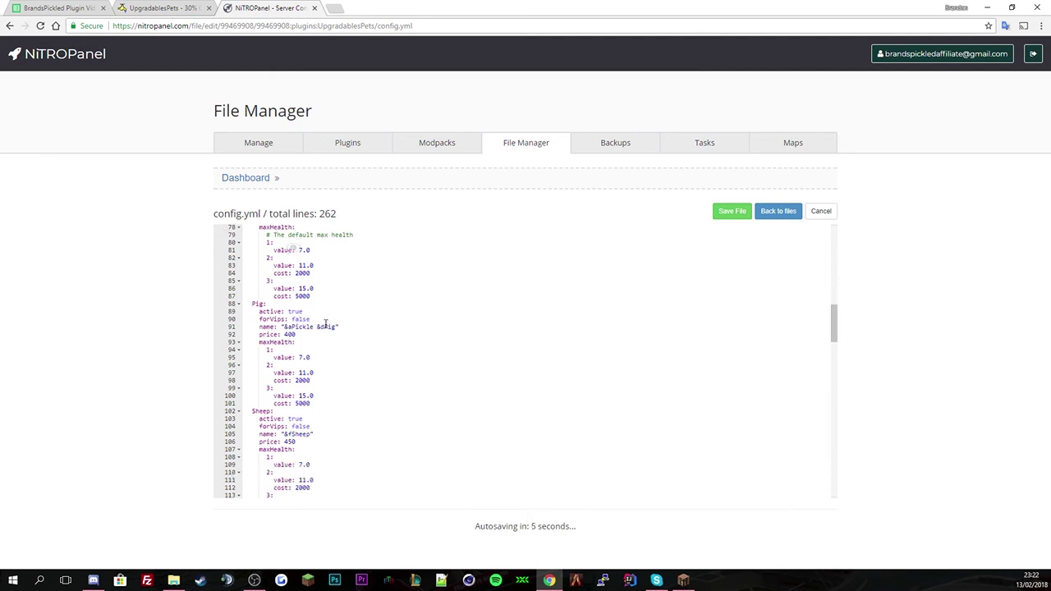
{"action": "scroll", "coordinate": [326, 324], "scroll_direction": "down", "scroll_amount": 2}
{"action": "left_click_drag", "start_coordinate": [260, 286], "coordinate": [288, 285]}
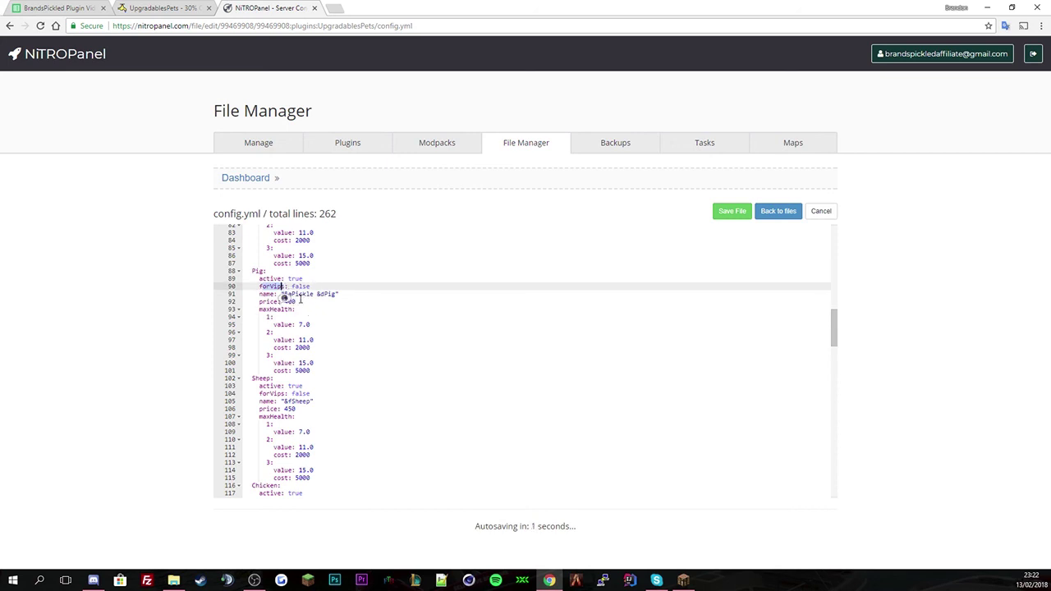
- Set the Sheep pet's active value to false and name it "&aPickle &fSheep"
{"action": "double_click", "coordinate": [296, 386]}
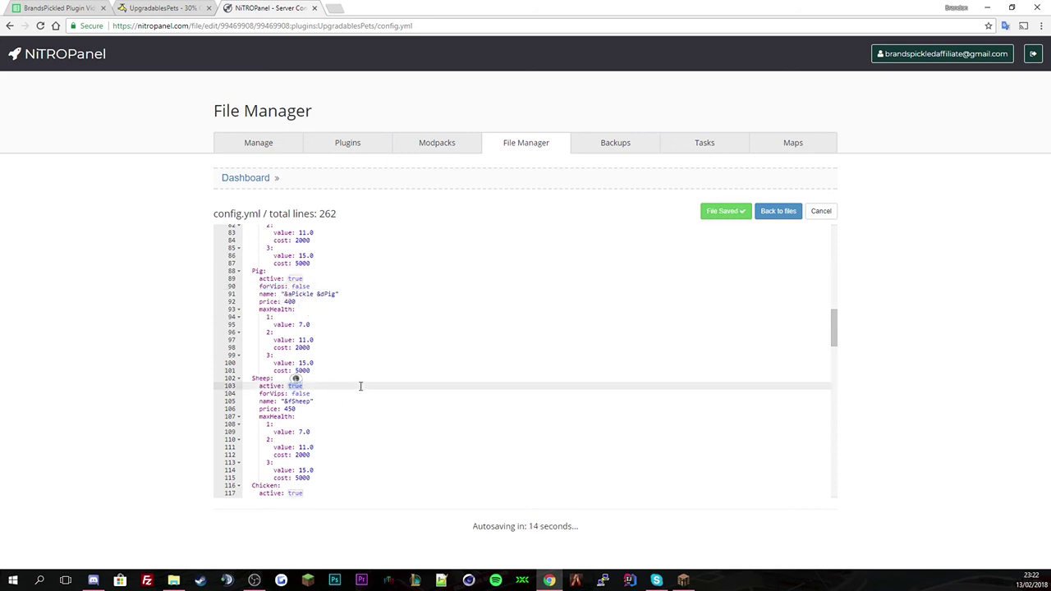
{"action": "type", "text": "false"}
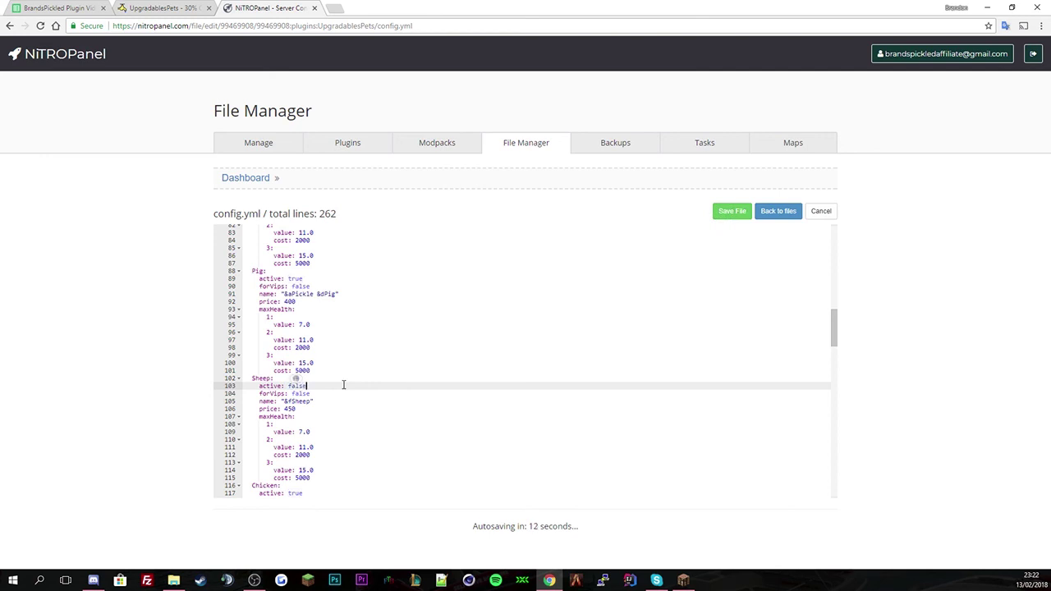
{"action": "left_click", "coordinate": [284, 401]}
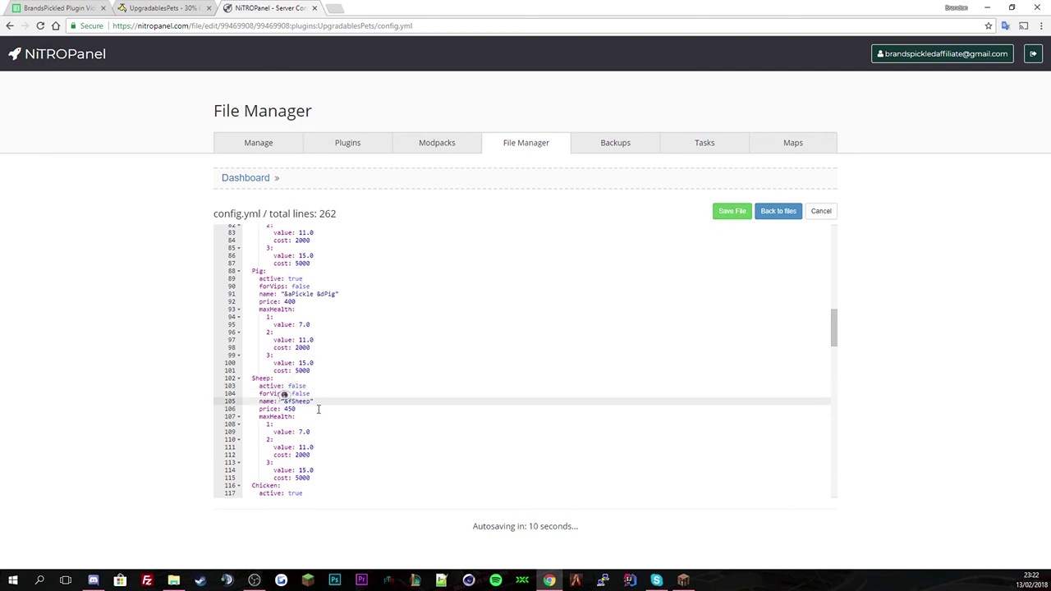
{"action": "type", "text": "&aPickle"}
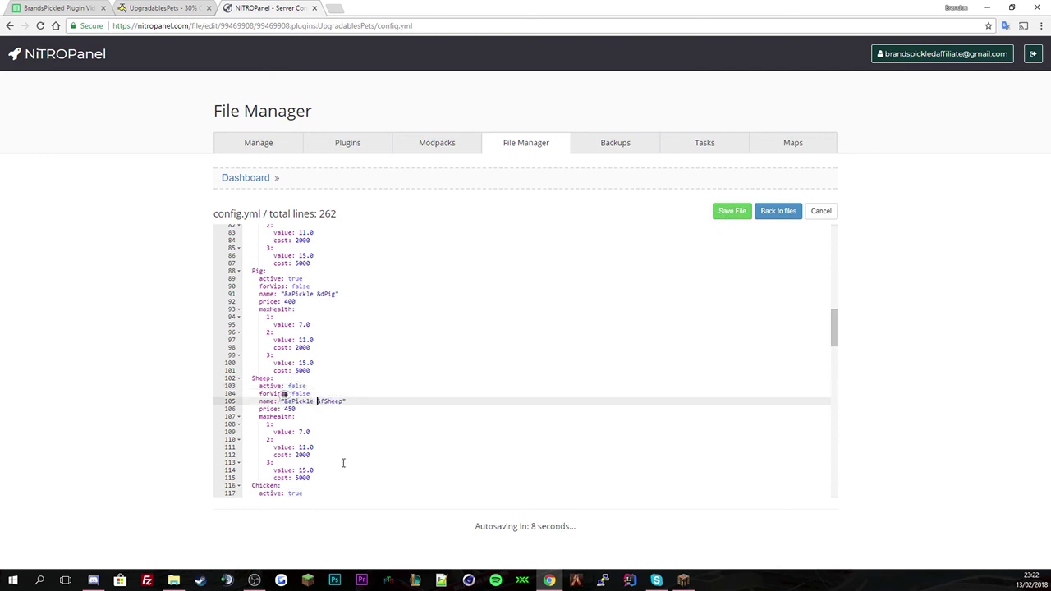
{"action": "scroll", "coordinate": [345, 462], "scroll_direction": "down", "scroll_amount": 2}
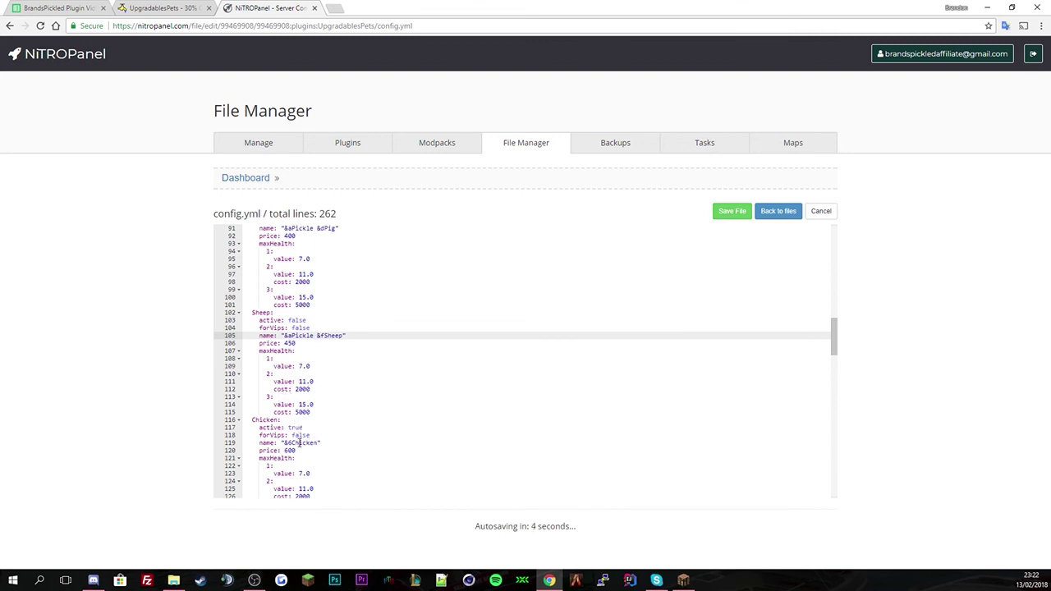
- Rename the Chicken pet to "&aPickles &6Delilah" and set its price to 600000
{"action": "left_click", "coordinate": [285, 443]}
{"action": "type", "text": "&aPickle"}
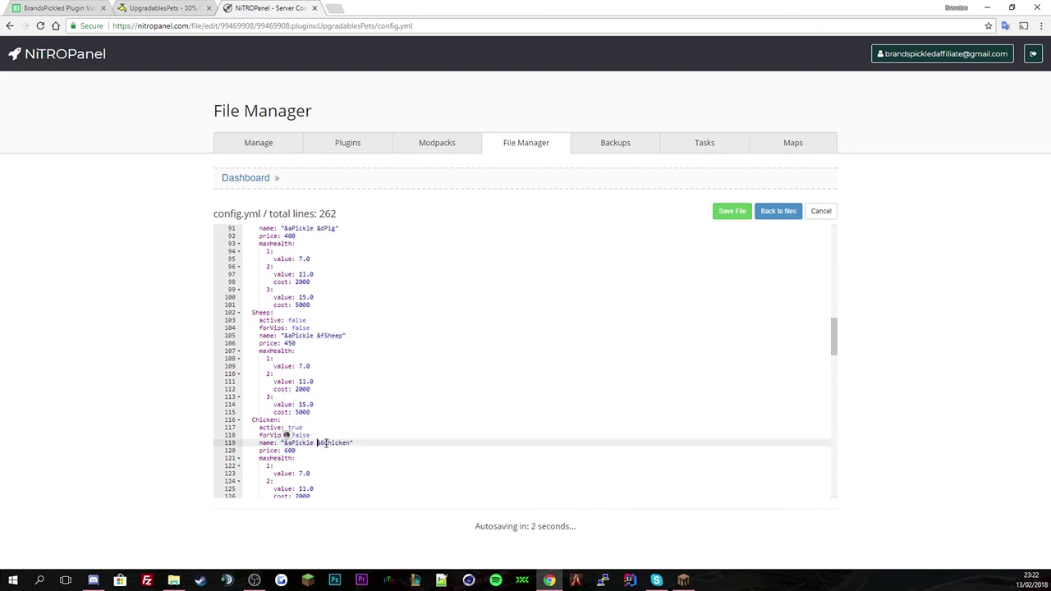
{"action": "left_click_drag", "start_coordinate": [324, 443], "coordinate": [353, 443]}
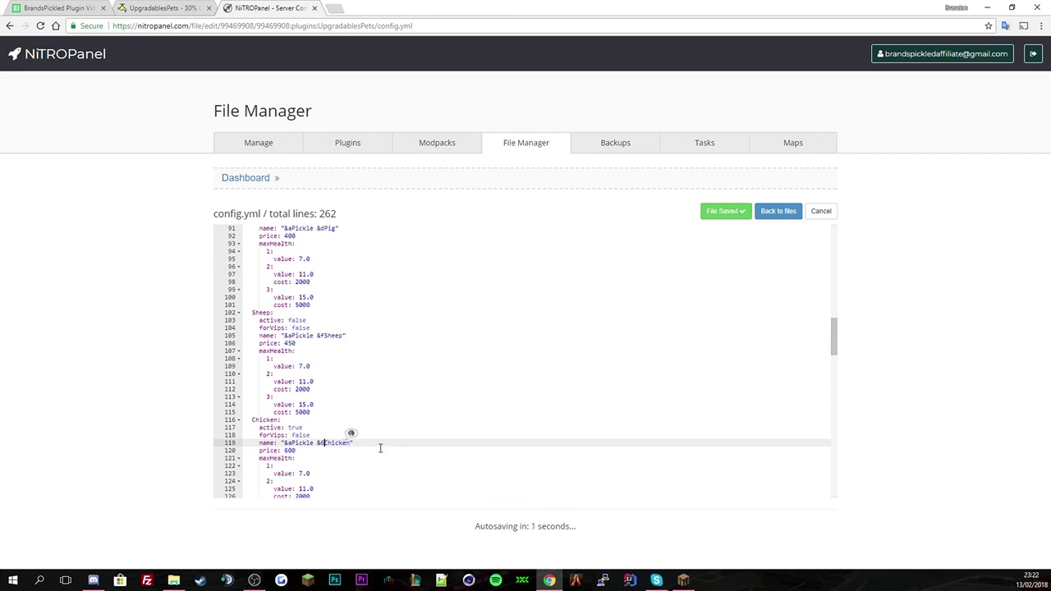
{"action": "type", "text": "s"}
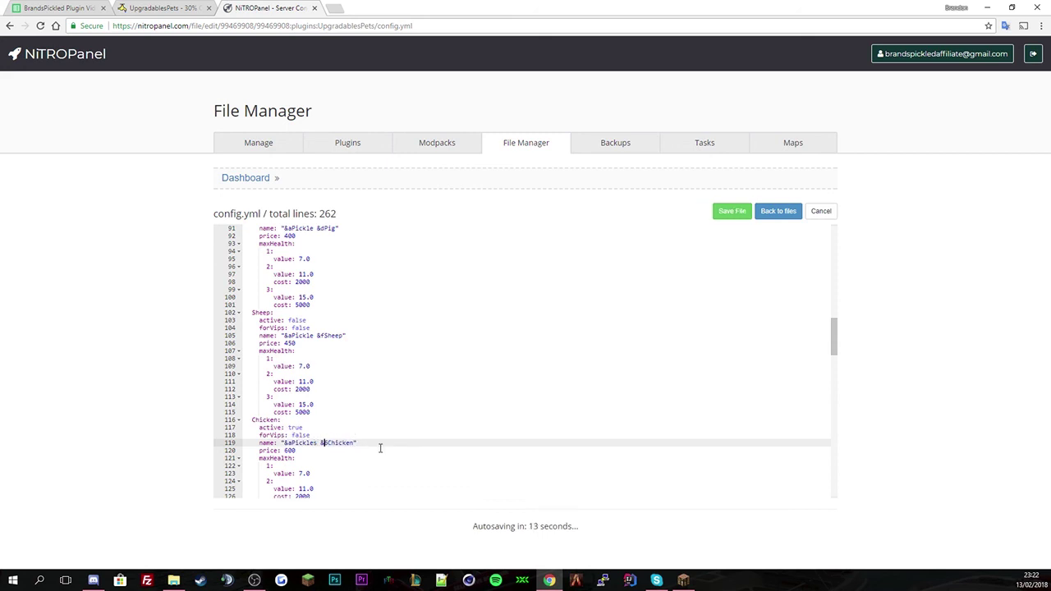
{"action": "key", "text": "Right"}
{"action": "key", "text": "Right"}
{"action": "key", "text": "Right"}
{"action": "key", "text": "Delete"}
{"action": "key", "text": "Delete"}
{"action": "key", "text": "Delete"}
{"action": "type", "text": "Deli"}
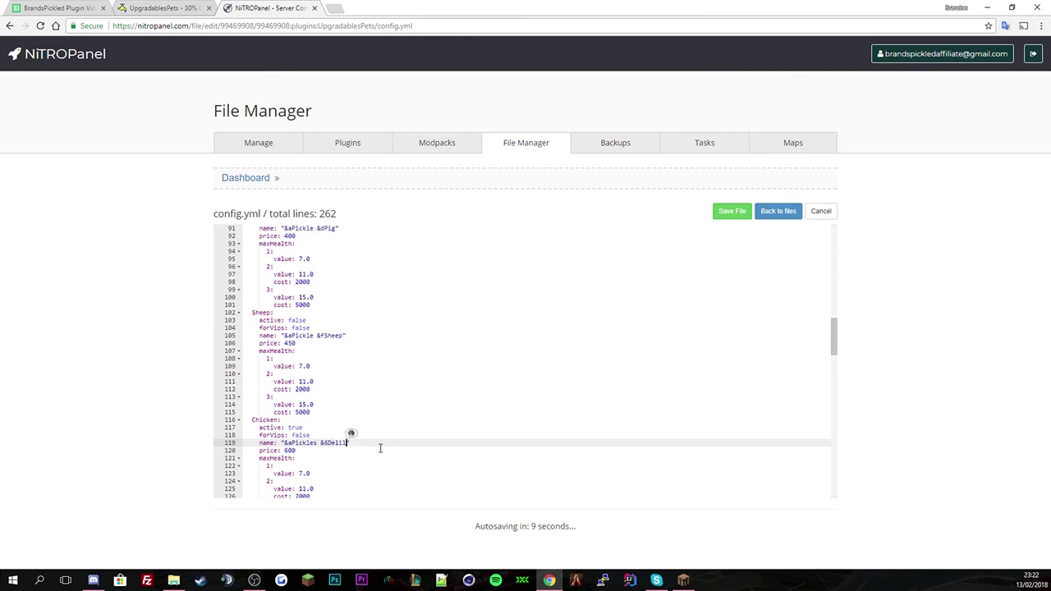
{"action": "double_click", "coordinate": [290, 450]}
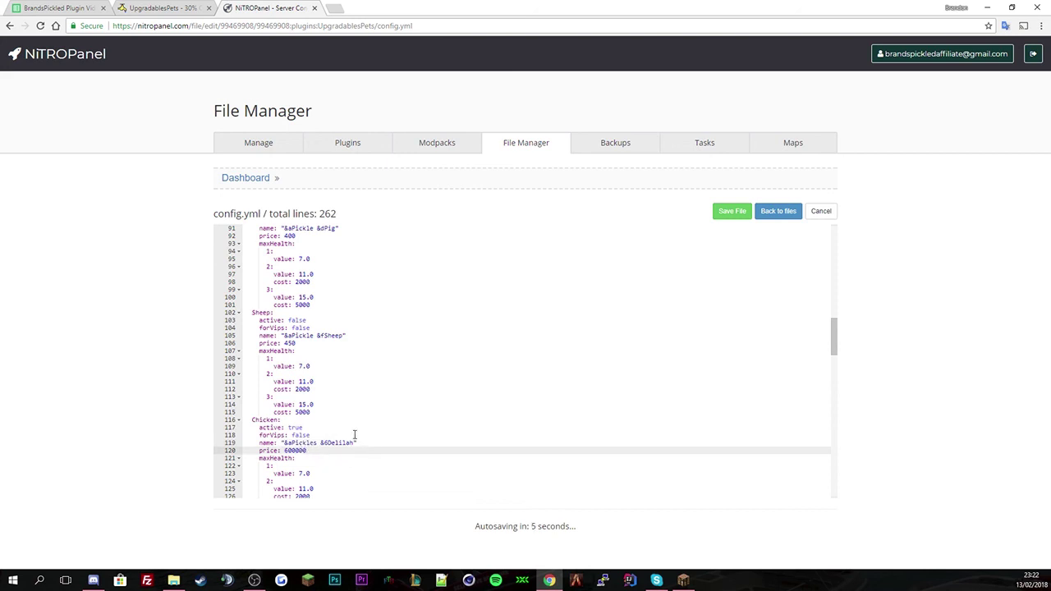
{"action": "scroll", "coordinate": [351, 433], "scroll_direction": "down", "scroll_amount": 2}
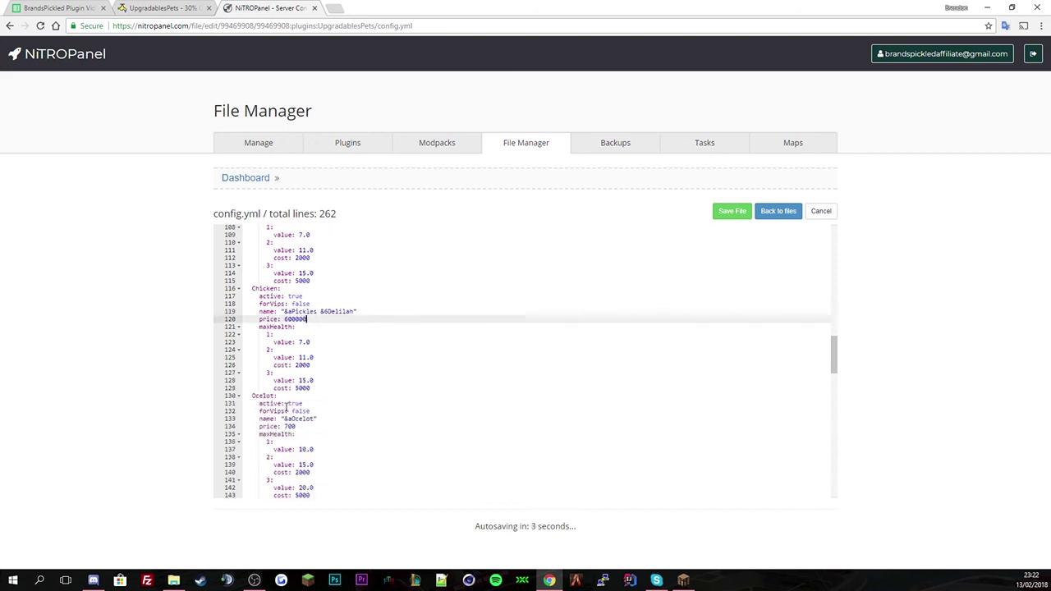
- Add the &aPickle prefix to the Ocelot, Slime, Wolf and Mushroom Cow names, e.g. "&aPickle &7Wolf"
{"action": "left_click", "coordinate": [285, 419]}
{"action": "type", "text": "&aPickle &a"}
{"action": "scroll", "coordinate": [312, 441], "scroll_direction": "down", "scroll_amount": 1}
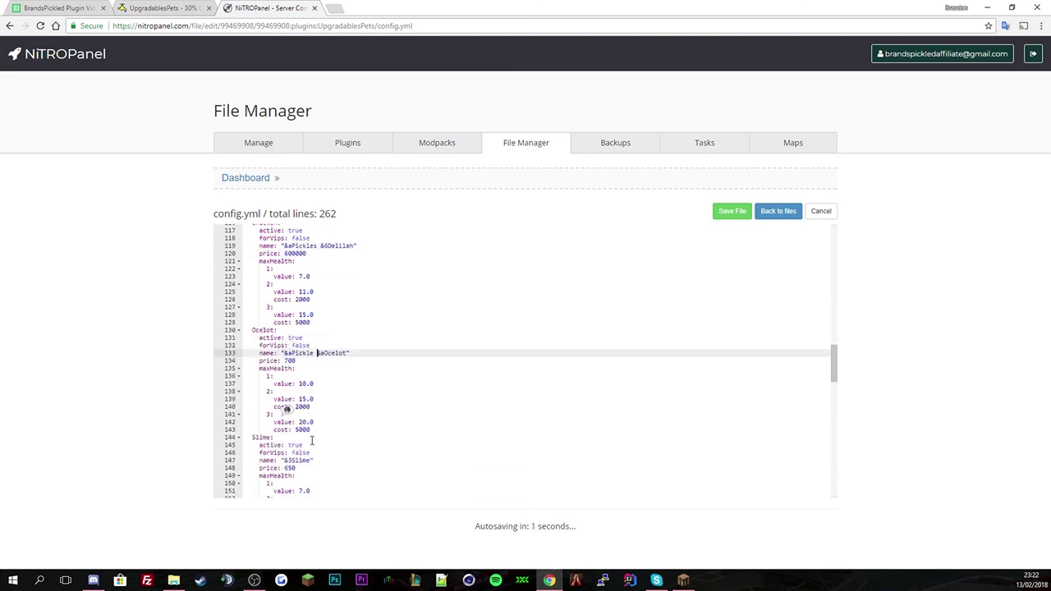
{"action": "left_click", "coordinate": [284, 460]}
{"action": "type", "text": "&aPickle &"}
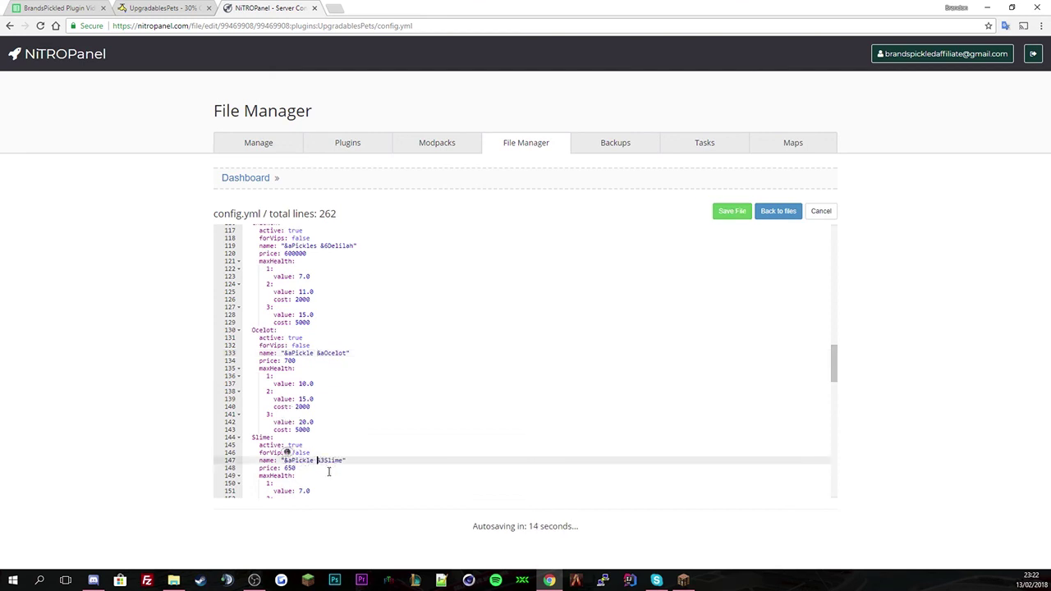
{"action": "scroll", "coordinate": [297, 476], "scroll_direction": "down", "scroll_amount": 1}
{"action": "scroll", "coordinate": [302, 476], "scroll_direction": "down", "scroll_amount": 1}
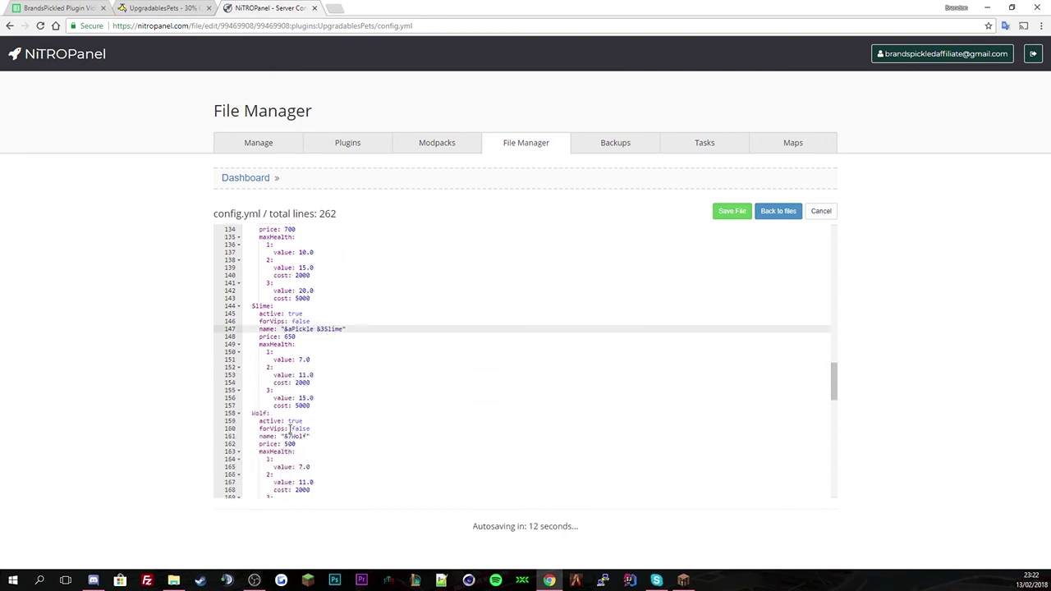
{"action": "left_click", "coordinate": [287, 436]}
{"action": "type", "text": "&aPickle &"}
{"action": "scroll", "coordinate": [287, 435], "scroll_direction": "down", "scroll_amount": 1}
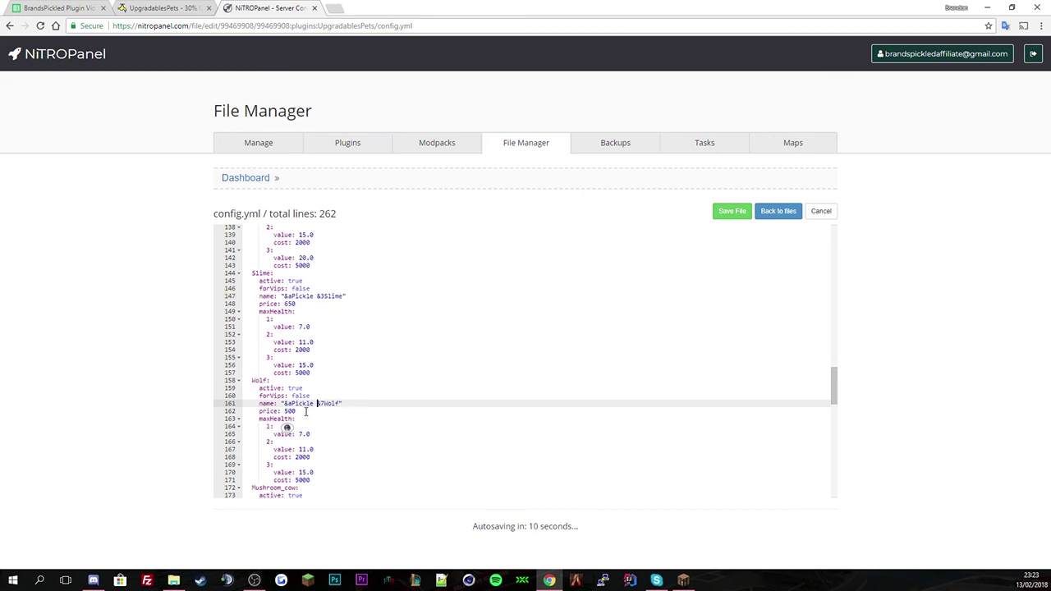
{"action": "scroll", "coordinate": [305, 412], "scroll_direction": "down", "scroll_amount": 1}
{"action": "scroll", "coordinate": [312, 383], "scroll_direction": "down", "scroll_amount": 1}
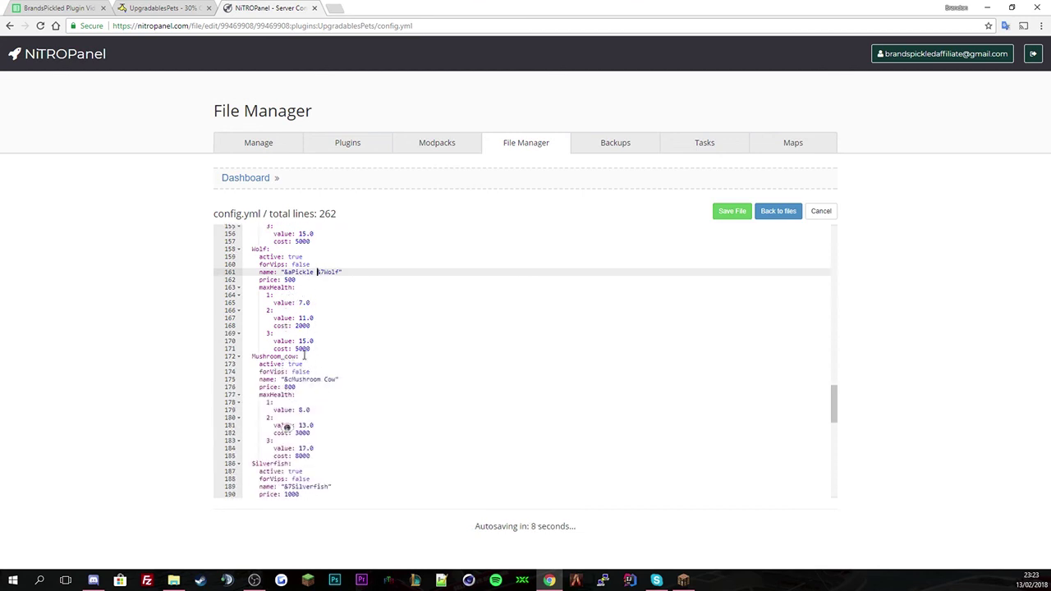
{"action": "left_click", "coordinate": [284, 379]}
{"action": "type", "text": "&aPickle"}
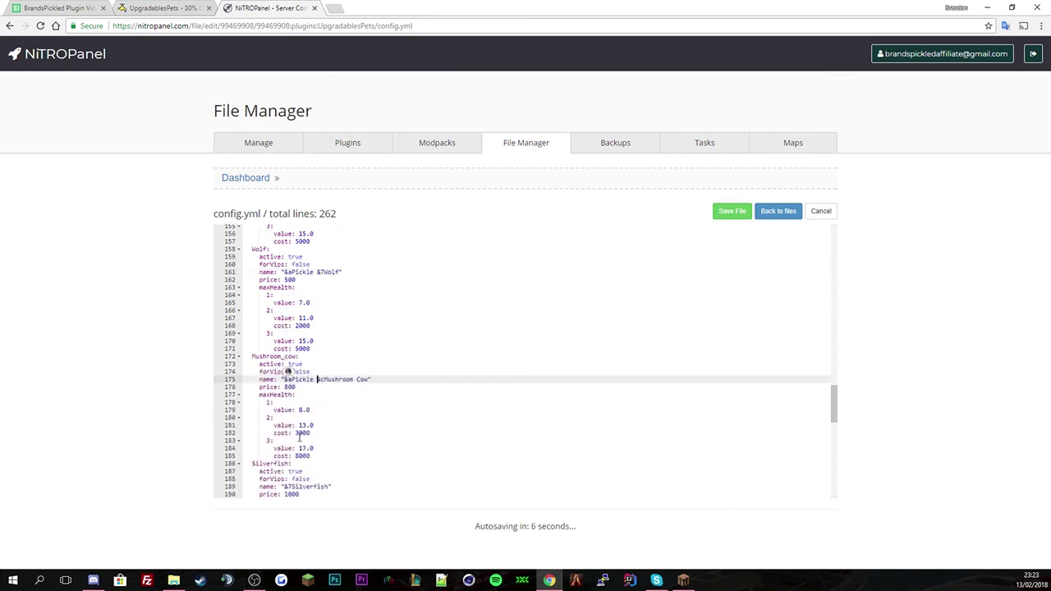
{"action": "left_click_drag", "start_coordinate": [312, 455], "coordinate": [242, 440]}
{"action": "key", "text": "ctrl+c"}
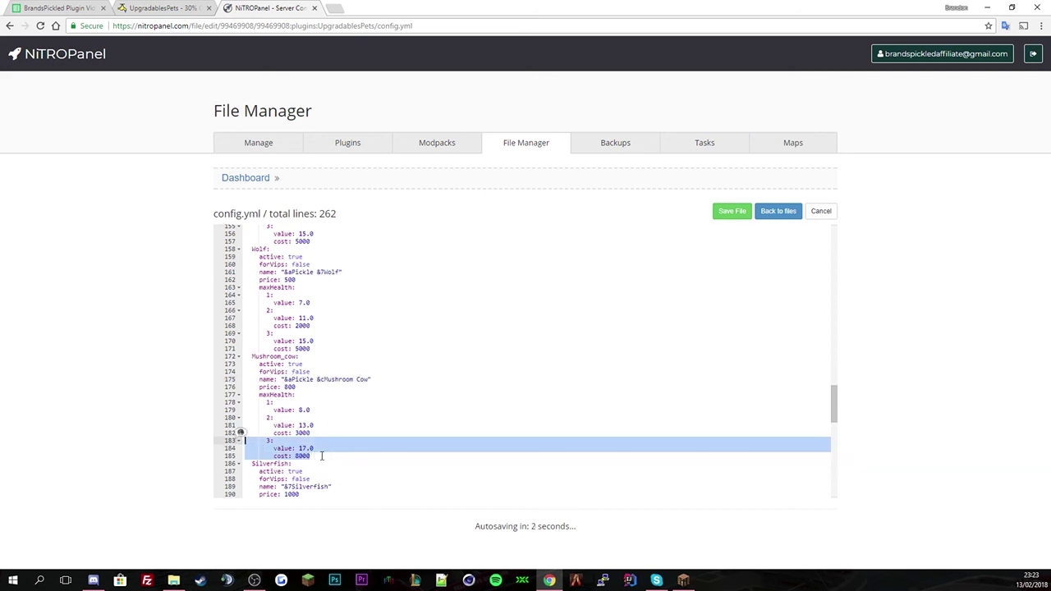
- Add a fourth Mushroom_cow maxHealth level by duplicating level 3 and setting its value to 20.0
{"action": "left_click", "coordinate": [328, 455]}
{"action": "key", "text": "Return"}
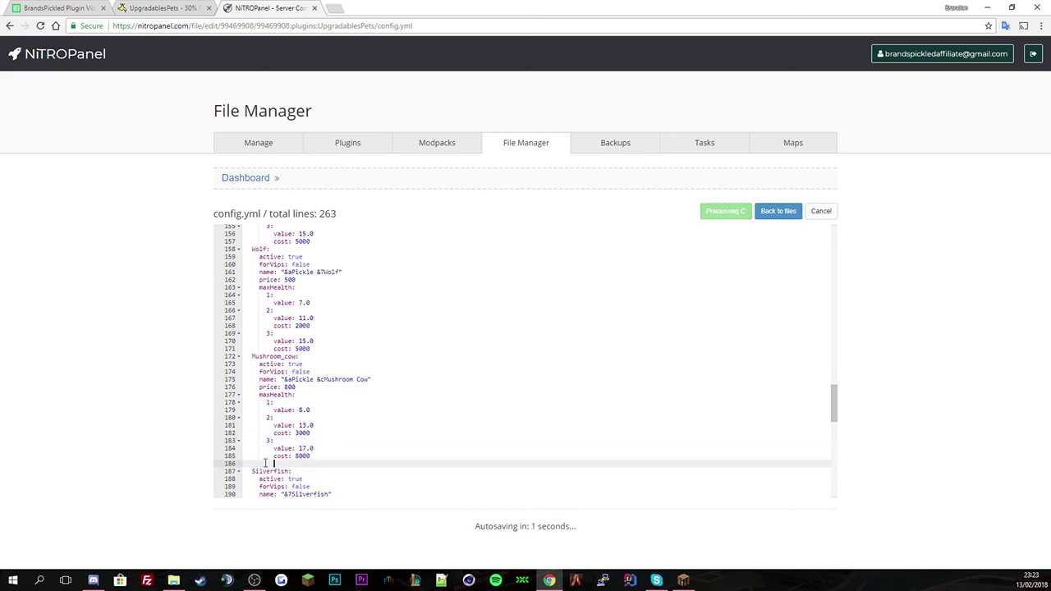
{"action": "left_click_drag", "start_coordinate": [212, 445], "coordinate": [229, 463]}
{"action": "left_click", "coordinate": [290, 469]}
{"action": "key", "text": "ctrl+v"}
{"action": "left_click", "coordinate": [273, 460]}
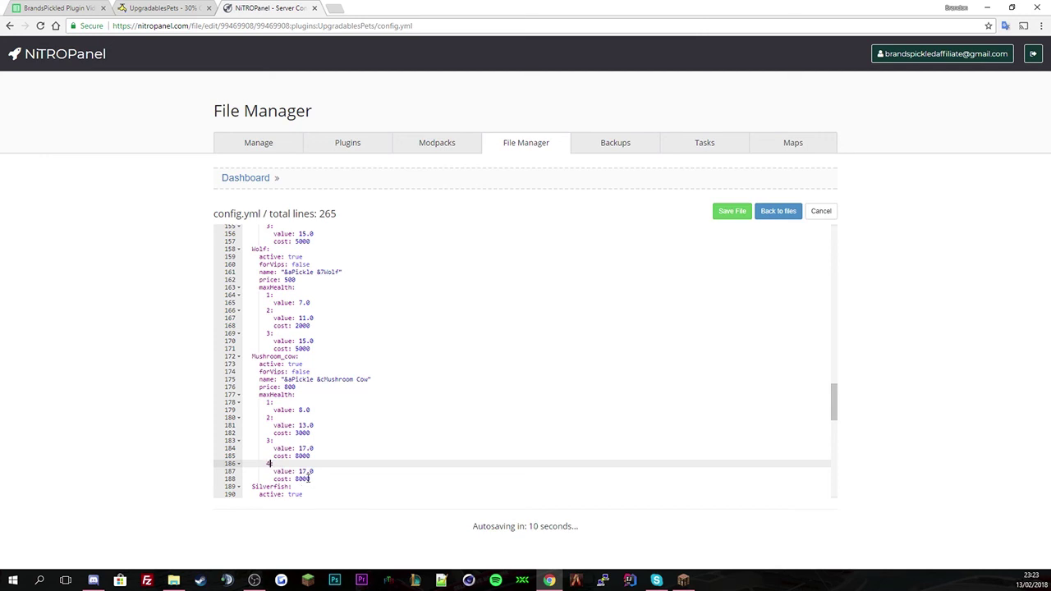
{"action": "double_click", "coordinate": [303, 472]}
{"action": "type", "text": "20"}
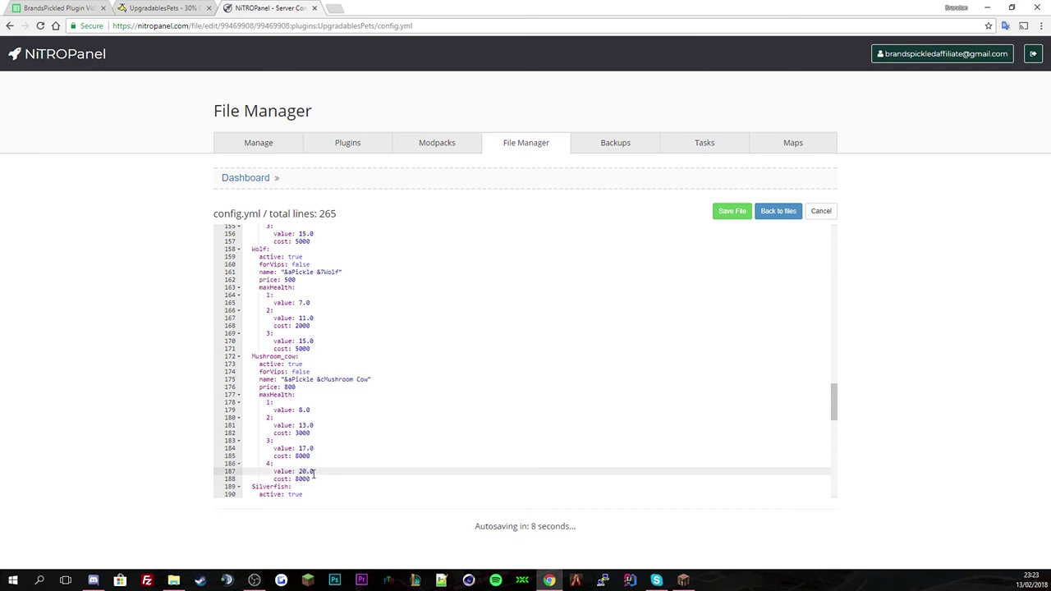
- Prefix the Silverfish and Rainbow_sheep pet names with the &aPickle code copied from Mushroom_cow's name
{"action": "scroll", "coordinate": [312, 474], "scroll_direction": "down", "scroll_amount": 2}
{"action": "left_click", "coordinate": [314, 443]}
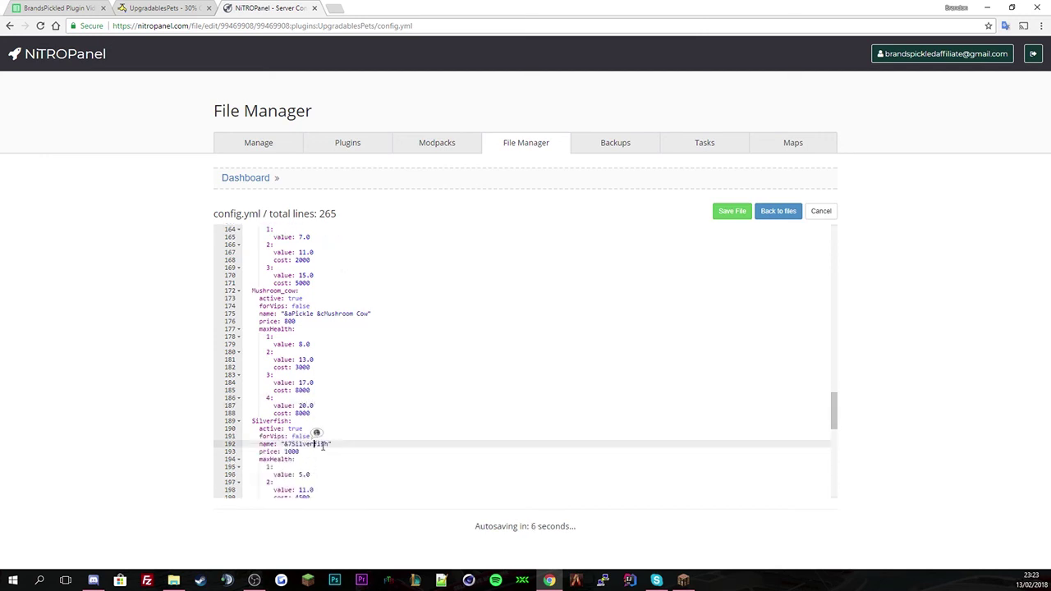
{"action": "left_click_drag", "start_coordinate": [283, 314], "coordinate": [317, 314]}
{"action": "key", "text": "ctrl+c"}
{"action": "left_click", "coordinate": [285, 444]}
{"action": "key", "text": "ctrl+v"}
{"action": "scroll", "coordinate": [292, 447], "scroll_direction": "down", "scroll_amount": 3}
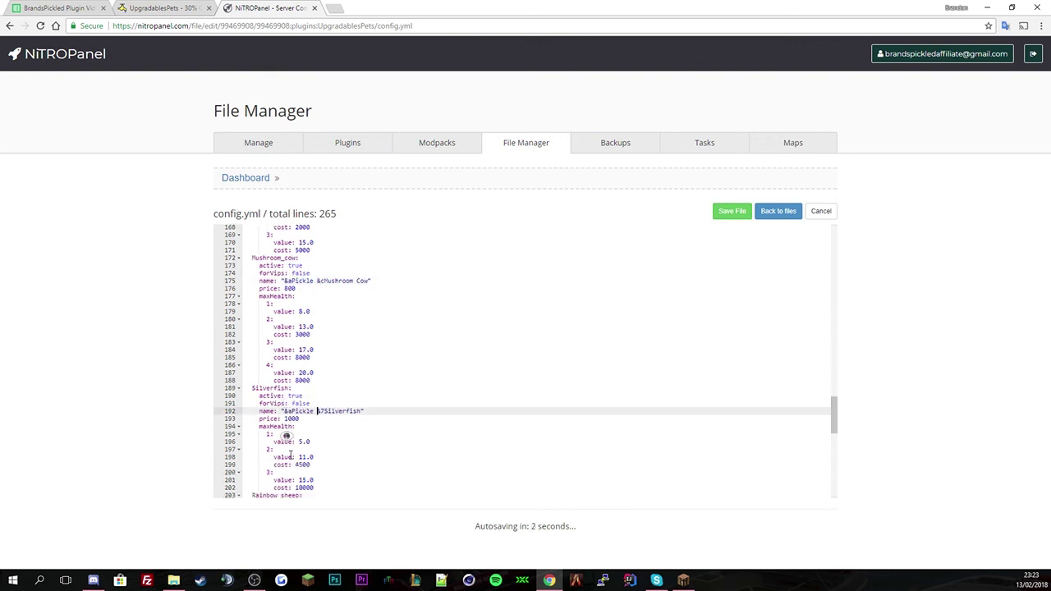
{"action": "left_click", "coordinate": [283, 452]}
{"action": "key", "text": "ctrl+v"}
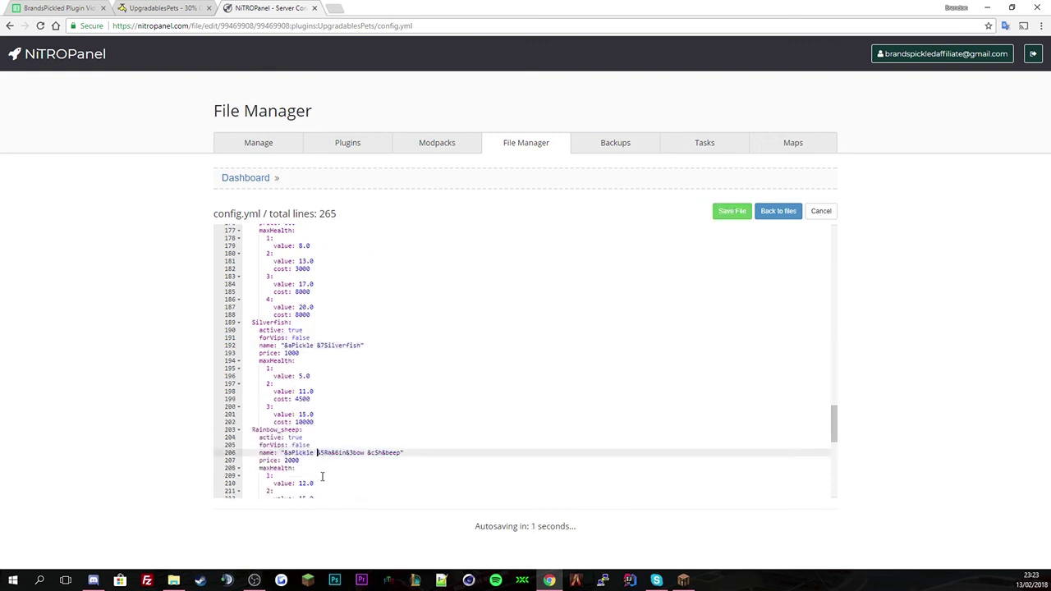
{"action": "scroll", "coordinate": [311, 460], "scroll_direction": "down", "scroll_amount": 3}
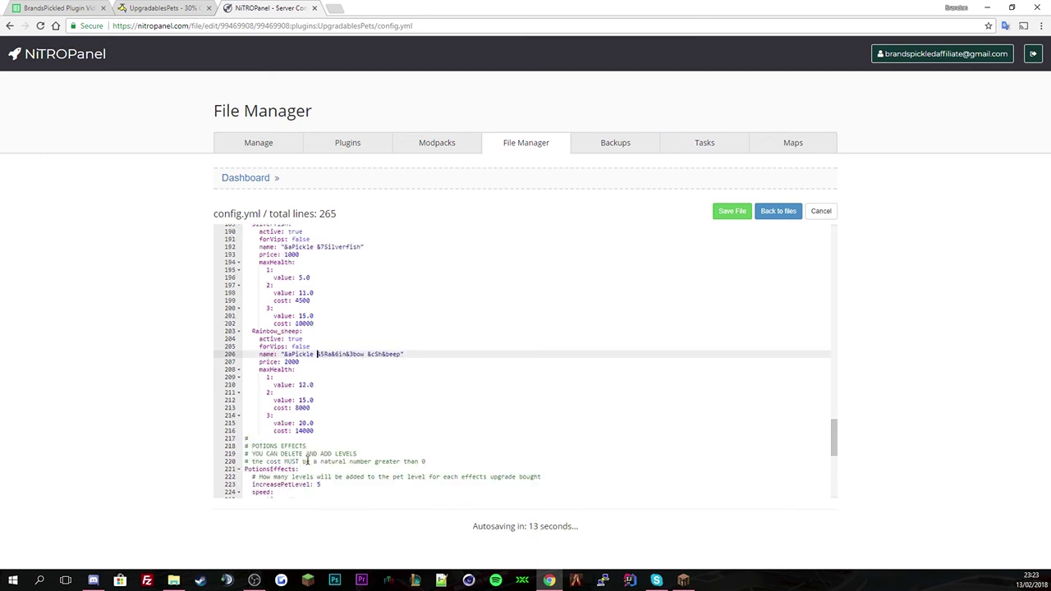
- Delete Mushroom_cow's level 4 health tier (lines 186–188) and save config.yml
{"action": "scroll", "coordinate": [308, 461], "scroll_direction": "down", "scroll_amount": 4}
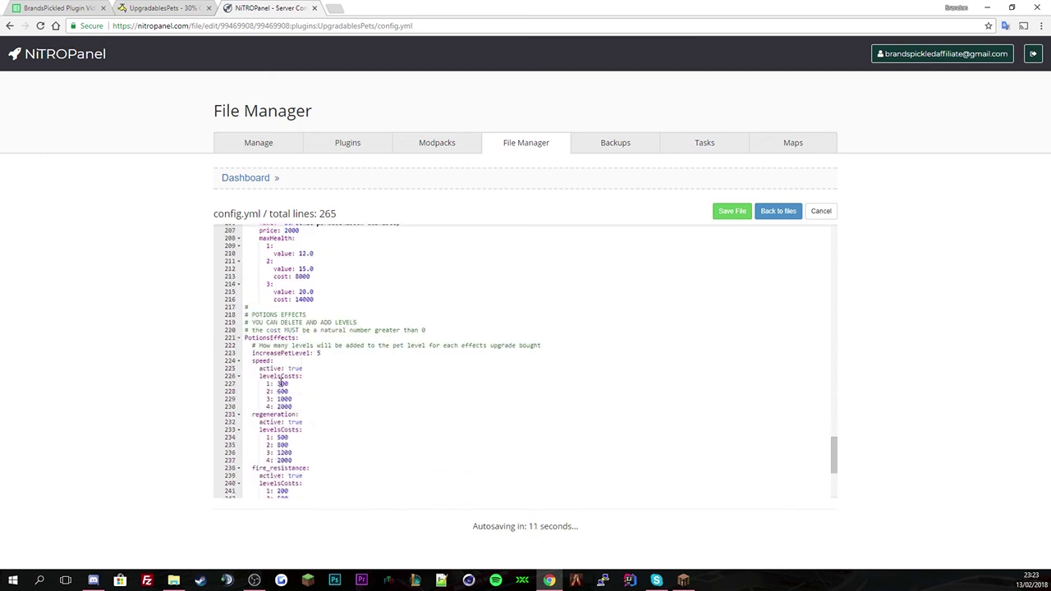
{"action": "left_click_drag", "start_coordinate": [300, 411], "coordinate": [245, 383]}
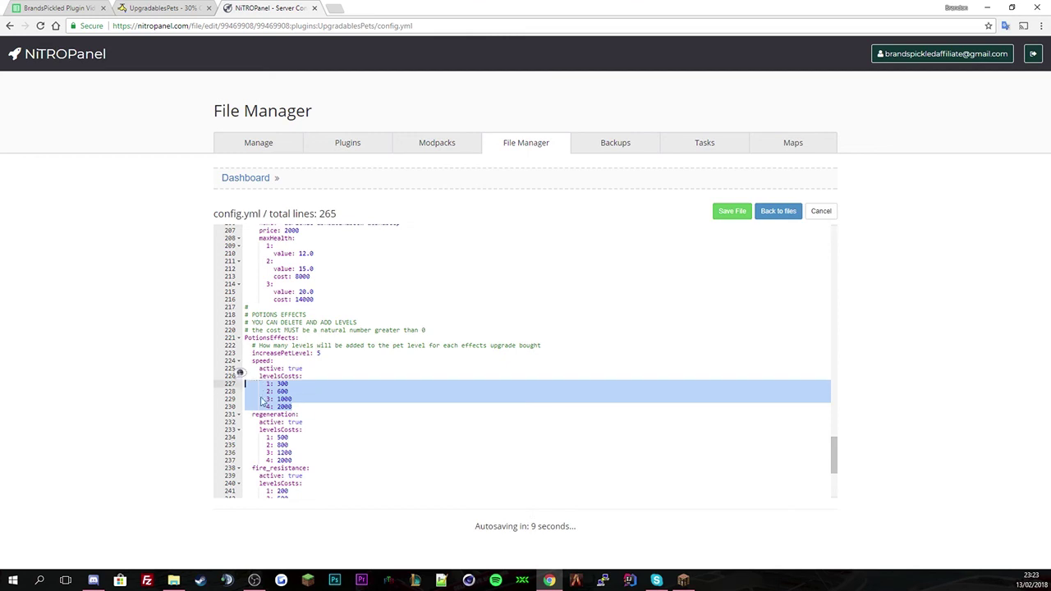
{"action": "scroll", "coordinate": [302, 404], "scroll_direction": "down", "scroll_amount": 2}
{"action": "left_click_drag", "start_coordinate": [308, 393], "coordinate": [245, 359]}
{"action": "scroll", "coordinate": [318, 404], "scroll_direction": "down", "scroll_amount": 2}
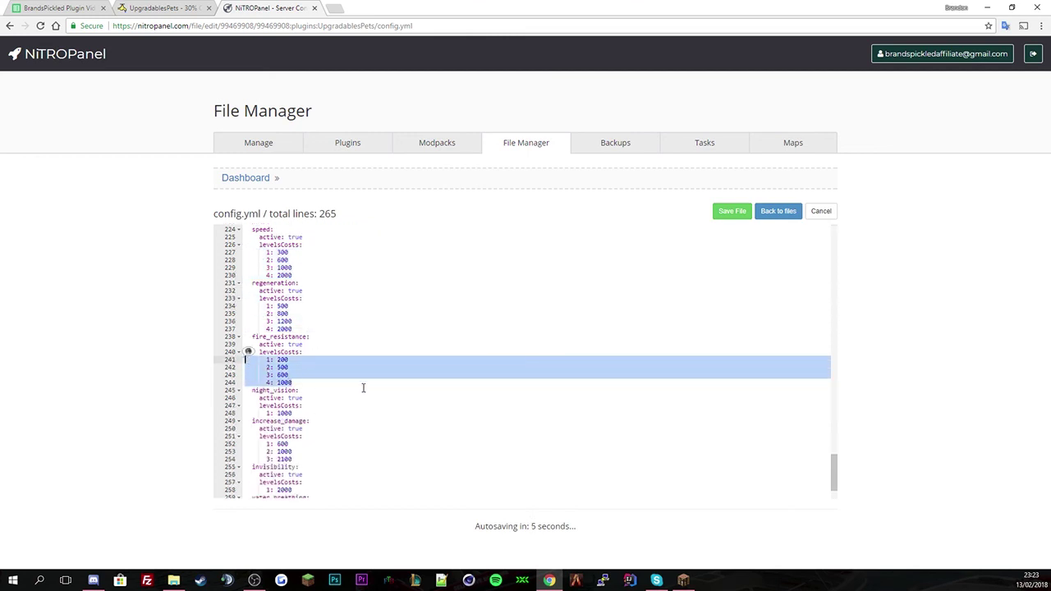
{"action": "scroll", "coordinate": [363, 387], "scroll_direction": "down", "scroll_amount": 1}
{"action": "scroll", "coordinate": [327, 383], "scroll_direction": "down", "scroll_amount": 1}
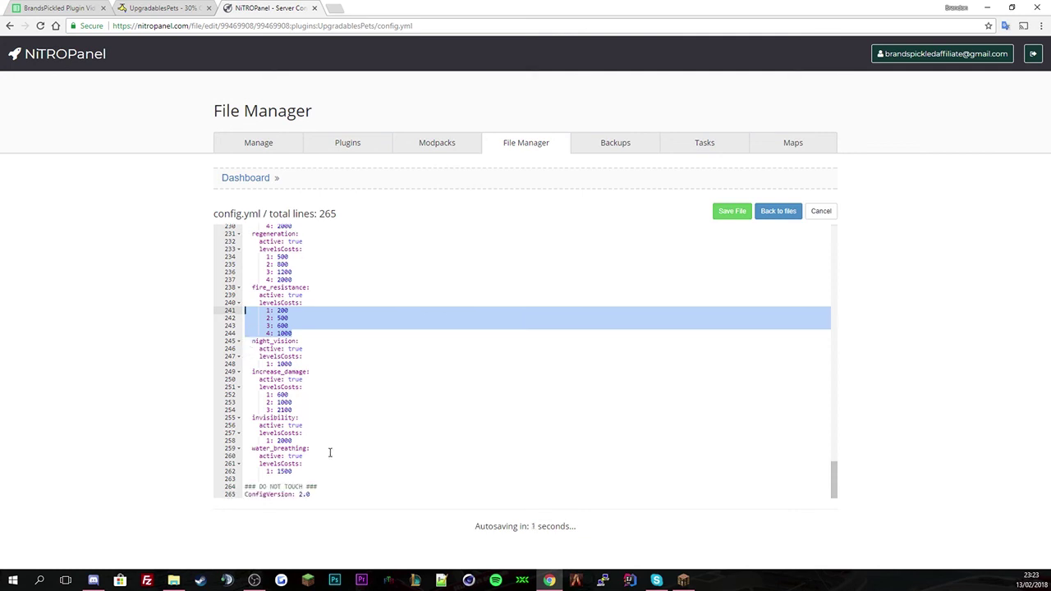
{"action": "left_click_drag", "start_coordinate": [322, 495], "coordinate": [247, 495]}
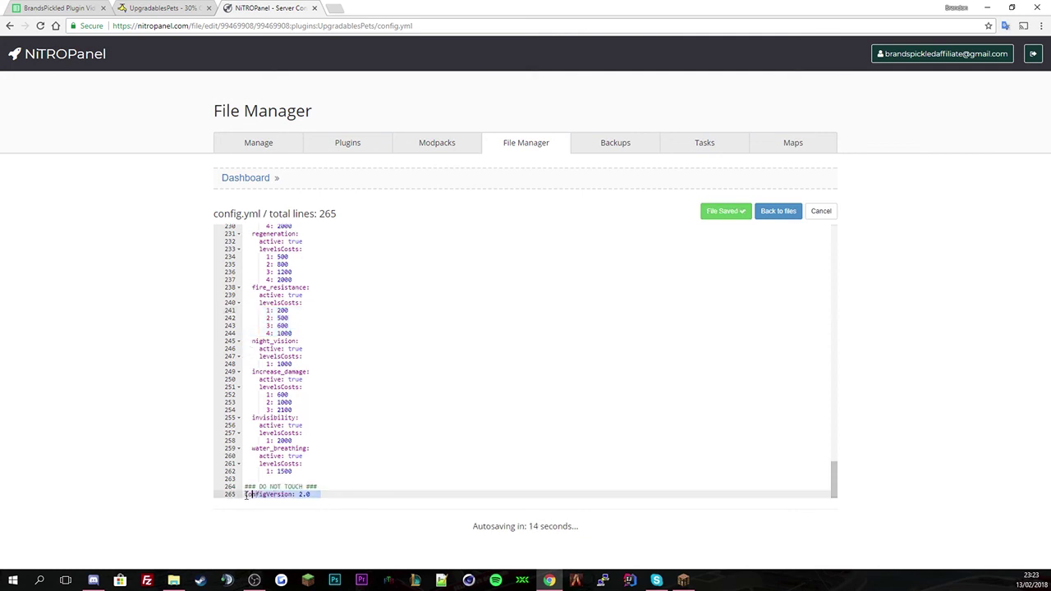
{"action": "scroll", "coordinate": [357, 472], "scroll_direction": "up", "scroll_amount": 5}
{"action": "scroll", "coordinate": [358, 473], "scroll_direction": "up", "scroll_amount": 3}
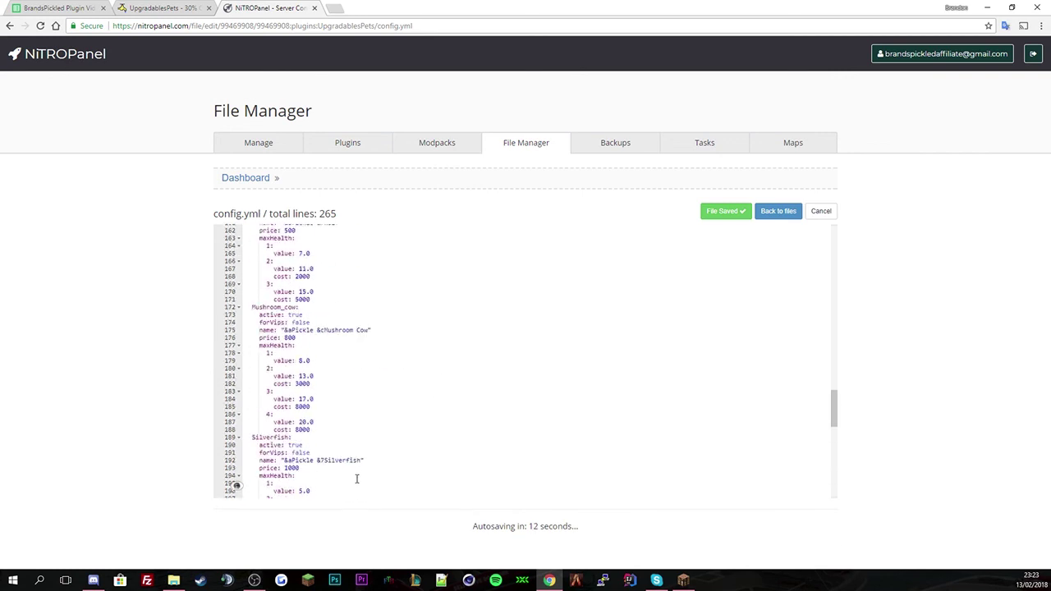
{"action": "left_click_drag", "start_coordinate": [323, 429], "coordinate": [312, 406]}
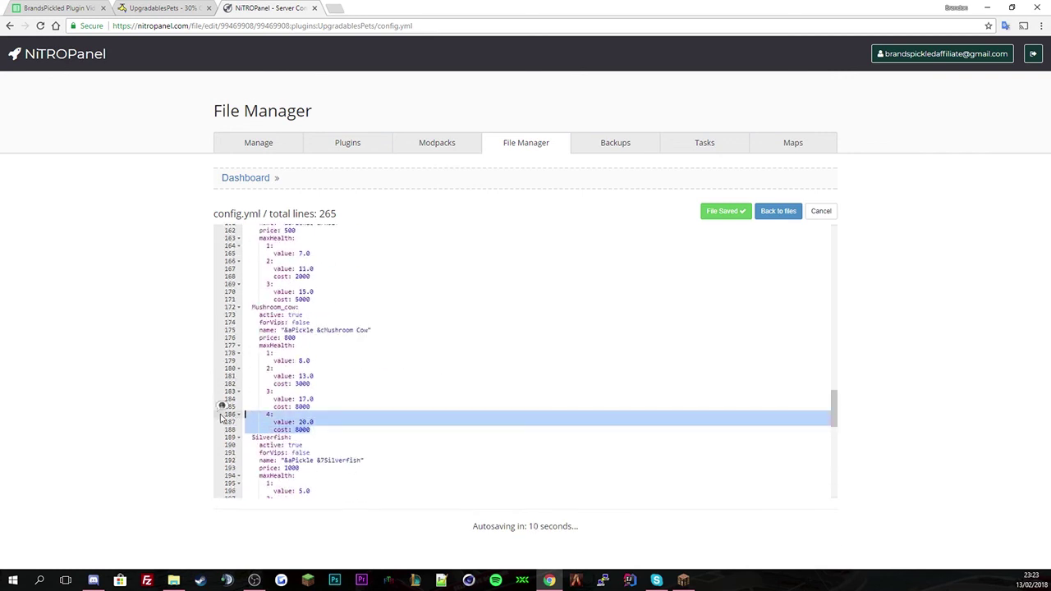
{"action": "key", "text": "BackSpace"}
{"action": "left_click", "coordinate": [722, 213]}
- Edit lang.yml, changing its prefix to "&bUpgradablesPets &8>>"
{"action": "left_click", "coordinate": [777, 211]}
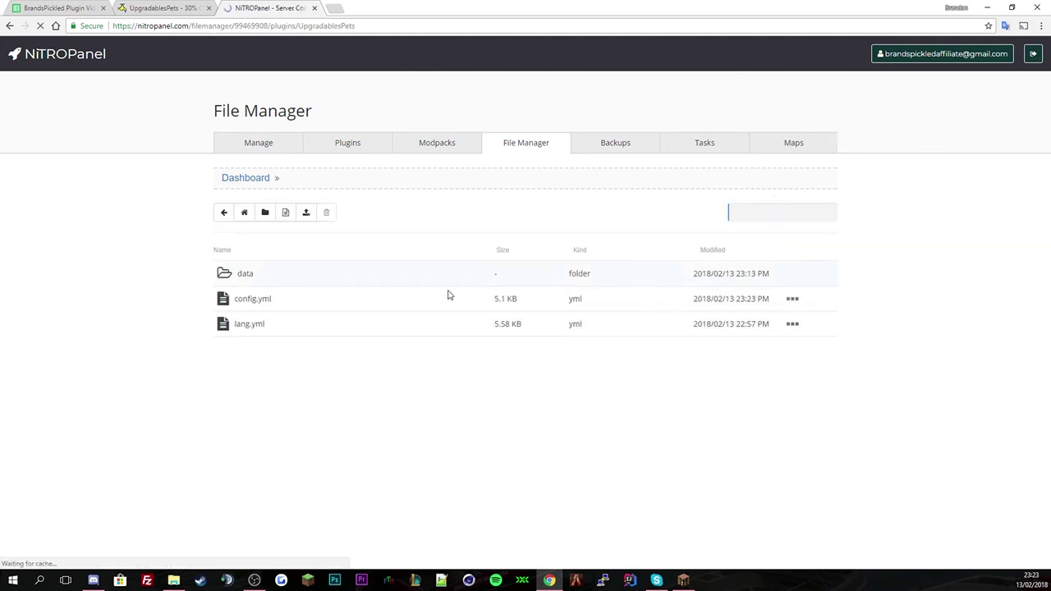
{"action": "right_click", "coordinate": [274, 329]}
{"action": "left_click", "coordinate": [300, 361]}
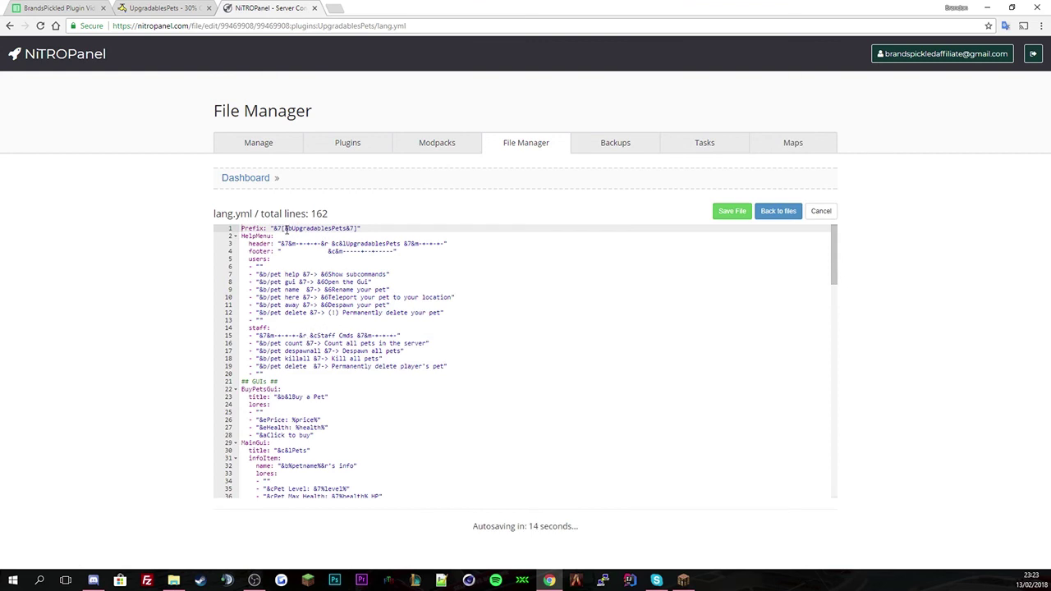
{"action": "left_click", "coordinate": [286, 229]}
{"action": "key", "text": "BackSpace"}
{"action": "key", "text": "BackSpace"}
{"action": "key", "text": "BackSpace"}
{"action": "key", "text": "End"}
{"action": "key", "text": "BackSpace"}
{"action": "key", "text": "BackSpace"}
{"action": "key", "text": "BackSpace"}
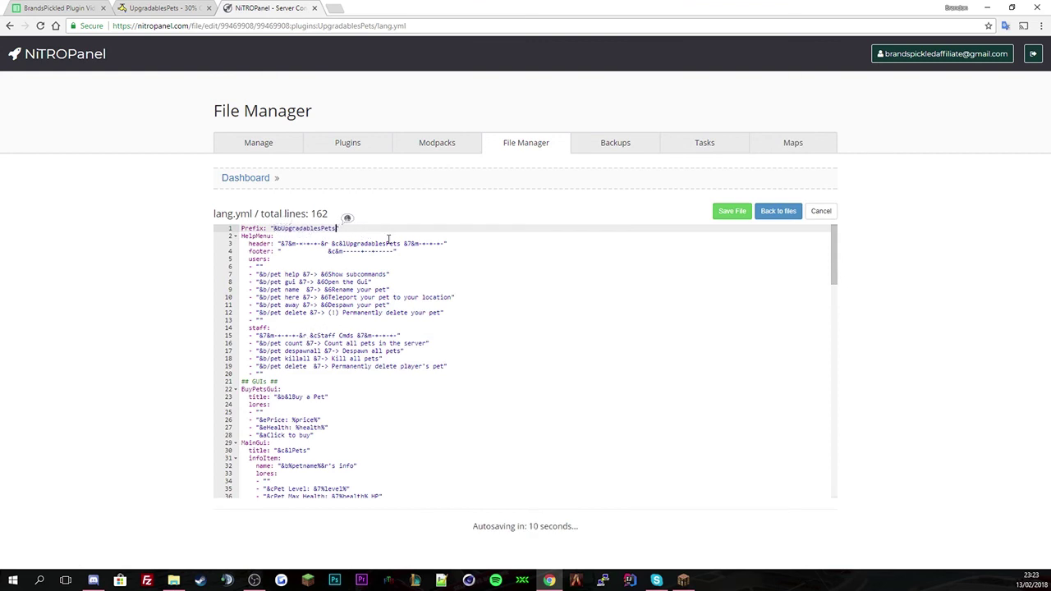
{"action": "type", "text": "\""}
{"action": "type", "text": "&8>>\""}
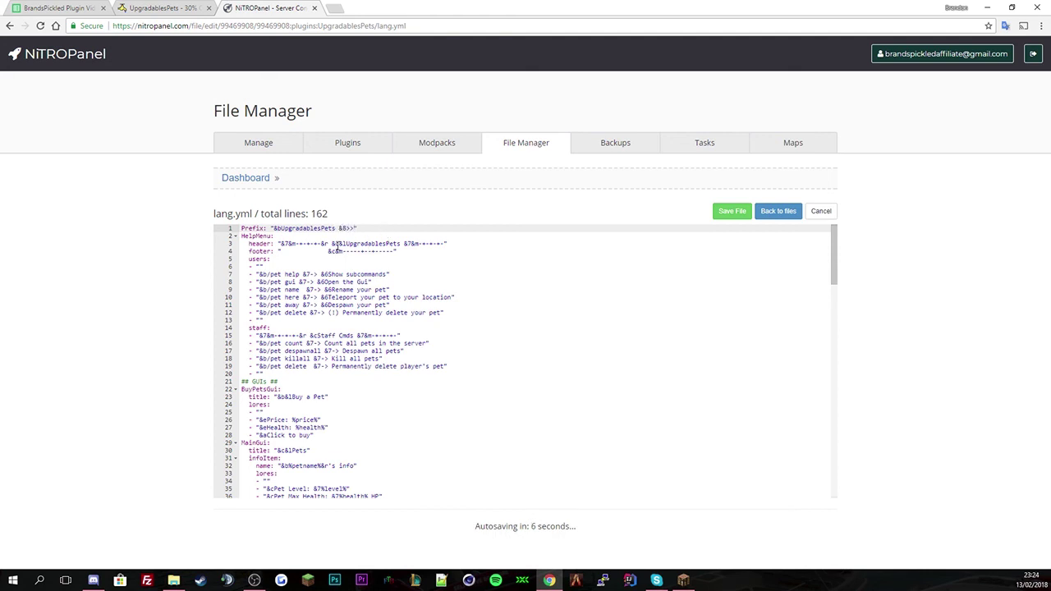
- Remove the &l bold code from the help header title, save lang.yml, and return to the file list
{"action": "left_click", "coordinate": [346, 243]}
{"action": "key", "text": "BackSpace"}
{"action": "key", "text": "BackSpace"}
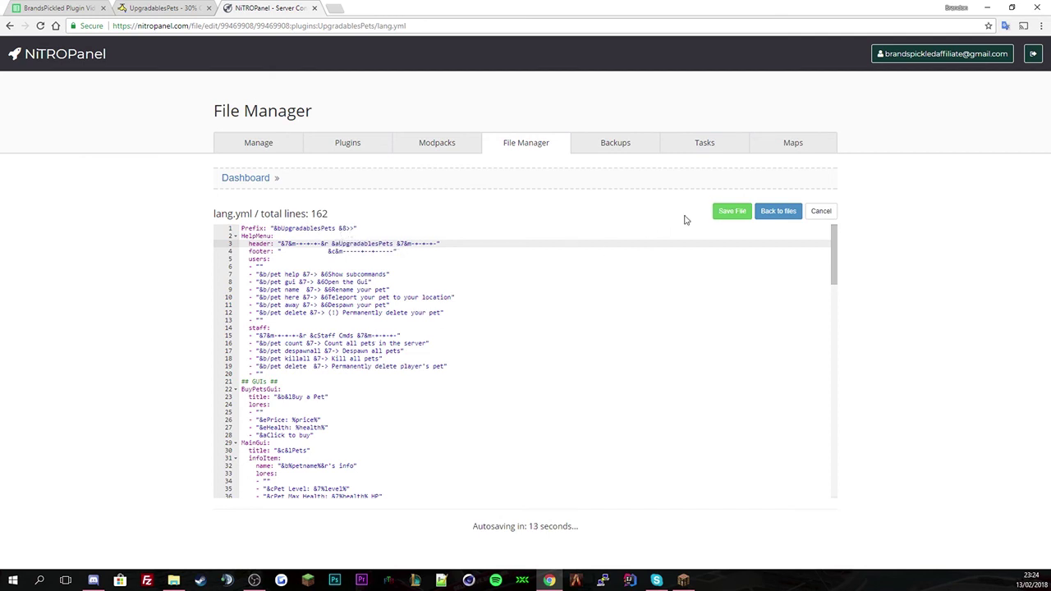
{"action": "left_click", "coordinate": [731, 217]}
{"action": "left_click", "coordinate": [280, 228]}
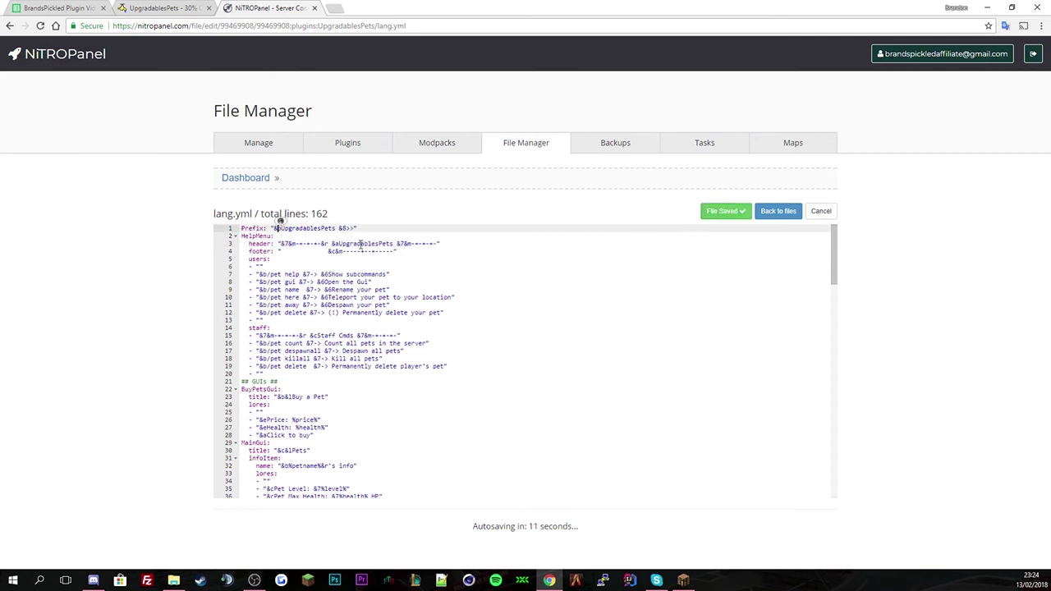
{"action": "left_click", "coordinate": [736, 212]}
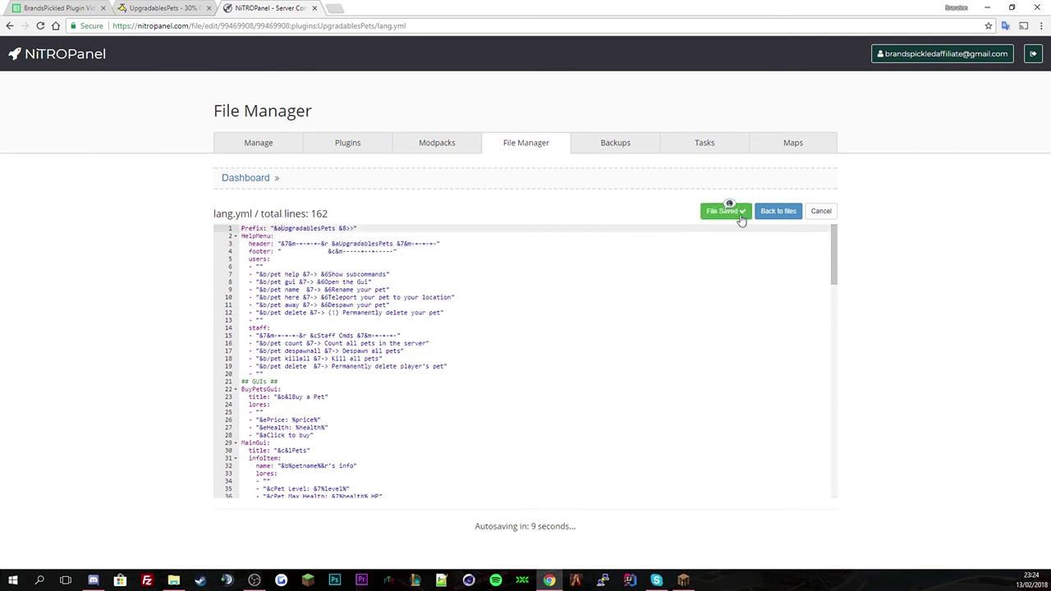
{"action": "scroll", "coordinate": [654, 317], "scroll_direction": "down", "scroll_amount": 2}
{"action": "scroll", "coordinate": [653, 317], "scroll_direction": "down", "scroll_amount": 6}
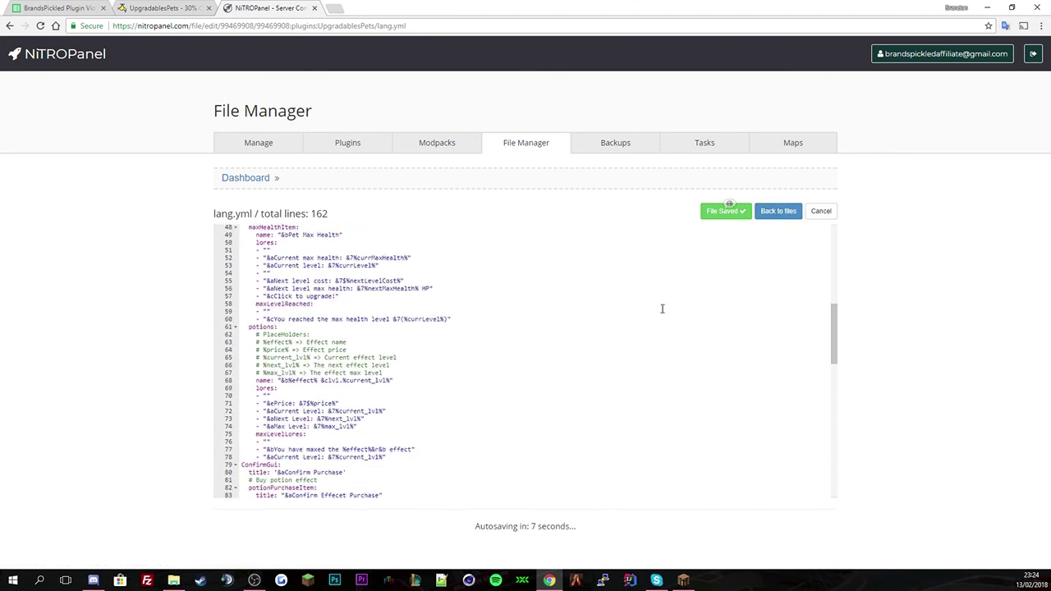
{"action": "scroll", "coordinate": [672, 343], "scroll_direction": "down", "scroll_amount": 4}
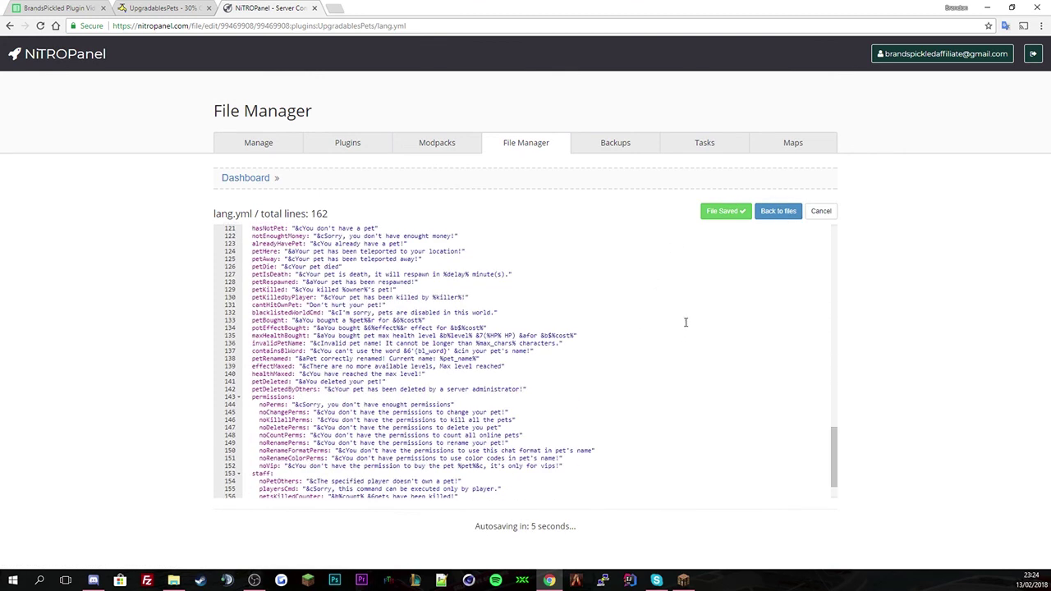
{"action": "left_click", "coordinate": [778, 211]}
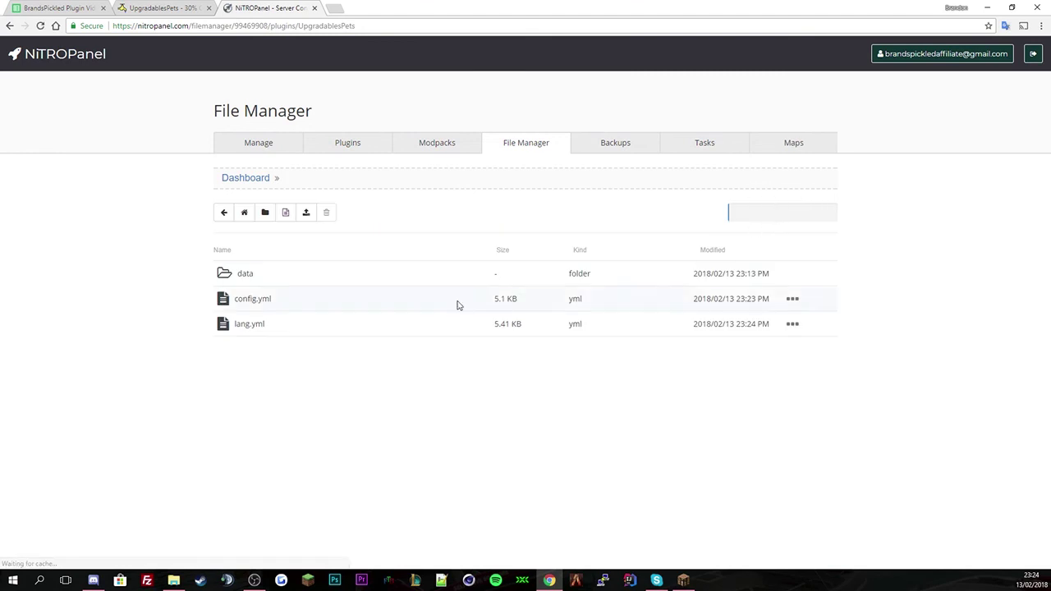
- Open the player's pet file in the data folder and set pet_level to 1337
{"action": "left_click", "coordinate": [269, 283]}
{"action": "right_click", "coordinate": [317, 276]}
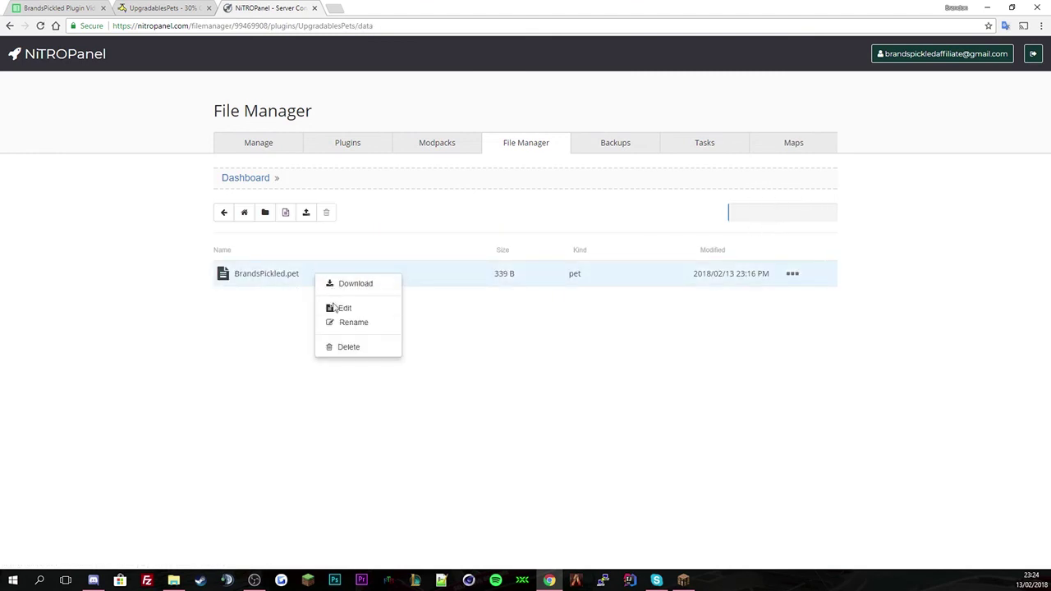
{"action": "left_click", "coordinate": [344, 310]}
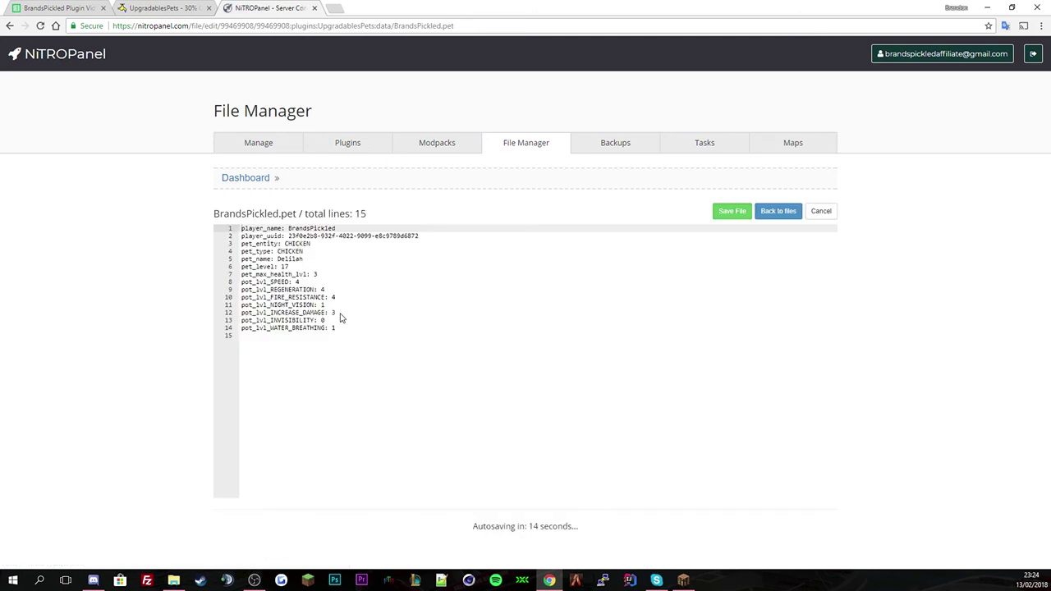
{"action": "left_click", "coordinate": [292, 258]}
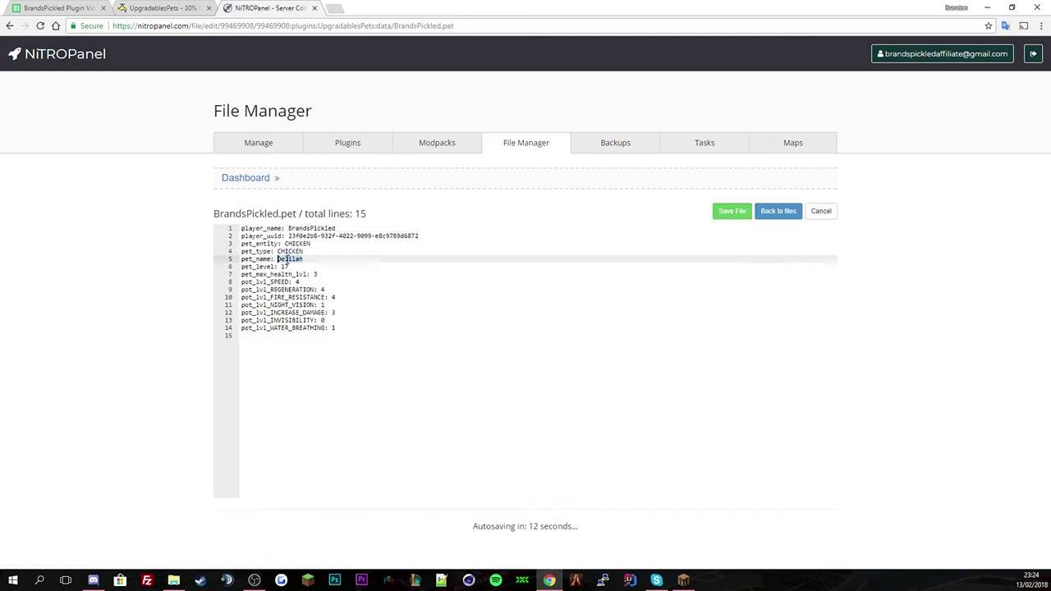
{"action": "left_click", "coordinate": [286, 289]}
{"action": "left_click", "coordinate": [284, 266]}
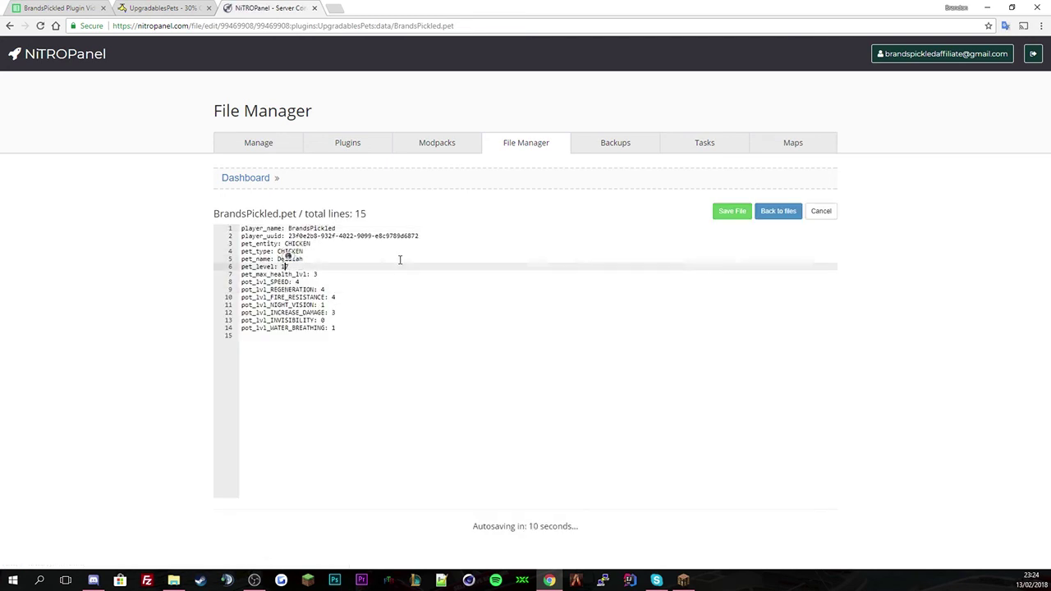
{"action": "key", "text": "BackSpace"}
{"action": "key", "text": "BackSpace"}
{"action": "type", "text": "2"}
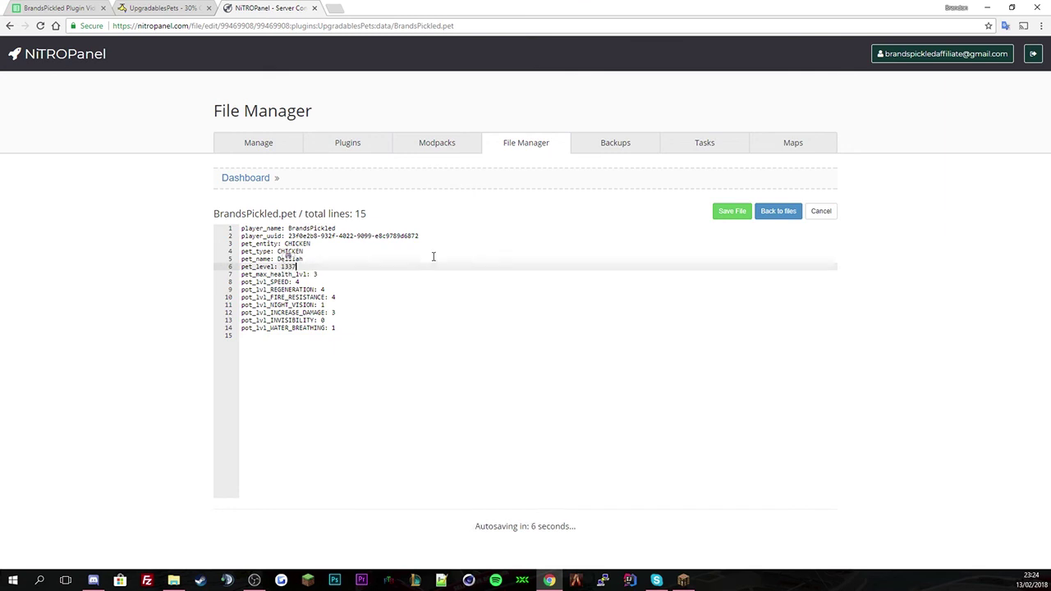
- Review the potion levels: speed, regeneration, fire resistance, night vision, damage, invisibility, water breathing
{"action": "left_click", "coordinate": [345, 321]}
{"action": "left_click", "coordinate": [332, 282]}
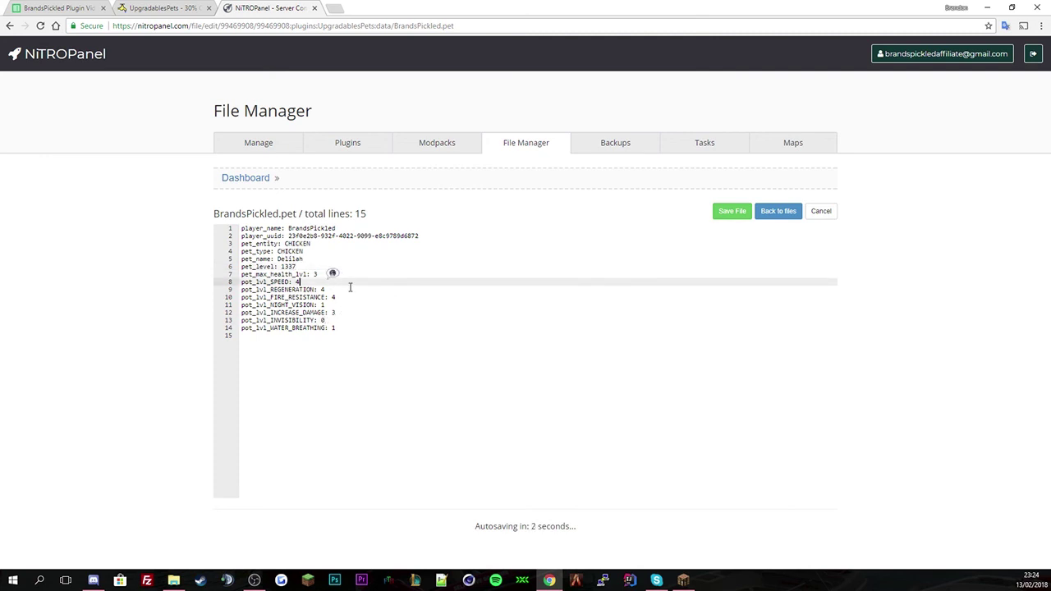
{"action": "left_click", "coordinate": [351, 290]}
{"action": "left_click", "coordinate": [348, 297]}
{"action": "left_click", "coordinate": [345, 305]}
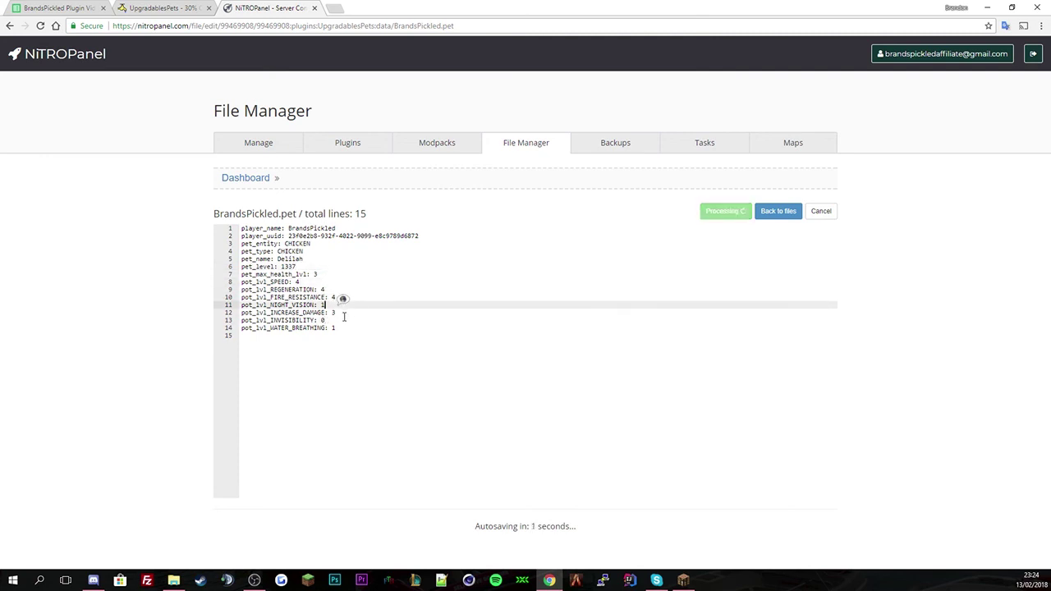
{"action": "left_click", "coordinate": [344, 321]}
{"action": "left_click", "coordinate": [347, 329]}
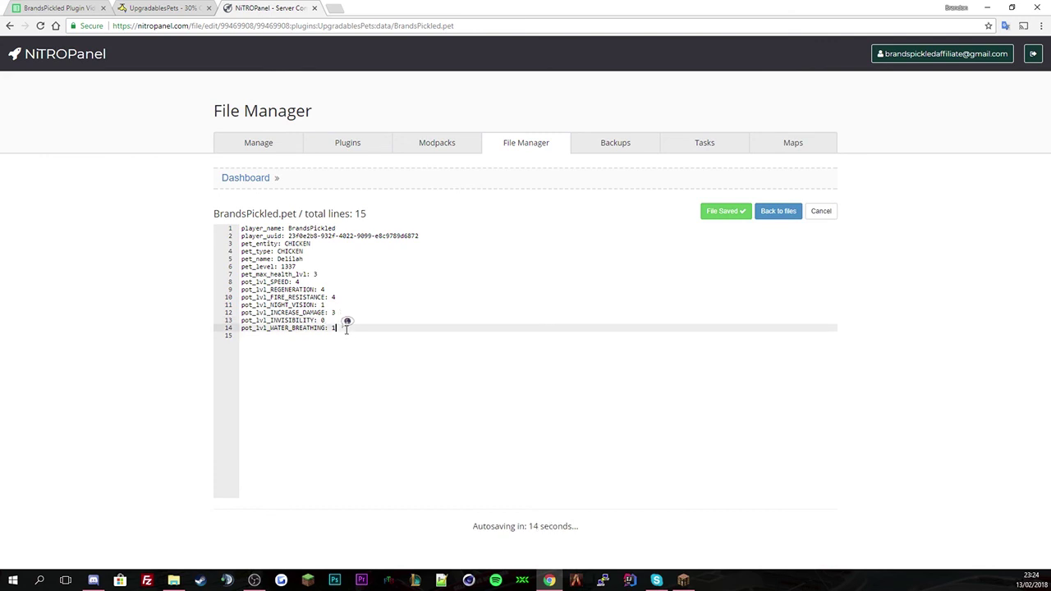
- Check the uuid, CHICKEN pet type and player name lines, then save and go to the dashboard
{"action": "left_click_drag", "start_coordinate": [324, 251], "coordinate": [289, 237]}
{"action": "left_click", "coordinate": [306, 251]}
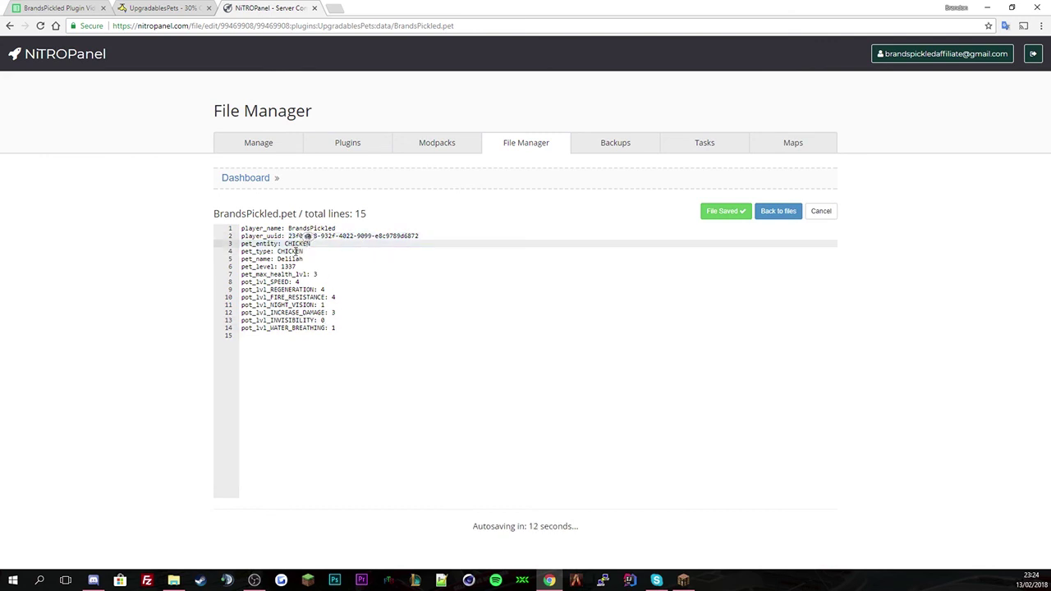
{"action": "double_click", "coordinate": [293, 250]}
{"action": "double_click", "coordinate": [307, 228]}
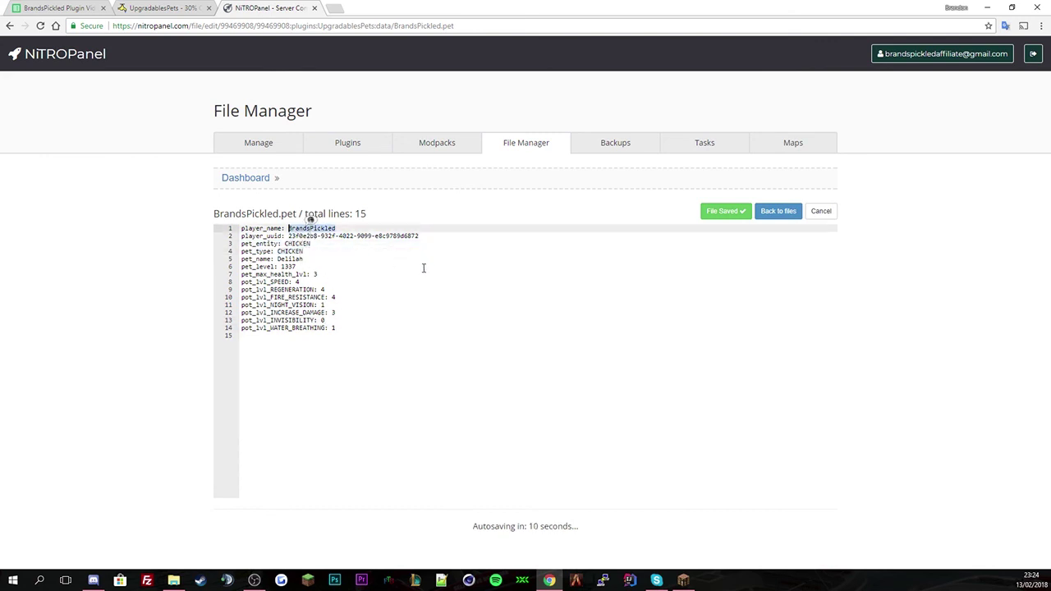
{"action": "left_click", "coordinate": [425, 267]}
{"action": "left_click", "coordinate": [723, 215]}
{"action": "left_click", "coordinate": [536, 153]}
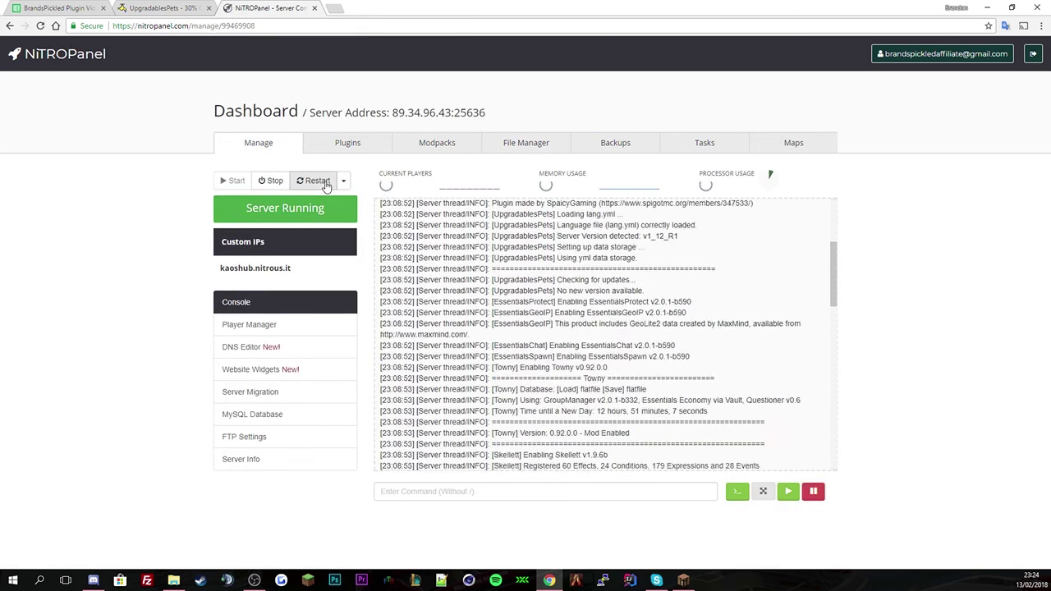
- Restart the Minecraft server from the Manage tab so the edited plugin files load
{"action": "left_click", "coordinate": [318, 181]}
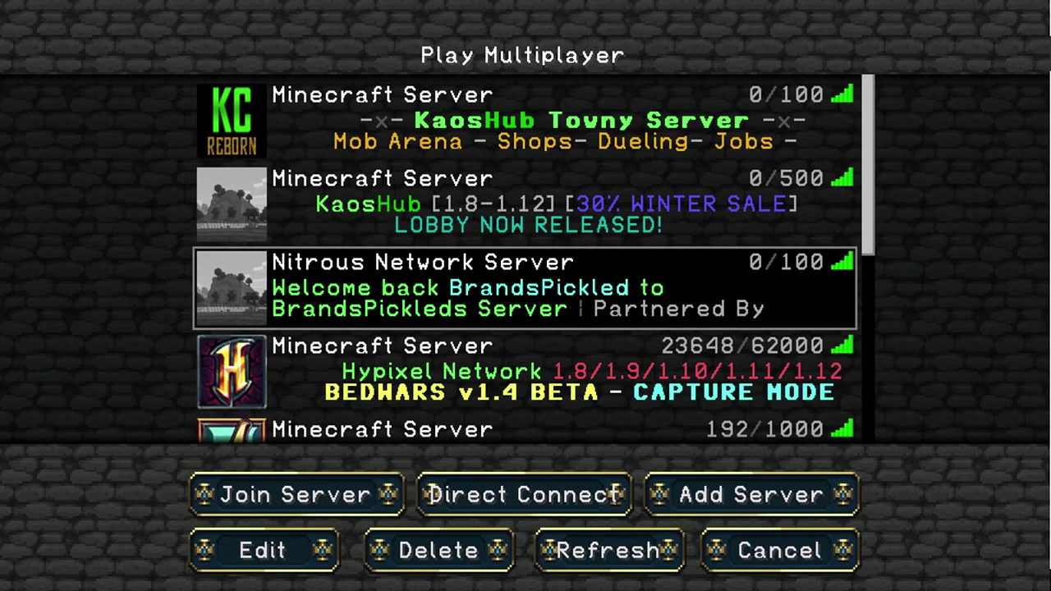
- Refresh the multiplayer list and join the Nitrous Network Server
{"action": "left_click", "coordinate": [609, 550]}
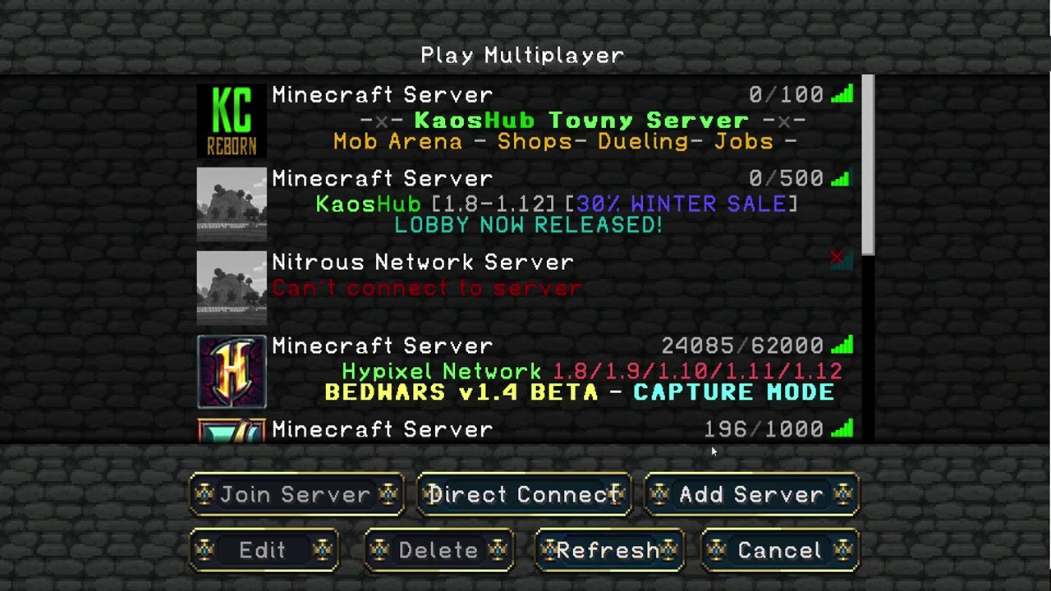
{"action": "left_click", "coordinate": [496, 291]}
{"action": "double_click", "coordinate": [496, 292]}
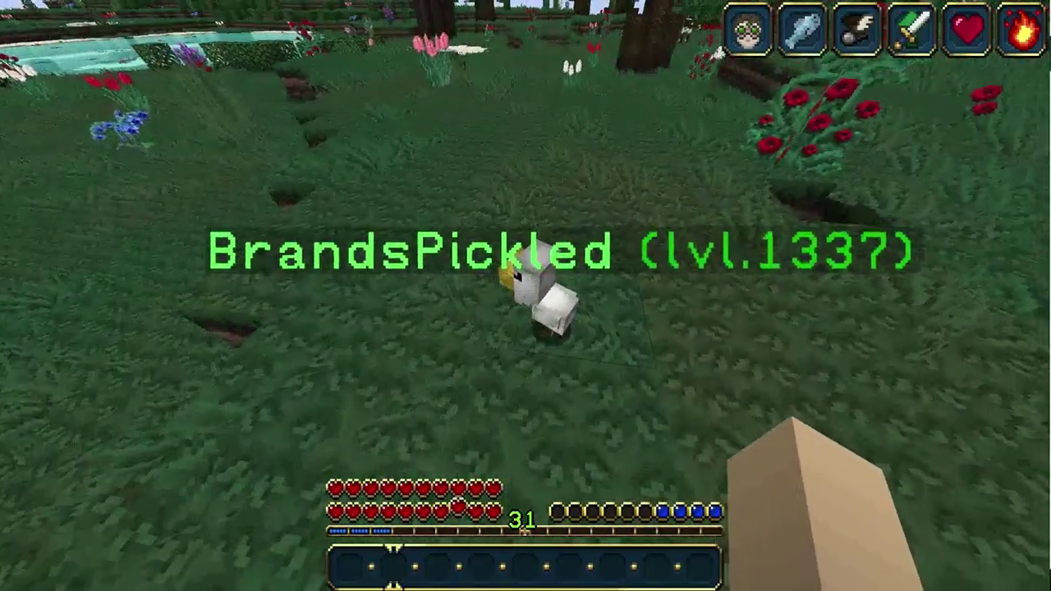
- Confirm Fire Resistance is level 4 in the pet GUI, then run /pet to list its subcommands
{"action": "right_click", "coordinate": [526, 296]}
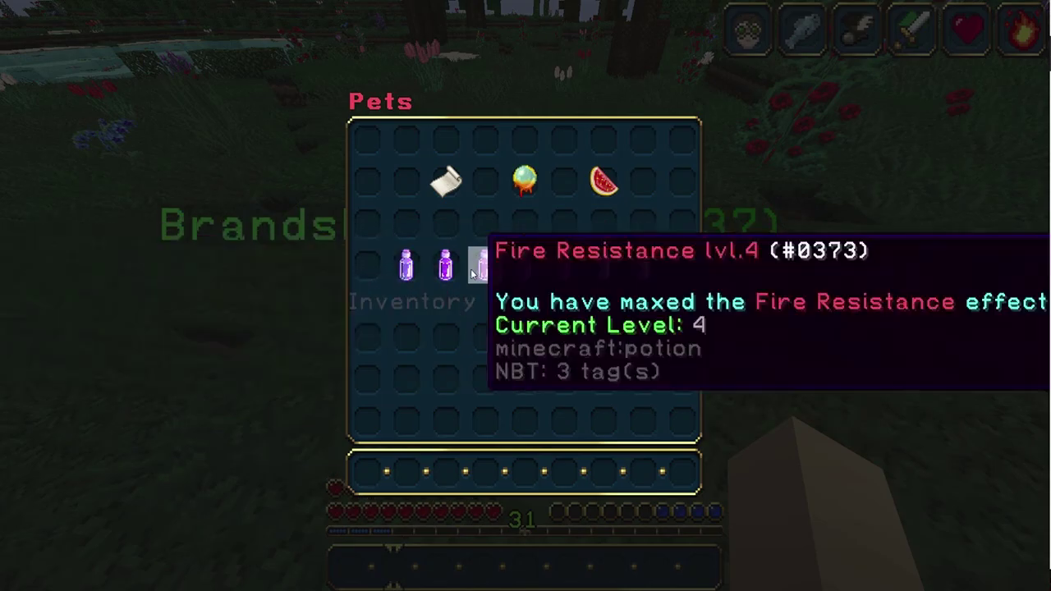
{"action": "key", "text": "Escape"}
{"action": "type", "text": "/pet"}
{"action": "key", "text": "Return"}
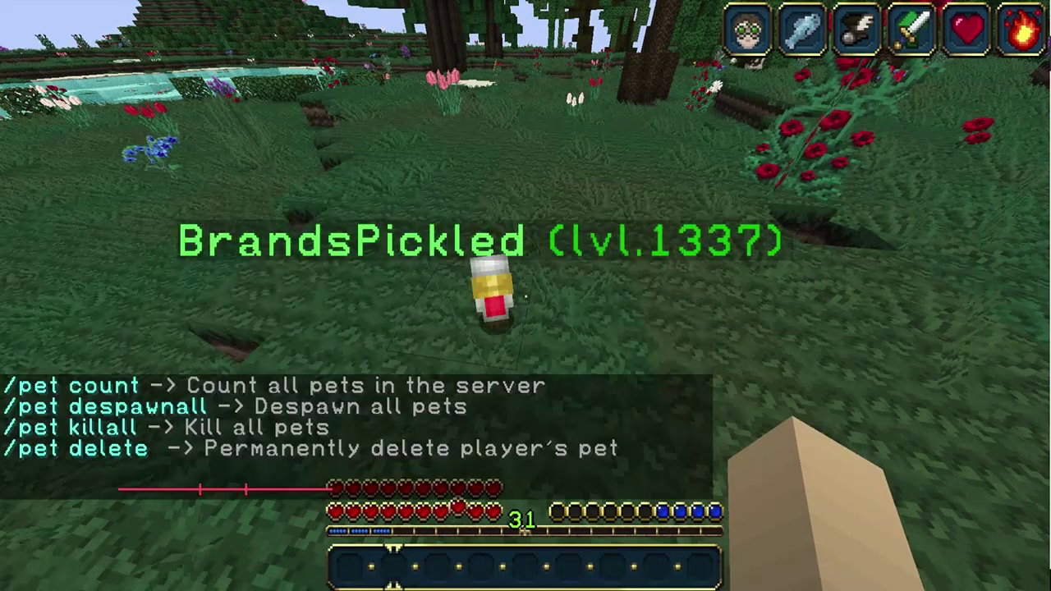
{"action": "key", "text": "t"}
{"action": "scroll", "coordinate": [509, 304], "scroll_direction": "up", "scroll_amount": 7}
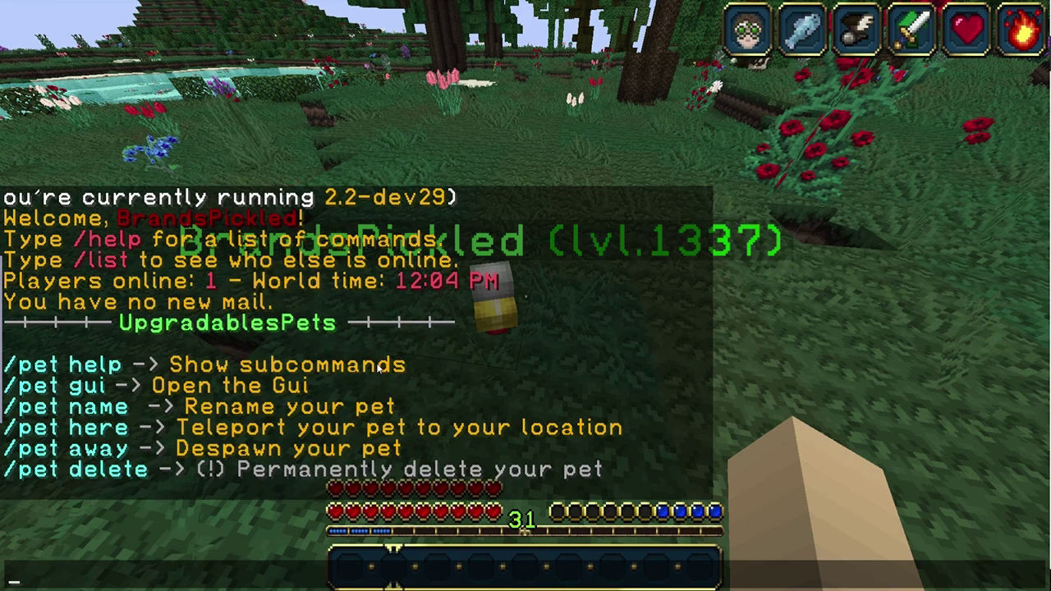
- Run /pet here to bring the pet to the player
{"action": "key", "text": "Escape"}
{"action": "key", "text": "slash"}
{"action": "type", "text": "pet"}
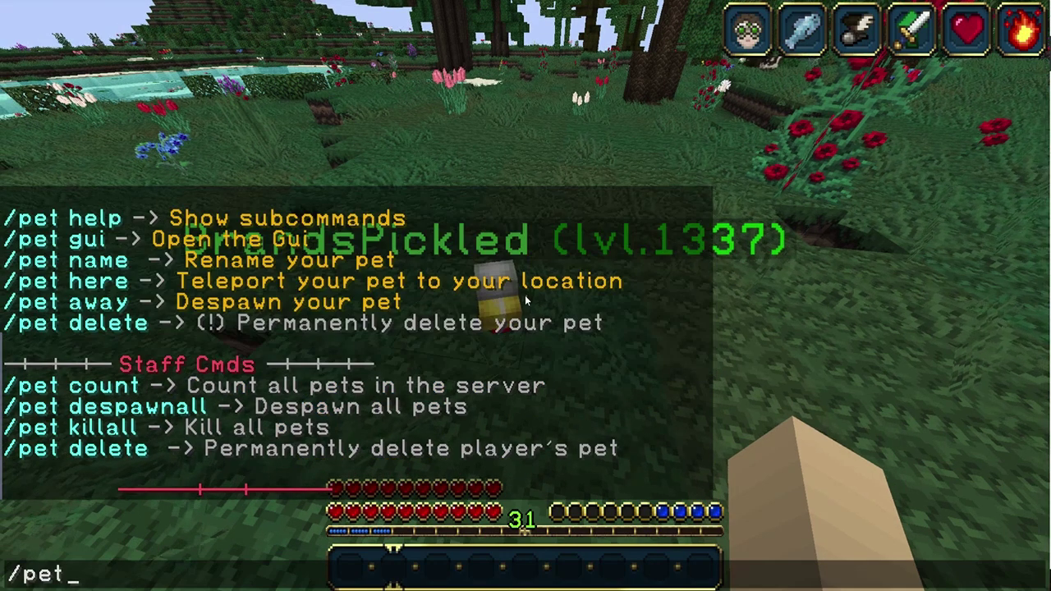
{"action": "type", "text": " here"}
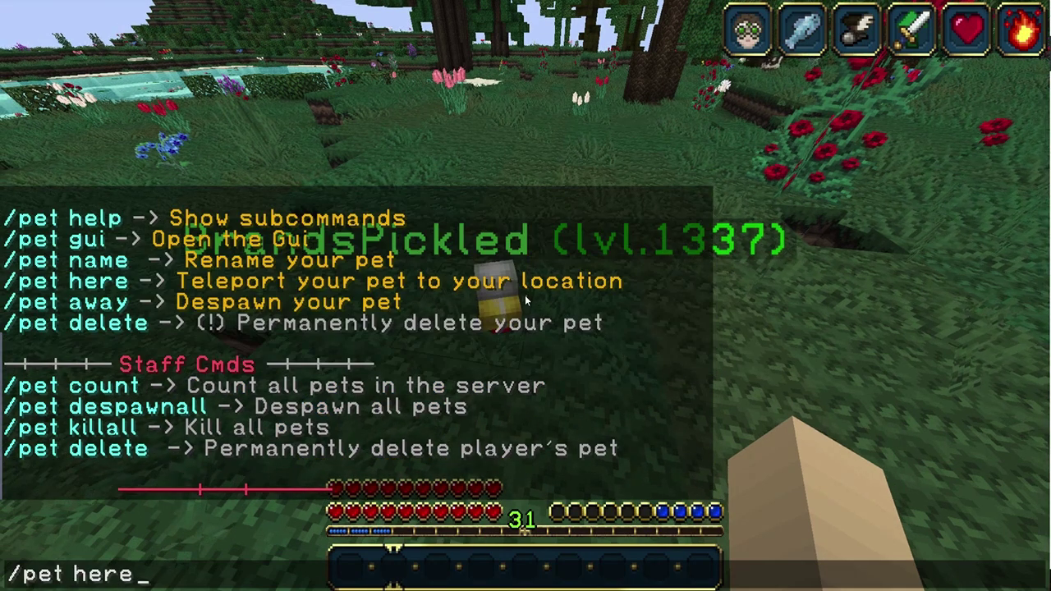
{"action": "key", "text": "Return"}
{"action": "key", "text": "t"}
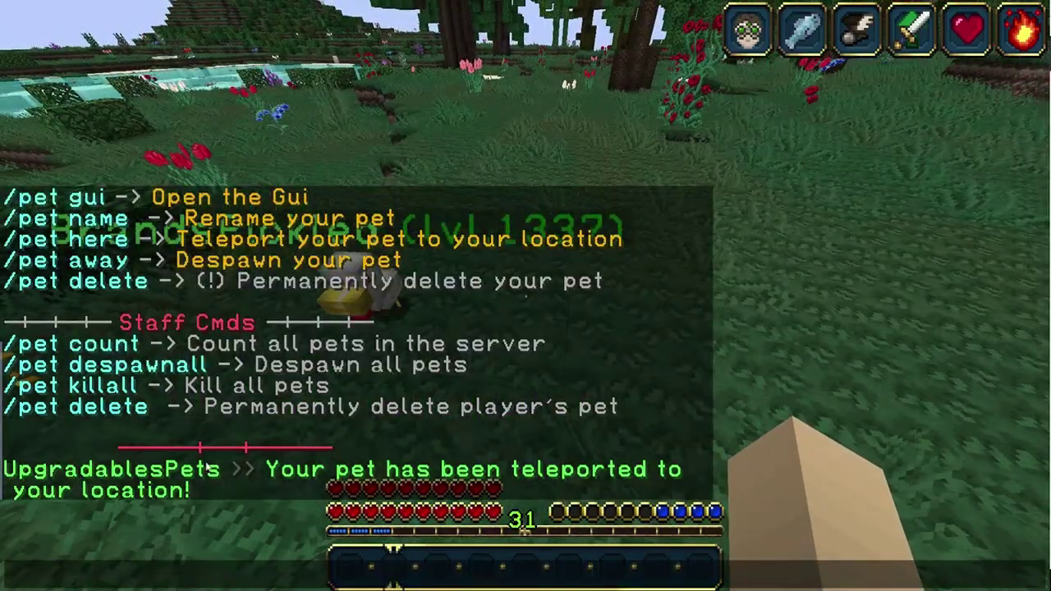
{"action": "key", "text": "Escape"}
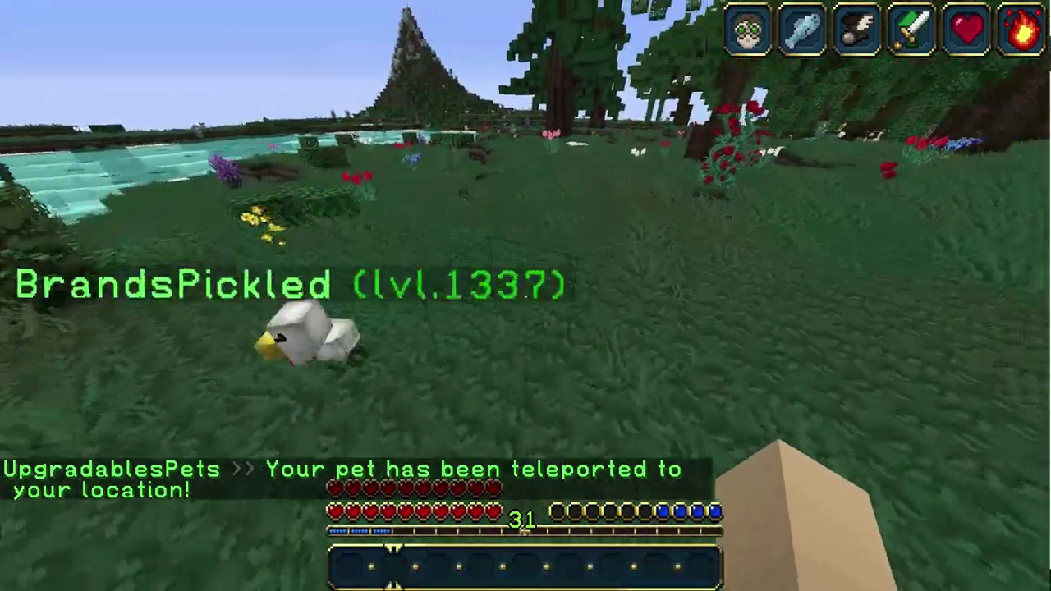
- Walk through the field to the lakeshore and on into the forest
{"action": "key", "text": "w"}
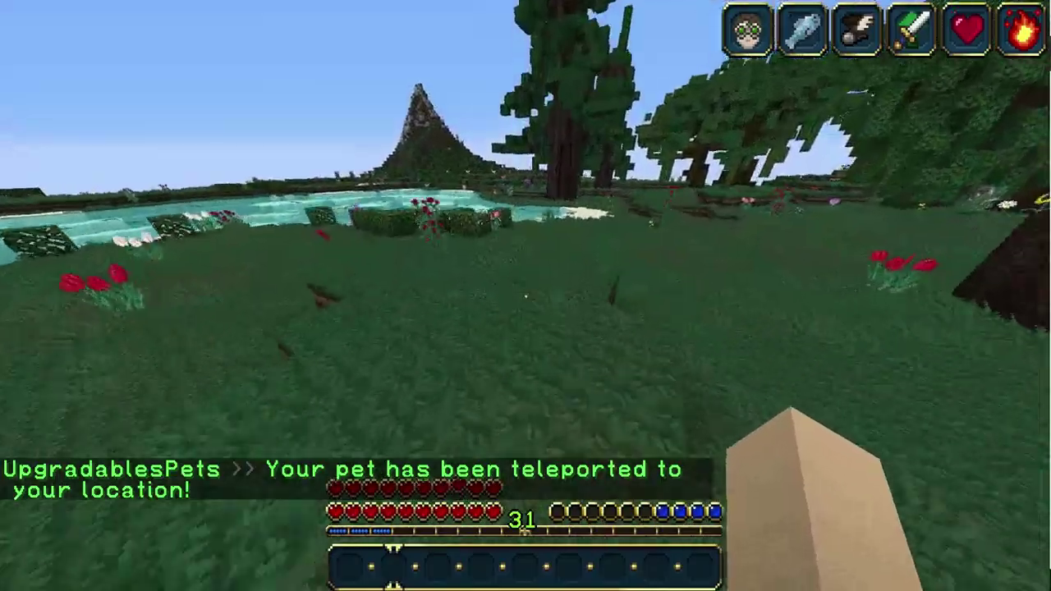
{"action": "key", "text": "w"}
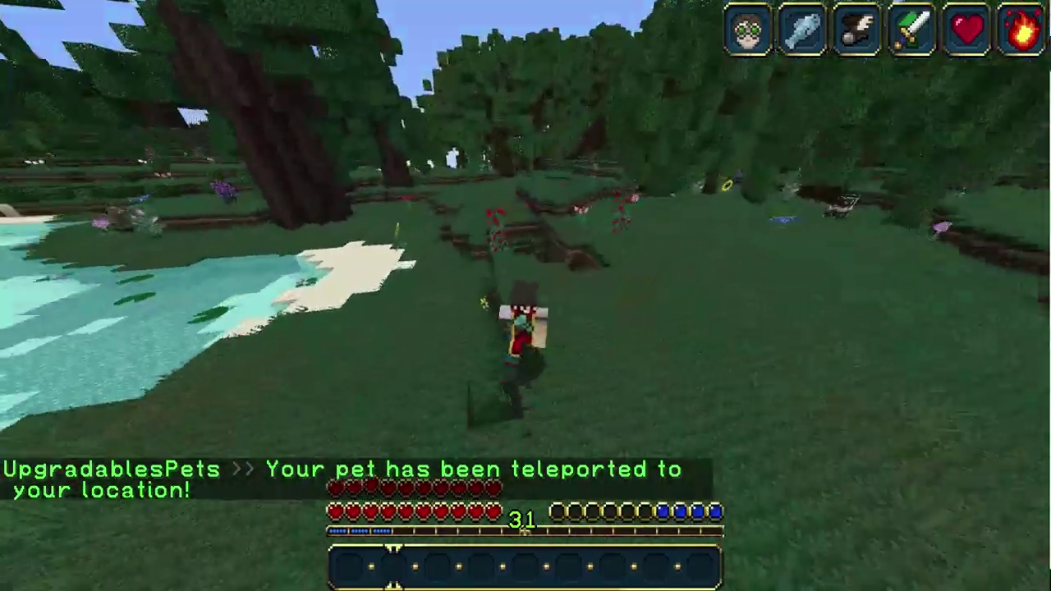
{"action": "key", "text": "w"}
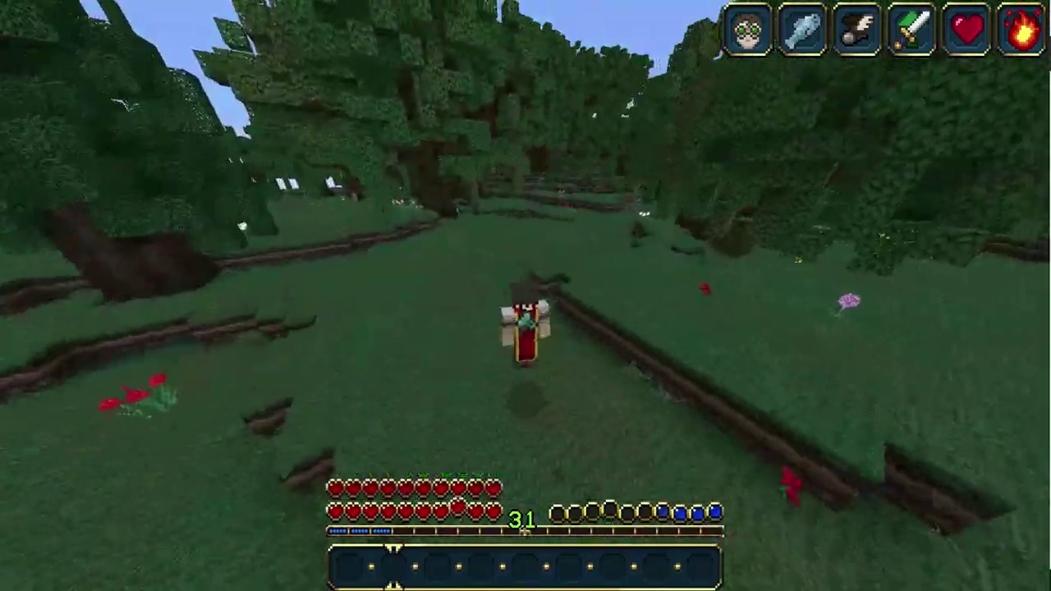
{"action": "key", "text": "w"}
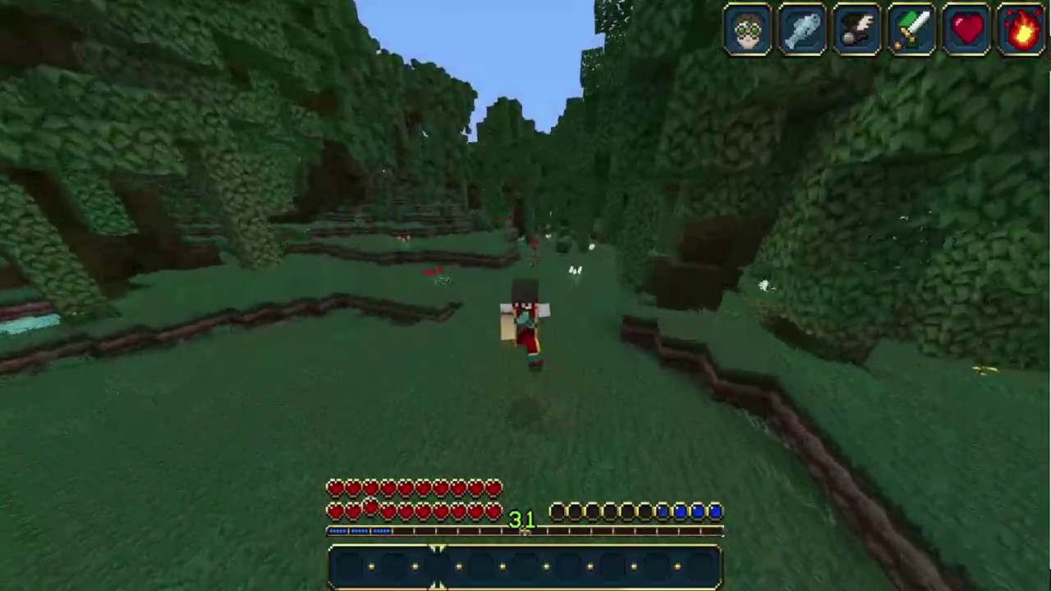
- Teleport back with /spawn and walk the castle's stone path in third-person view with the pet
{"action": "type", "text": "/spawn"}
{"action": "key", "text": "Return"}
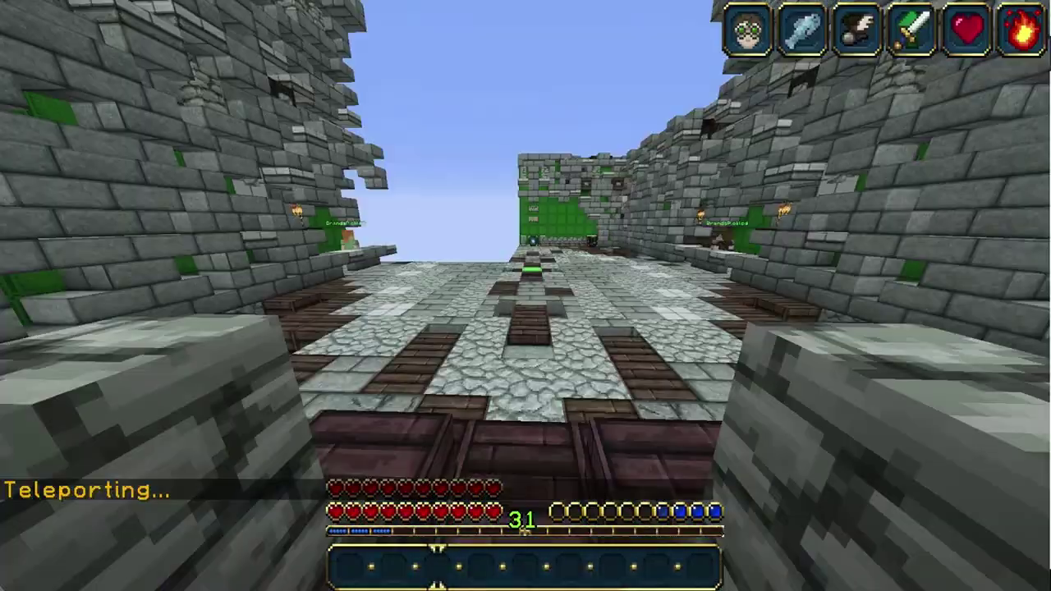
{"action": "key", "text": "F5"}
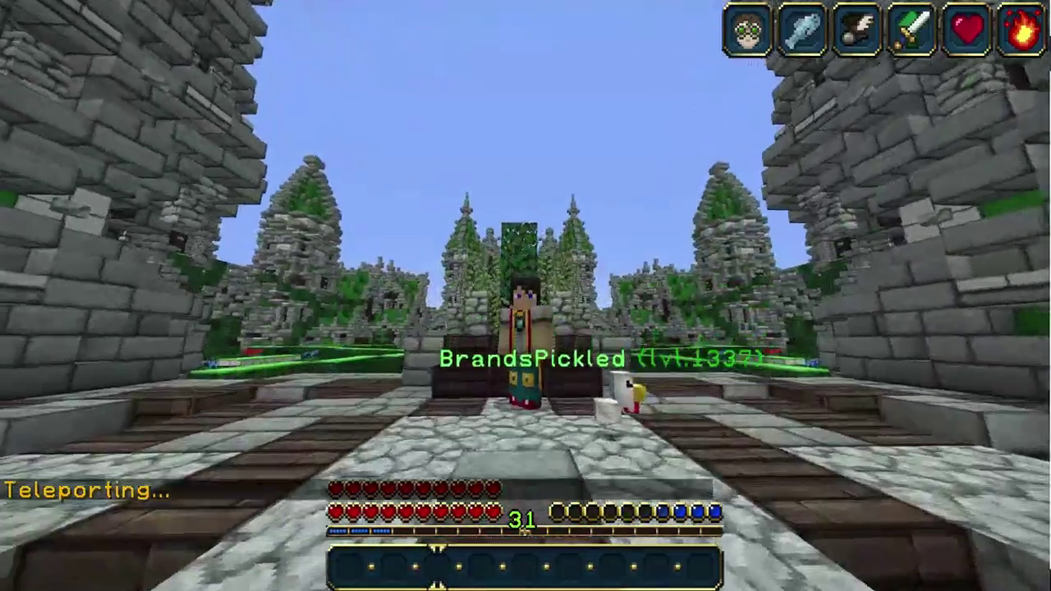
{"action": "key", "text": "F5"}
{"action": "key", "text": "F5"}
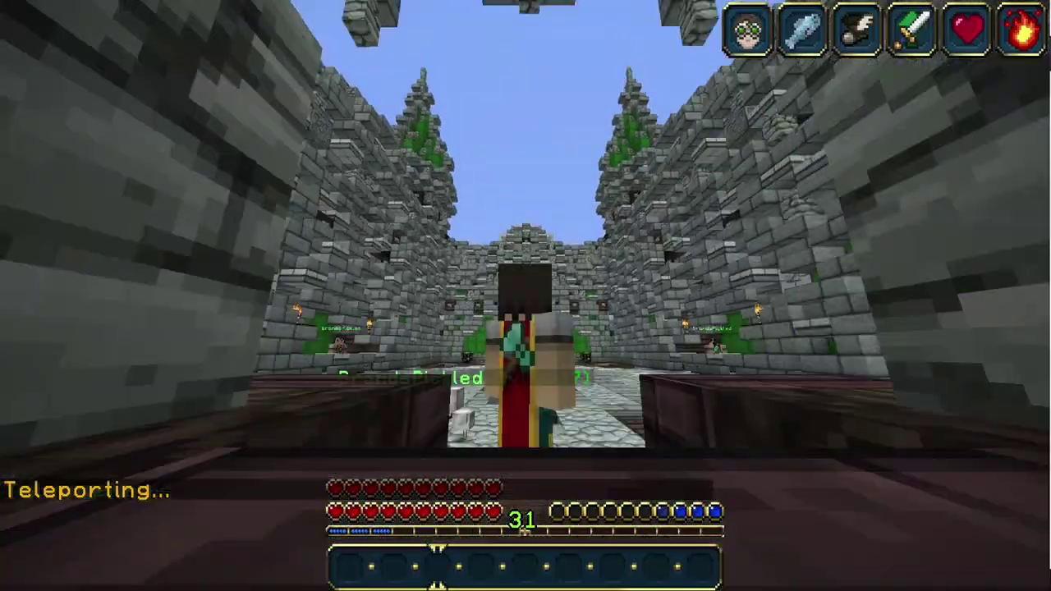
{"action": "key", "text": "F5"}
{"action": "key", "text": "w"}
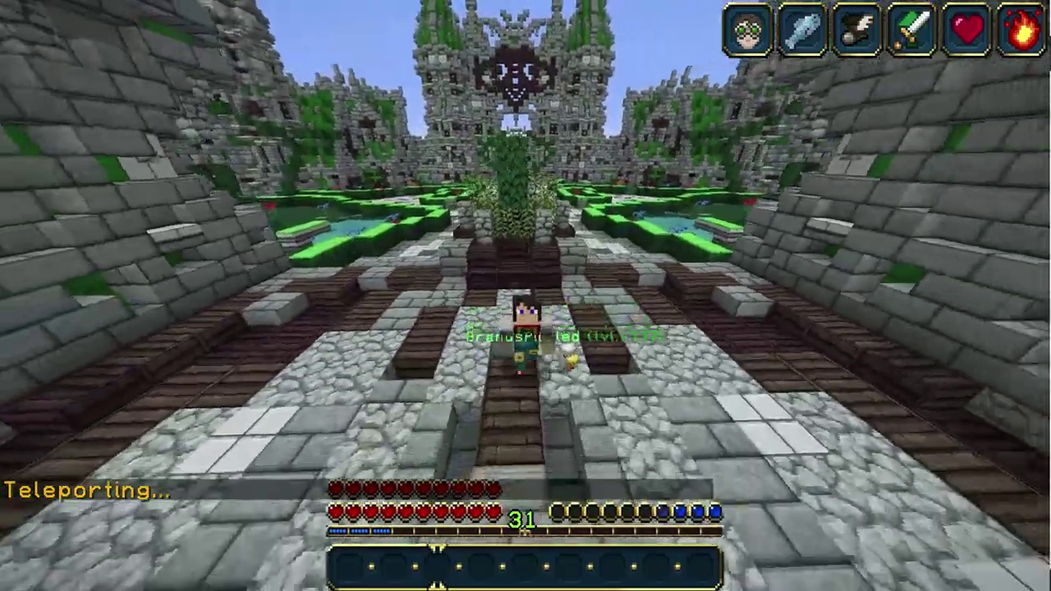
{"action": "key", "text": "w"}
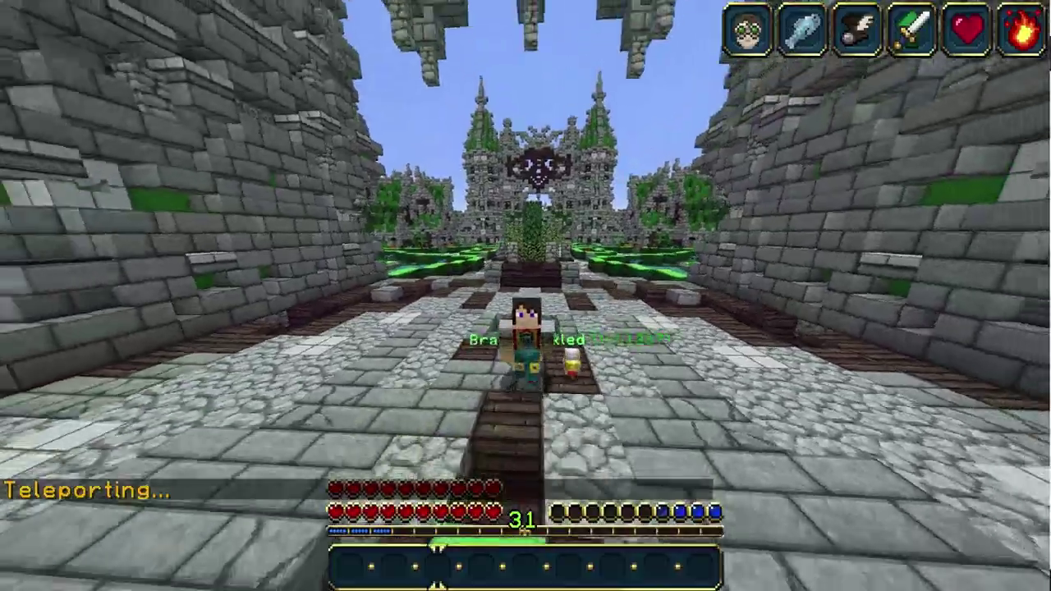
{"action": "key", "text": "w"}
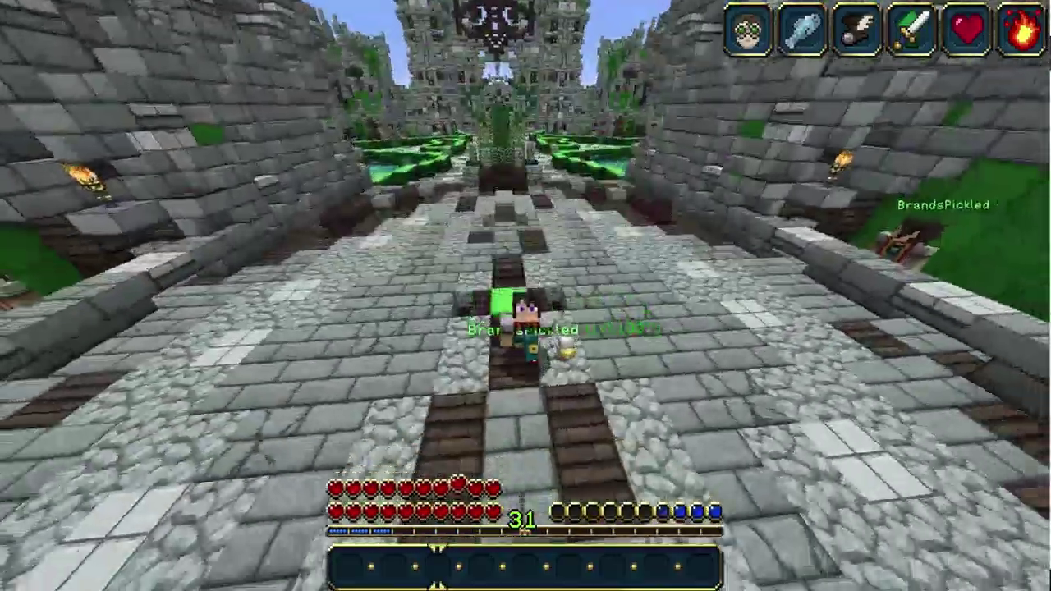